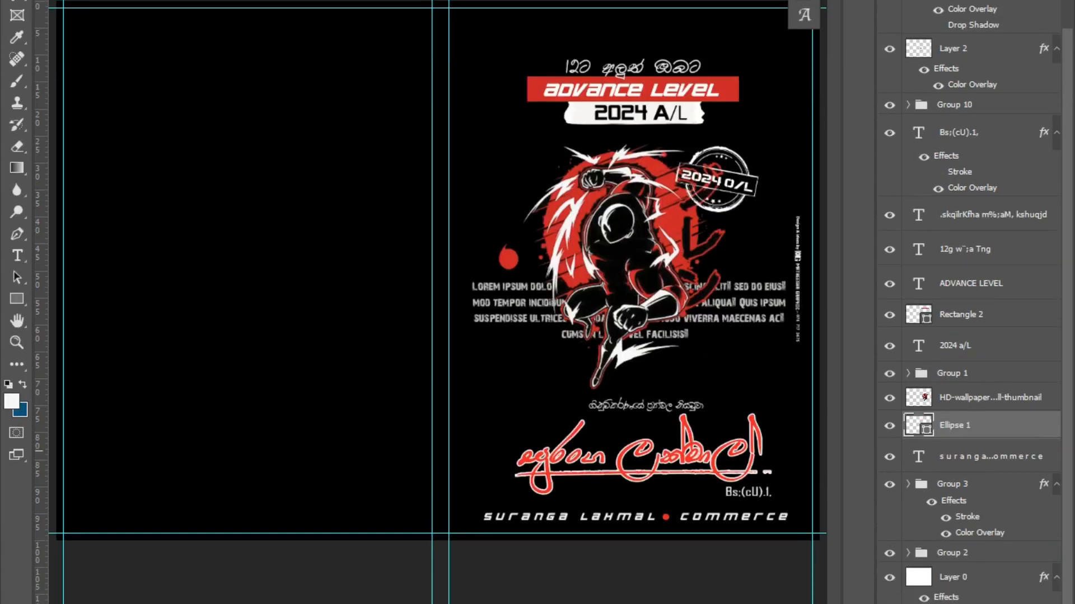
key(ctrl+plus)
drag(588, 392, 484, 386)
key(ctrl+plus)
key(ctrl+minus)
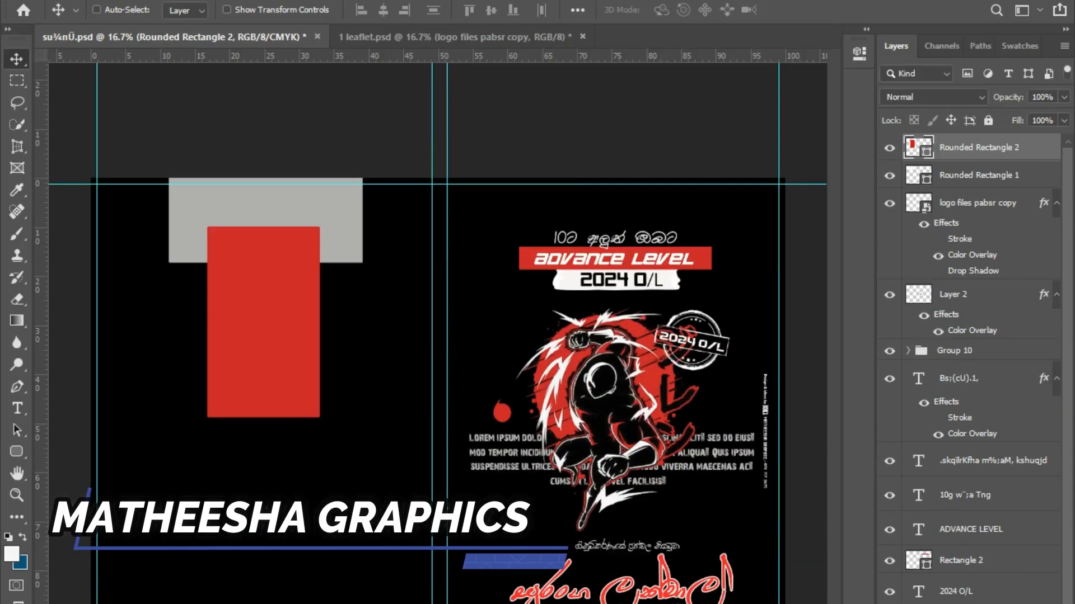
Try a dark red 8b0d0e fill on the tall rounded rectangle.
double_click(918, 147)
click(605, 152)
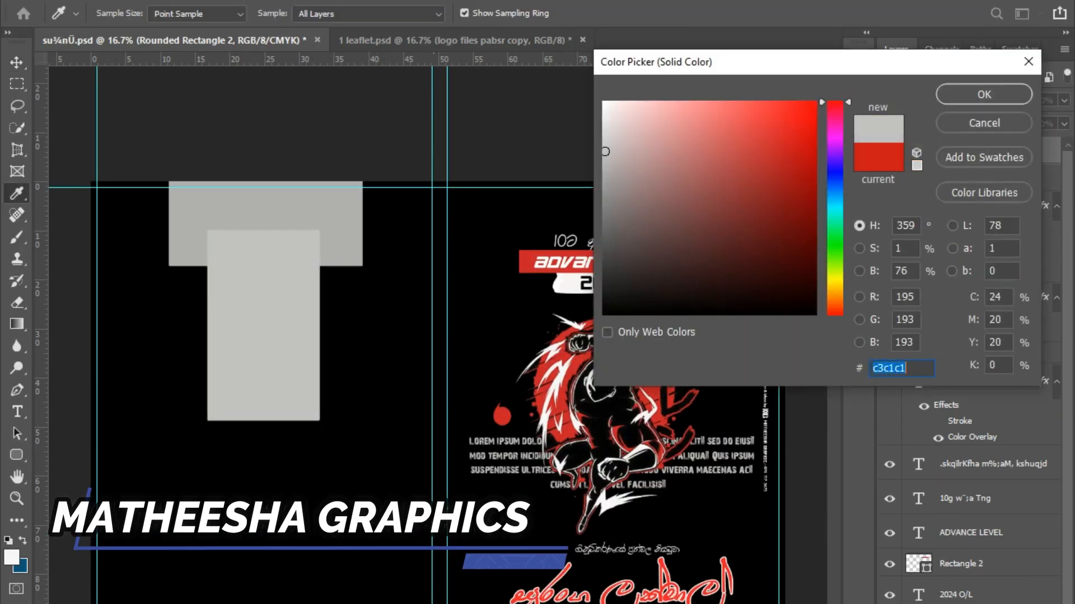
click(608, 185)
mouse_move(608, 185)
mouse_down()
mouse_move(617, 172)
mouse_move(817, 101)
mouse_up()
drag(842, 66, 844, 62)
drag(808, 165, 800, 203)
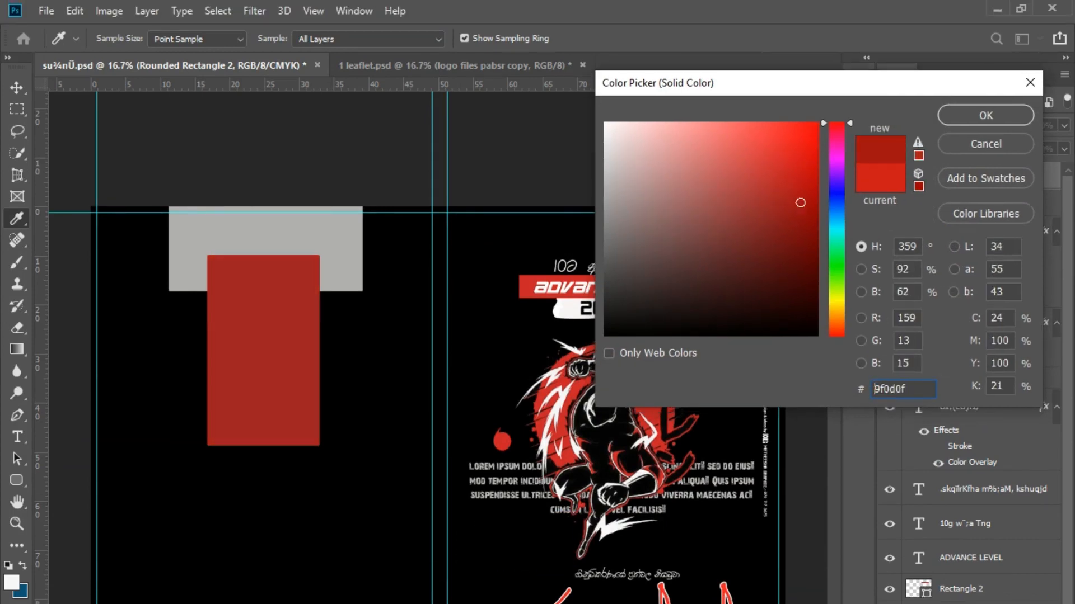
key(Return)
Set the tall rounded rectangle's fill to bright red c71517.
double_click(918, 175)
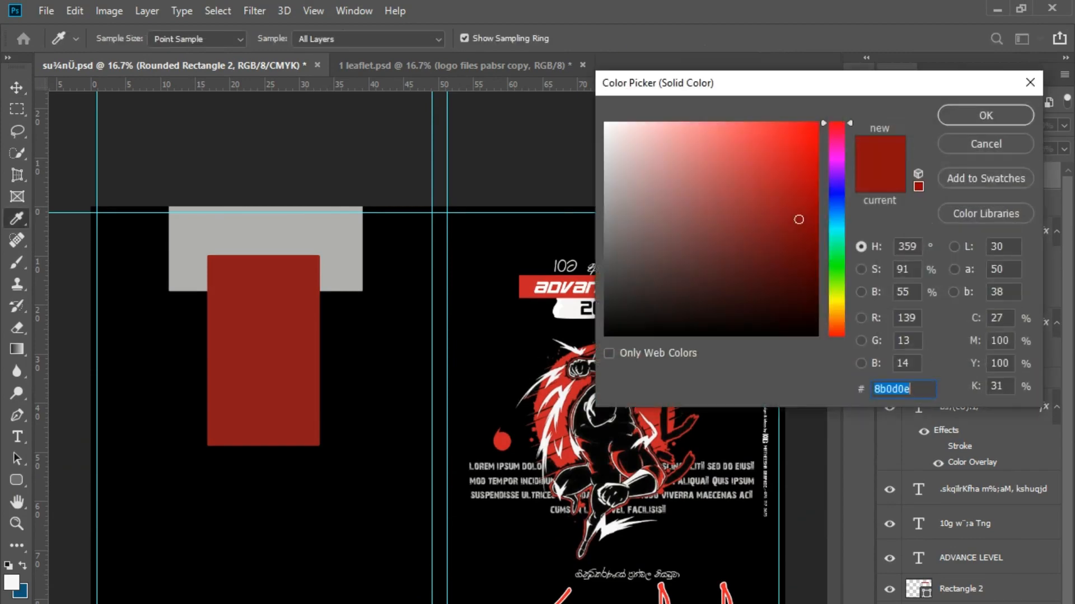
text(c8071e)
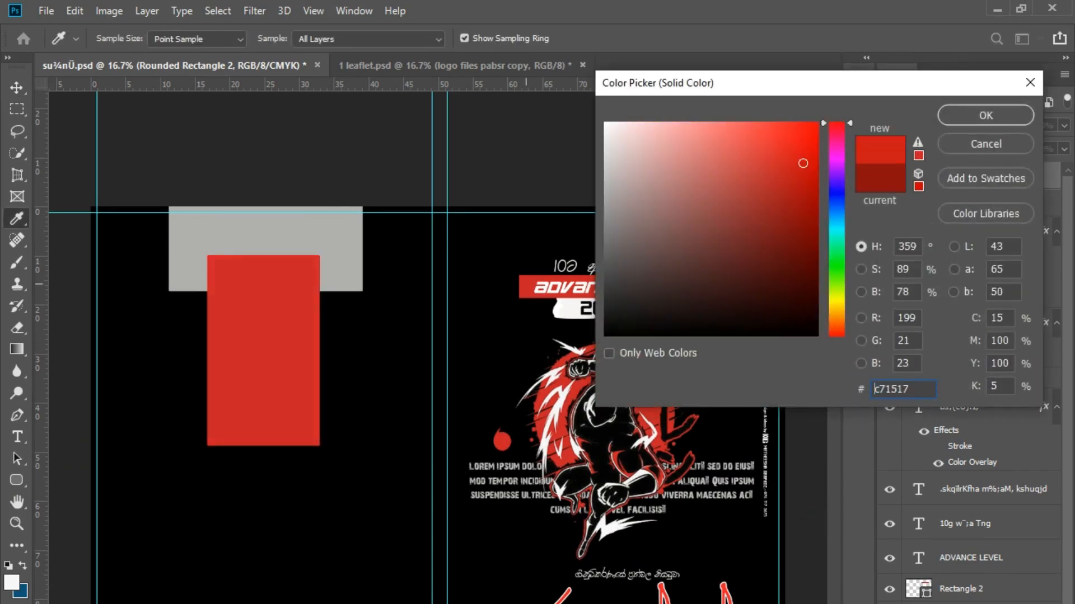
key(Return)
Nudge the red rounded rectangle slightly right so it sits centred over the grey rectangle.
key(ctrl+plus)
drag(238, 282, 406, 302)
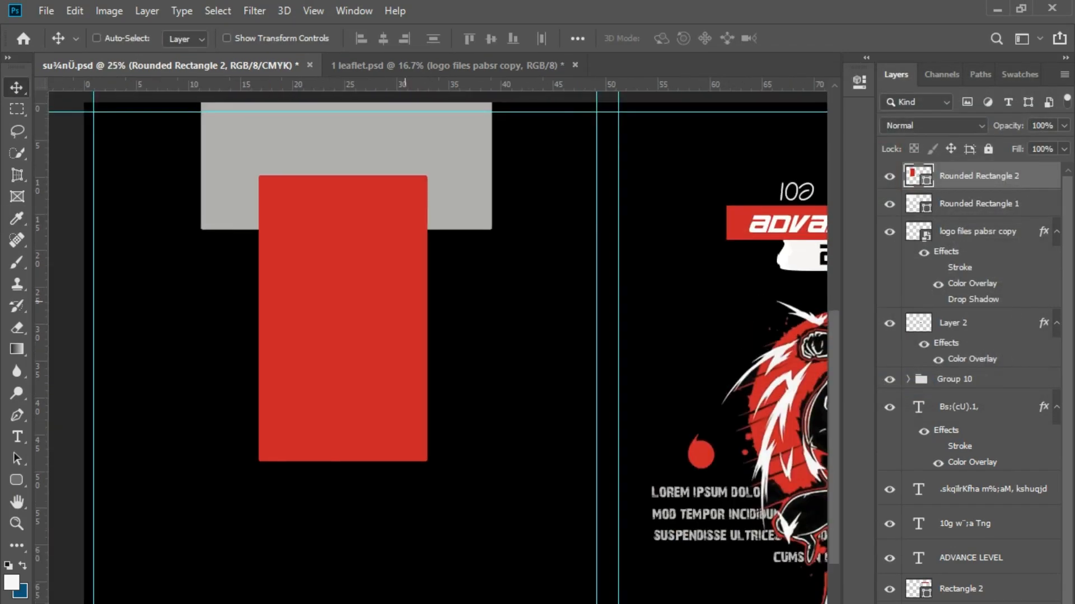
drag(472, 182, 486, 319)
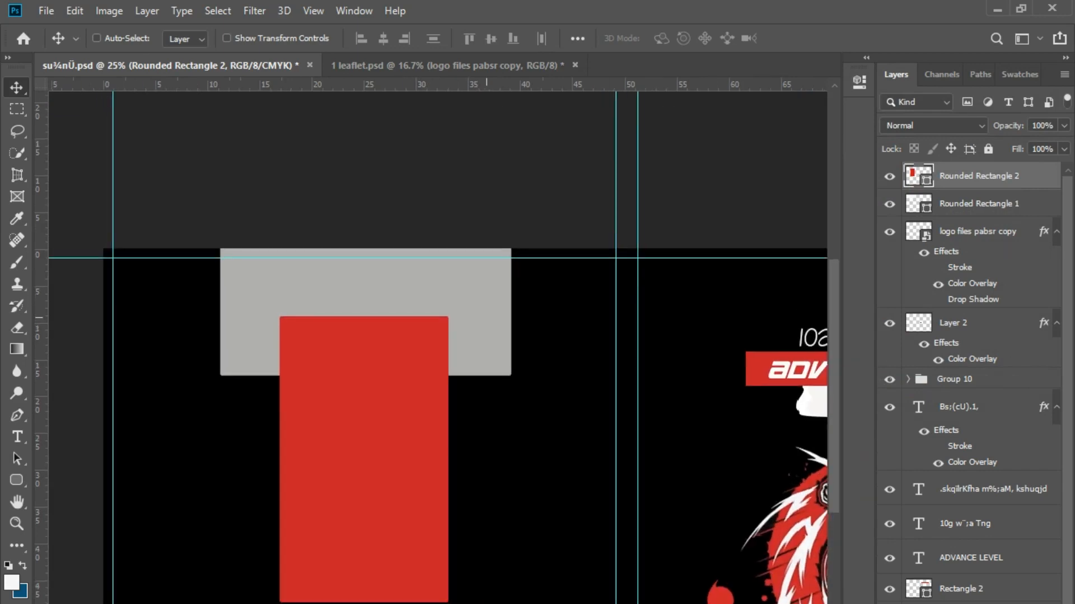
key(shift+Right)
drag(572, 499, 568, 429)
key(shift+Right)
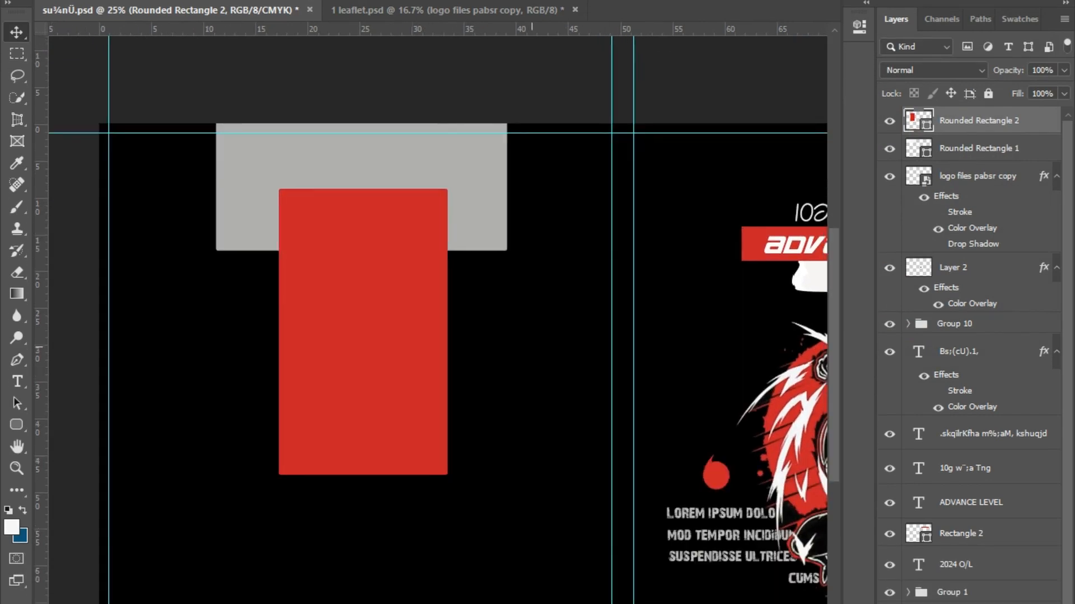
Copy the green drop shape from 1 leaflet.psd onto the red rectangle's upper edge and scale it down.
key(ctrl+Tab)
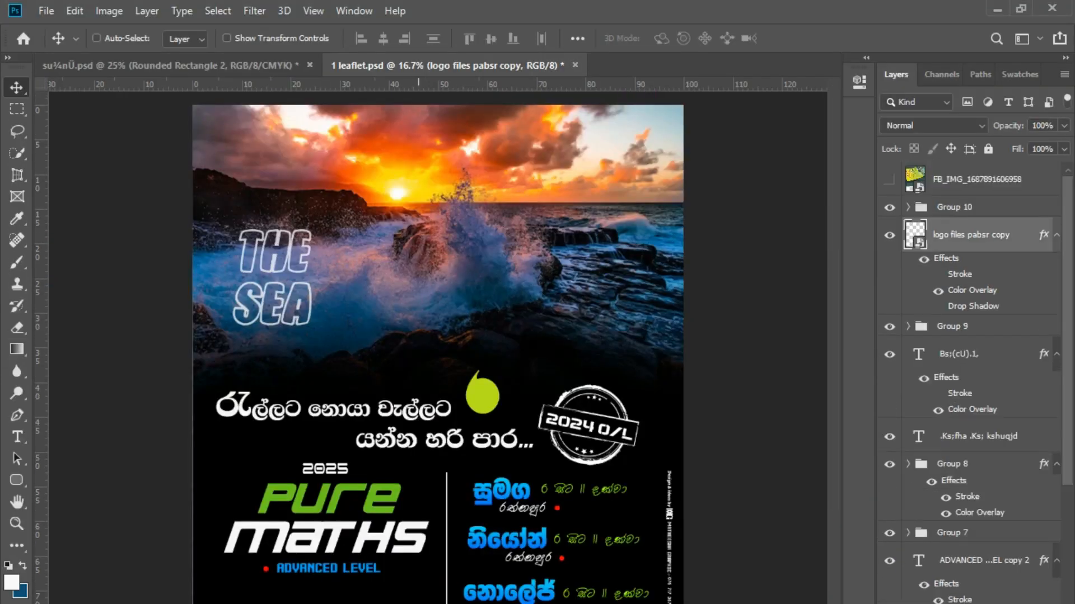
drag(484, 397, 368, 338)
key(ctrl+t)
key(Return)
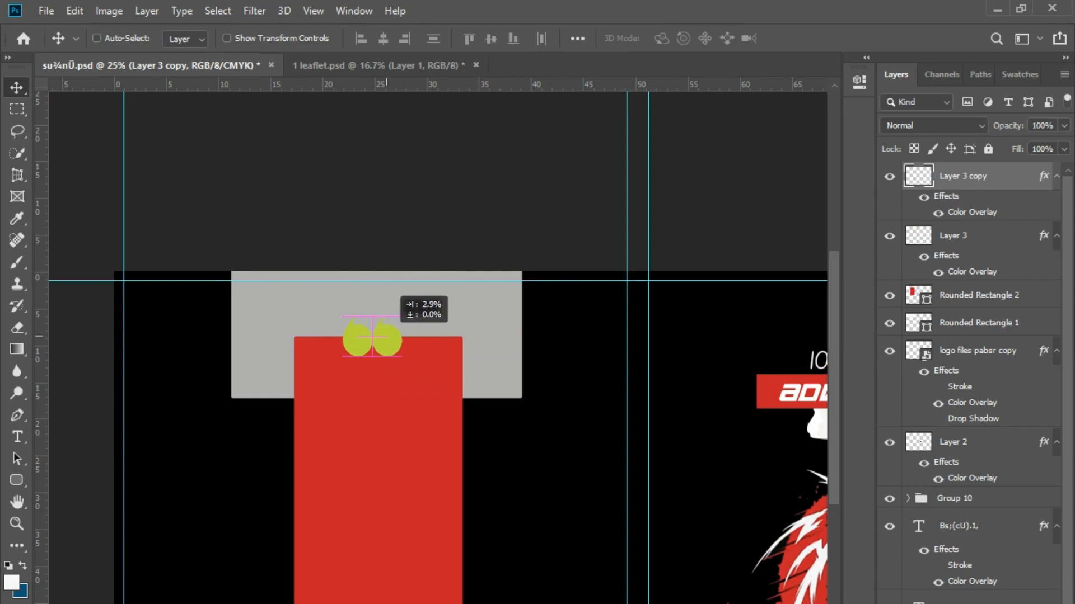
Adjust the duplicated green drop, then replace the original drop beside it with a fresh copy of the adjusted one.
key(ctrl+t)
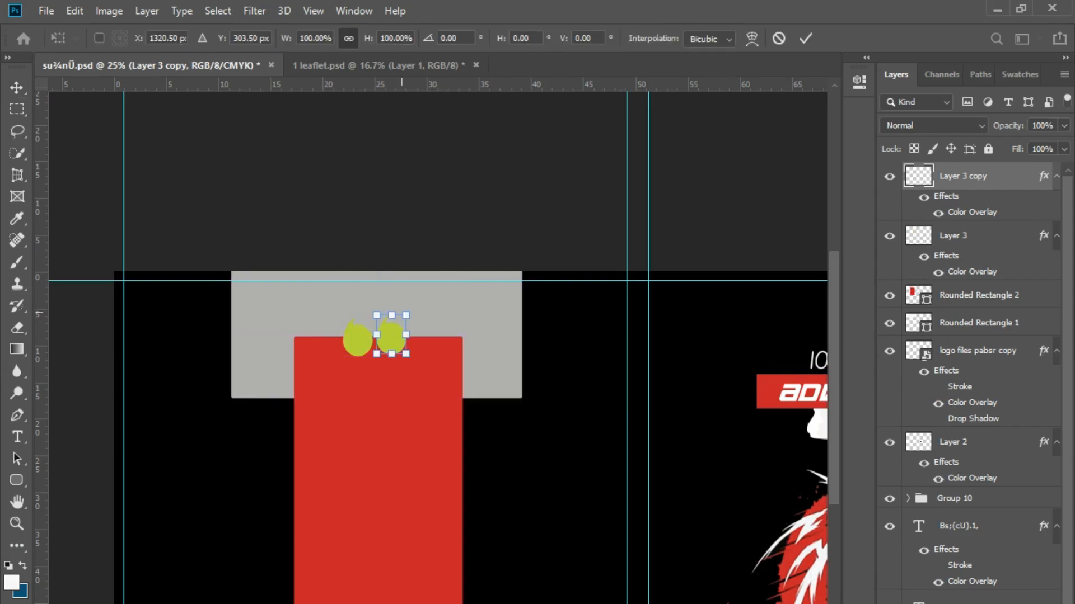
key(Return)
click(359, 335)
key(Delete)
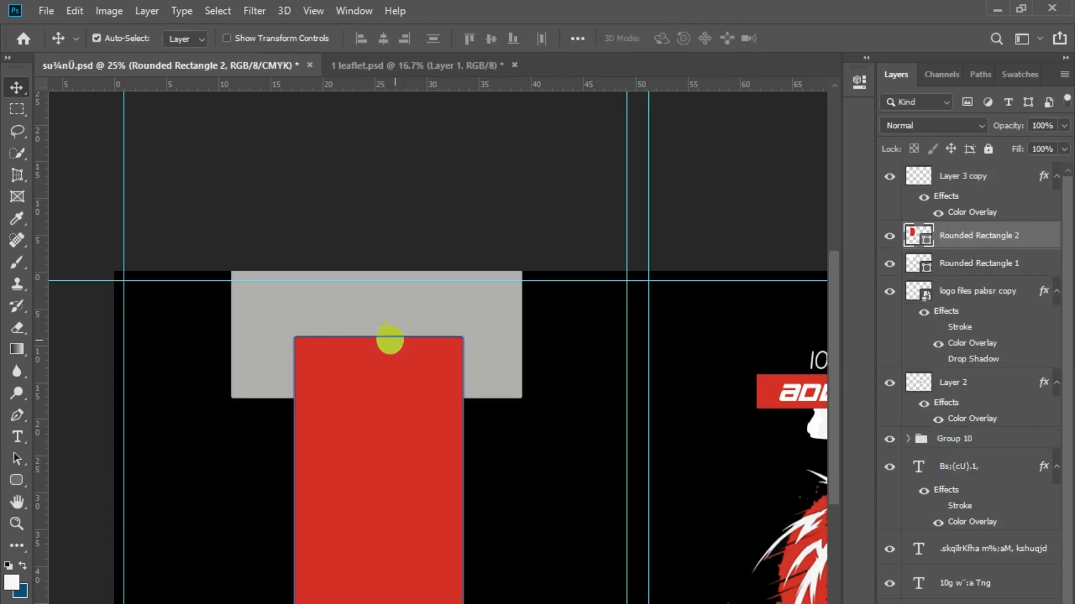
drag(394, 343, 393, 344)
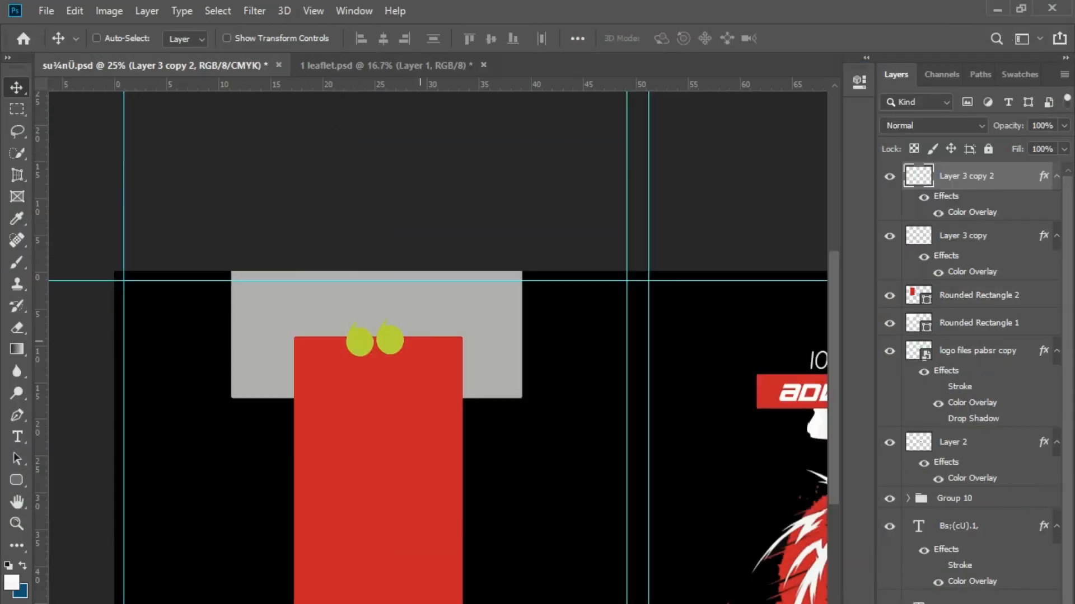
Scale both green drops together to about 86% and turn them upside down to form closing quote marks.
shift+click(963, 236)
key(ctrl+t)
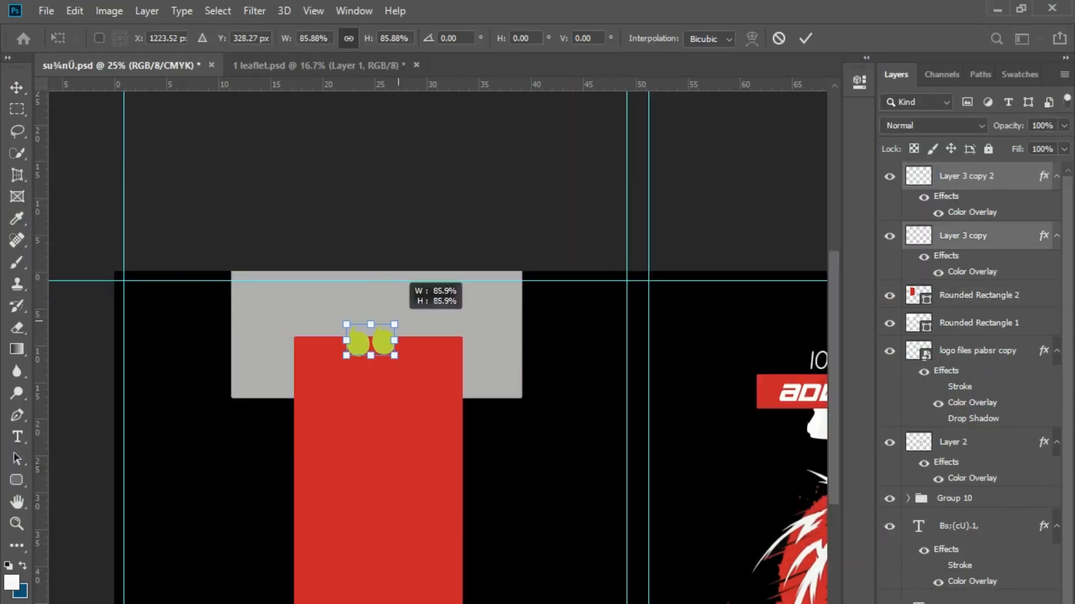
drag(385, 227, 380, 229)
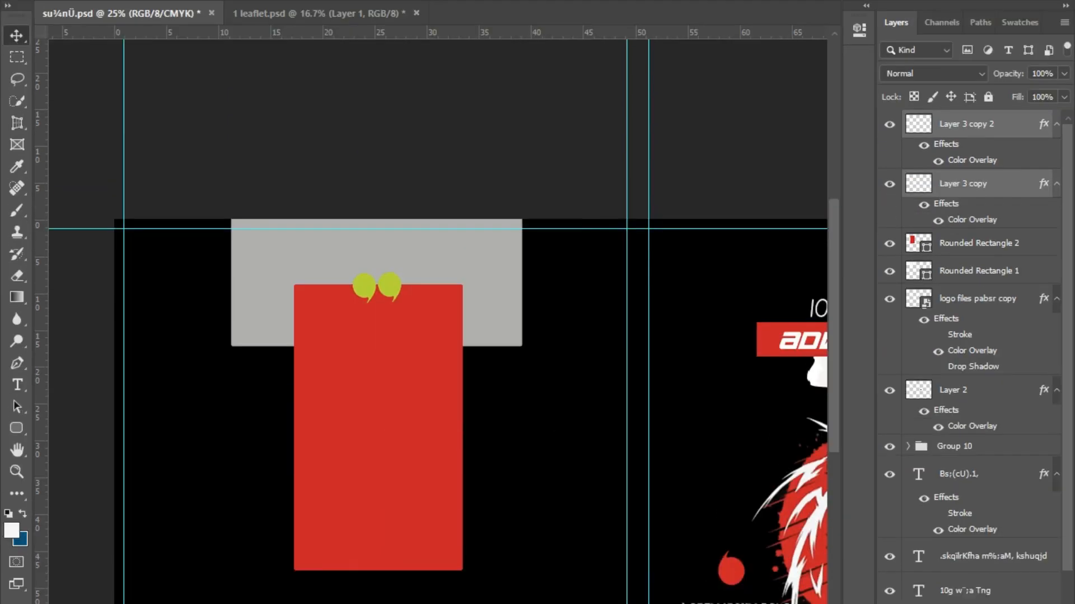
Group the two quote-mark shapes and give the group a white Color Overlay.
key(ctrl+g)
double_click(999, 64)
click(65, 172)
drag(462, 34, 638, 524)
click(591, 591)
click(608, 123)
key(Return)
key(Return)
Nudge the quote-mark group down and right to centre it on the red rectangle's upper edge.
key(Down)
key(Down)
key(ctrl+=)
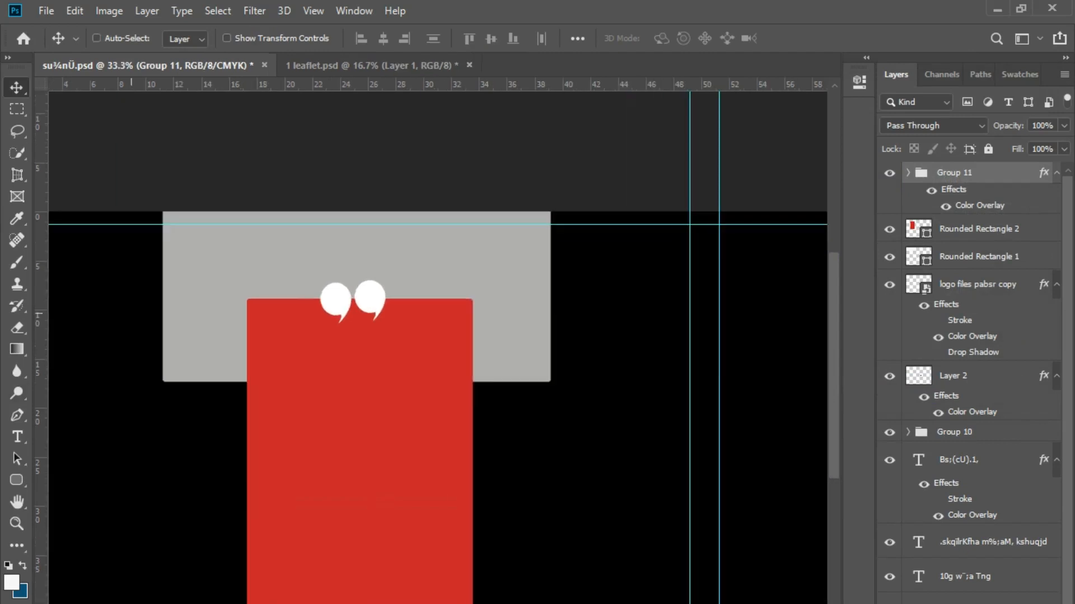
key(Right)
key(Right)
key(Right)
key(Right)
Add a paragraph text box over the red rectangle with the line "මේ ඔබට සිතීමට" in the 4u-Ananda font.
click(17, 437)
drag(125, 394, 360, 499)
drag(360, 446, 587, 465)
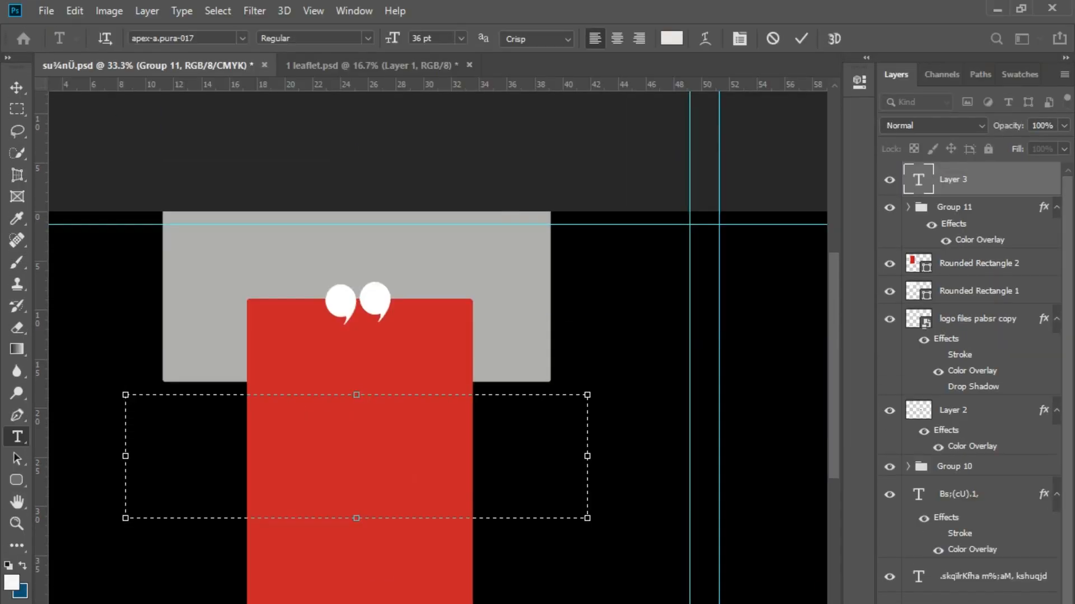
click(244, 38)
scroll(245, 336, down, 1)
click(200, 452)
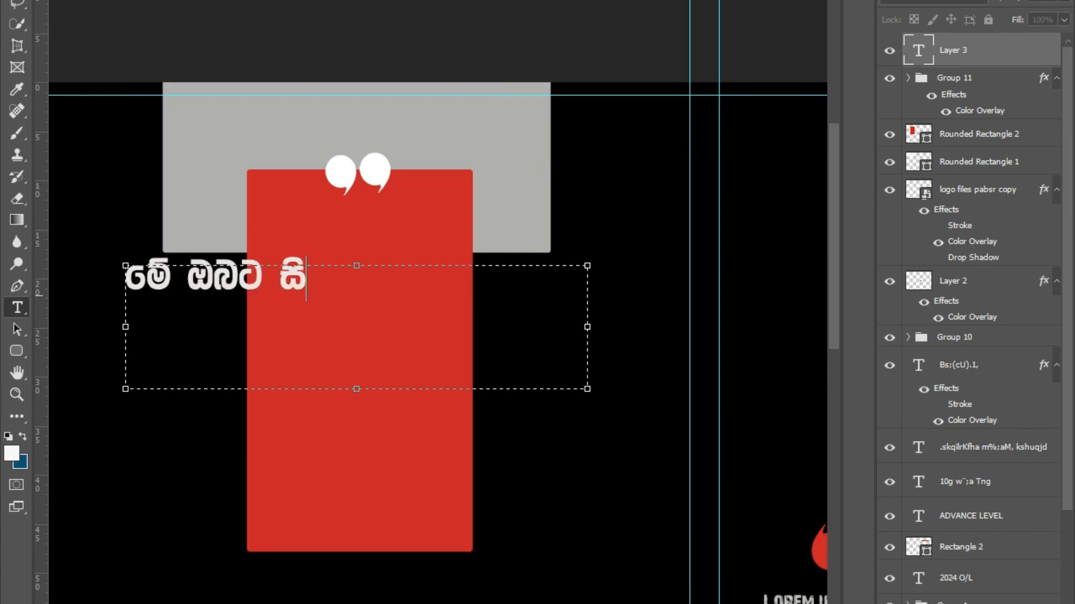
drag(587, 389, 487, 260)
key(ctrl+Return)
Scale the Sinhala line down to about 25 pt and place it inside the red rectangle below the quote marks.
key(ctrl+t)
drag(490, 292, 392, 278)
drag(355, 257, 387, 259)
drag(386, 388, 453, 359)
key(Return)
Duplicate the Sinhala line below itself and change the copy's text to "ඇති කාල හෝරාවයි".
drag(408, 374, 396, 418)
click(17, 88)
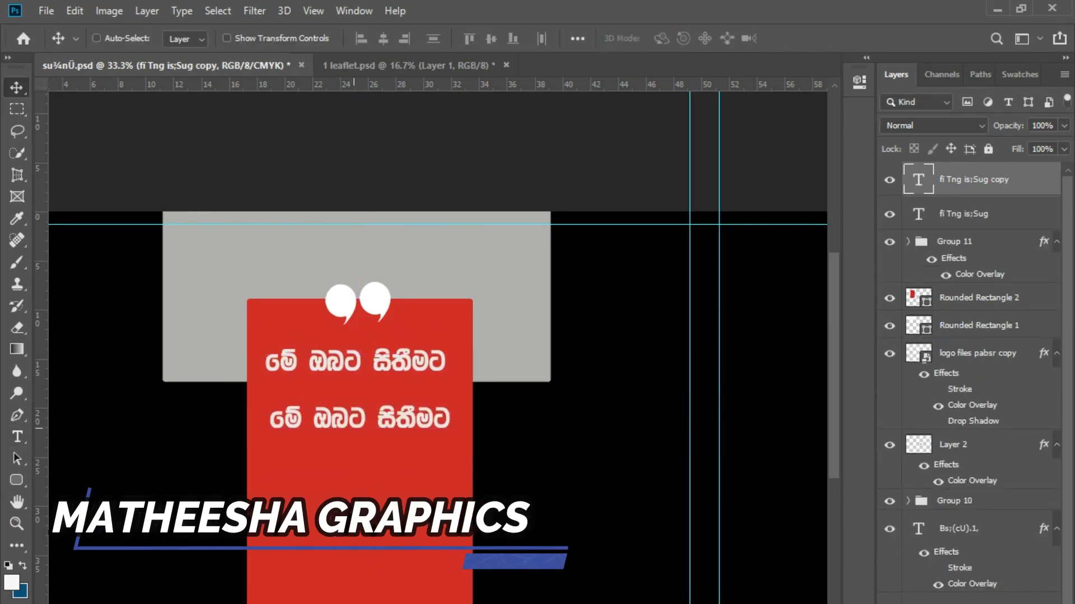
key(t)
click(393, 401)
key(BackSpace)
key(Escape)
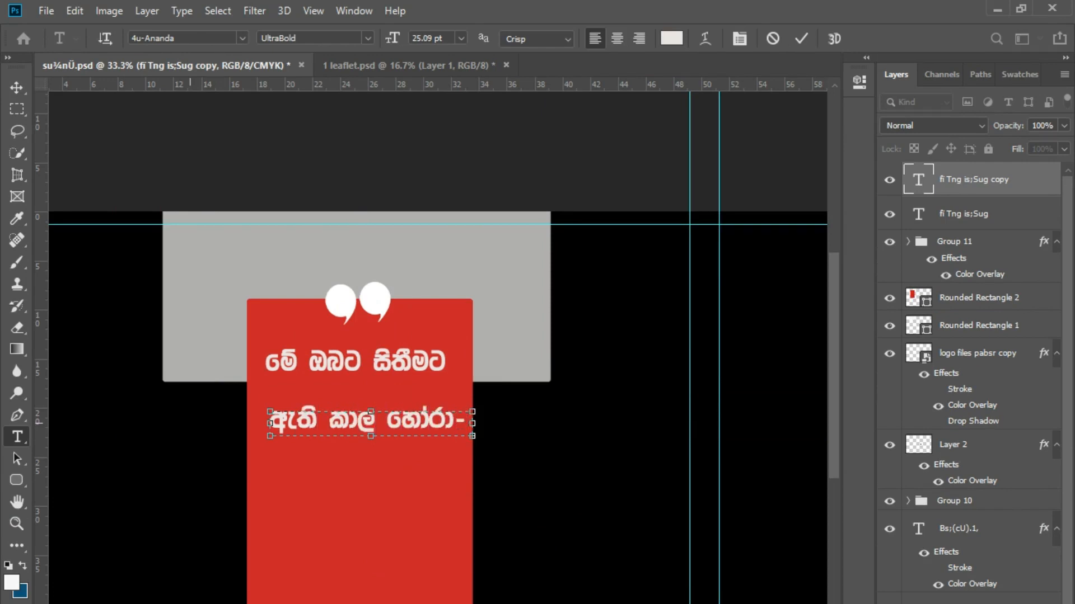
Move the second Sinhala line close beneath the first and scale it to fit the red rectangle's width.
click(16, 88)
drag(367, 424, 349, 408)
key(ctrl+t)
drag(488, 418, 467, 414)
key(Return)
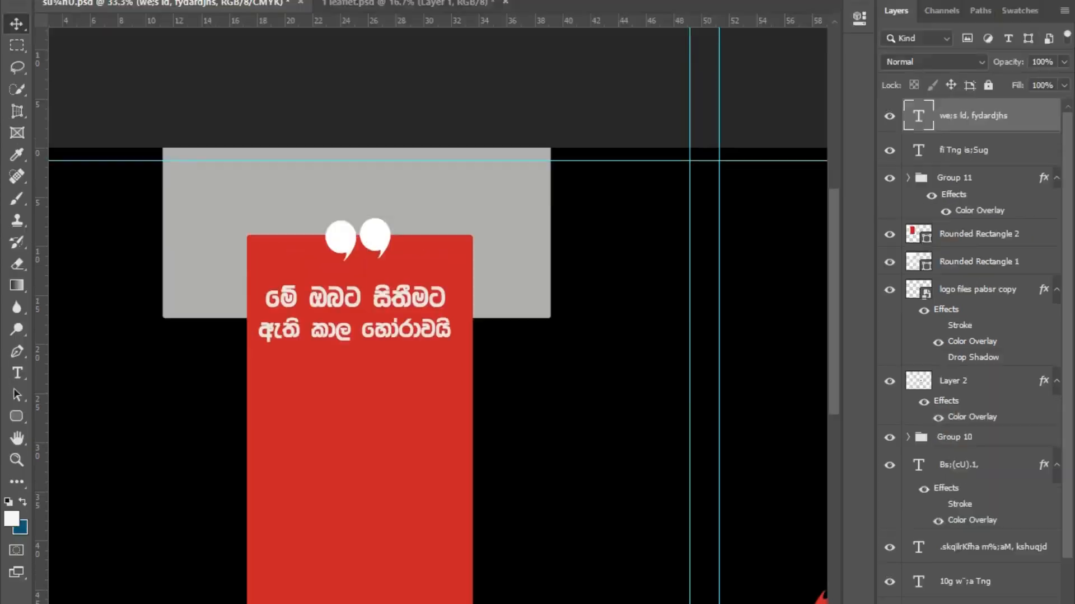
Tighten the two Sinhala lines, scale them together to about 96% and centre them in the red rectangle.
drag(354, 326, 354, 321)
shift+click(355, 289)
drag(354, 289, 357, 291)
key(ctrl+t)
drag(460, 336, 455, 334)
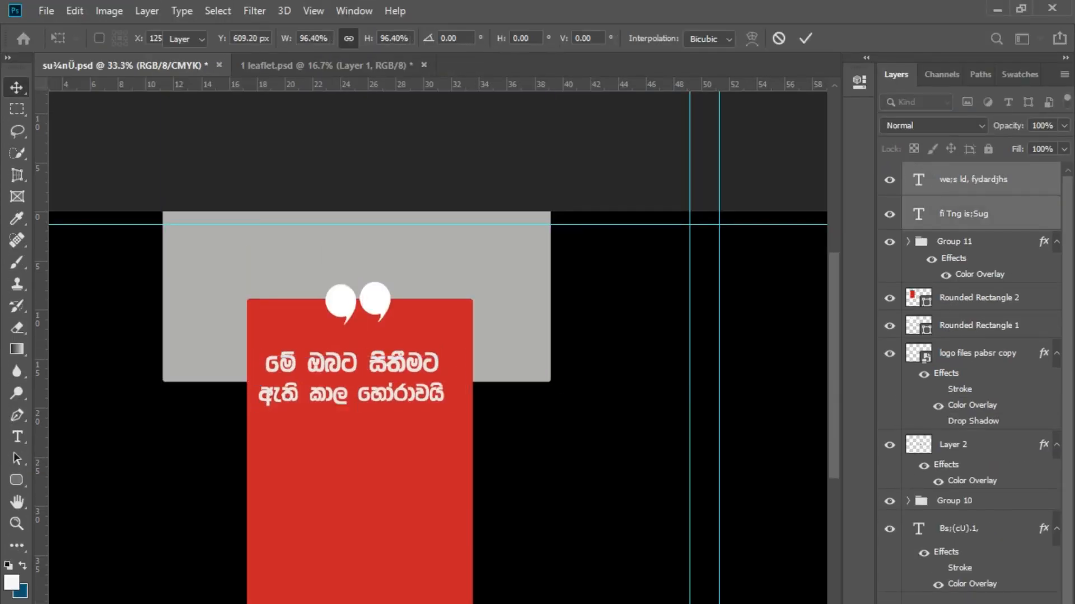
key(Return)
Duplicate the 2024 O/L stamp group onto the red rectangle and stack it directly above the Rounded Rectangle 2 layer.
key(ctrl+minus)
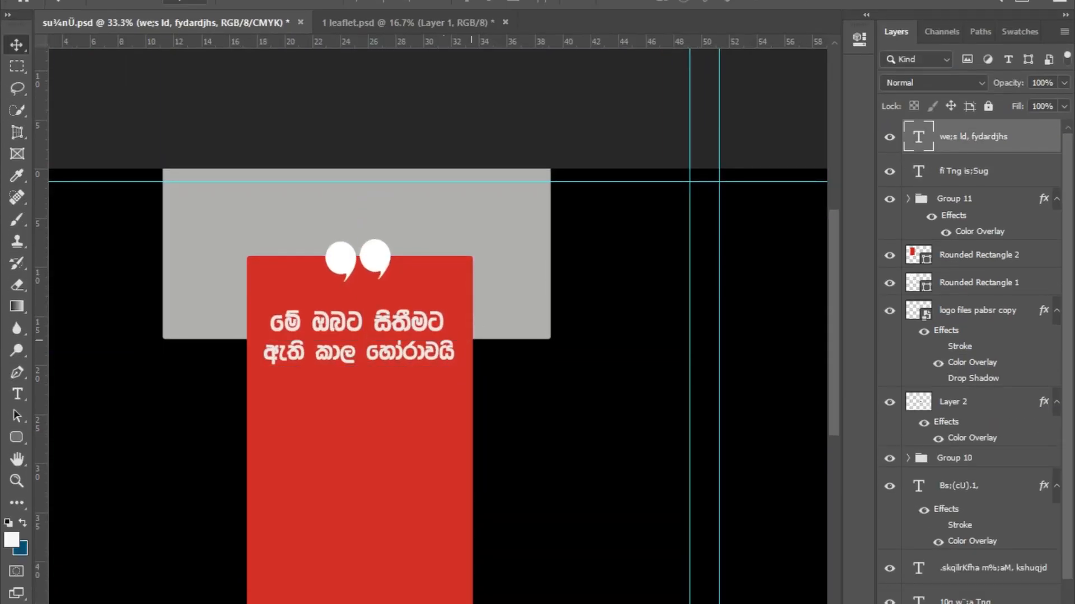
key(ctrl+minus)
drag(615, 487, 363, 452)
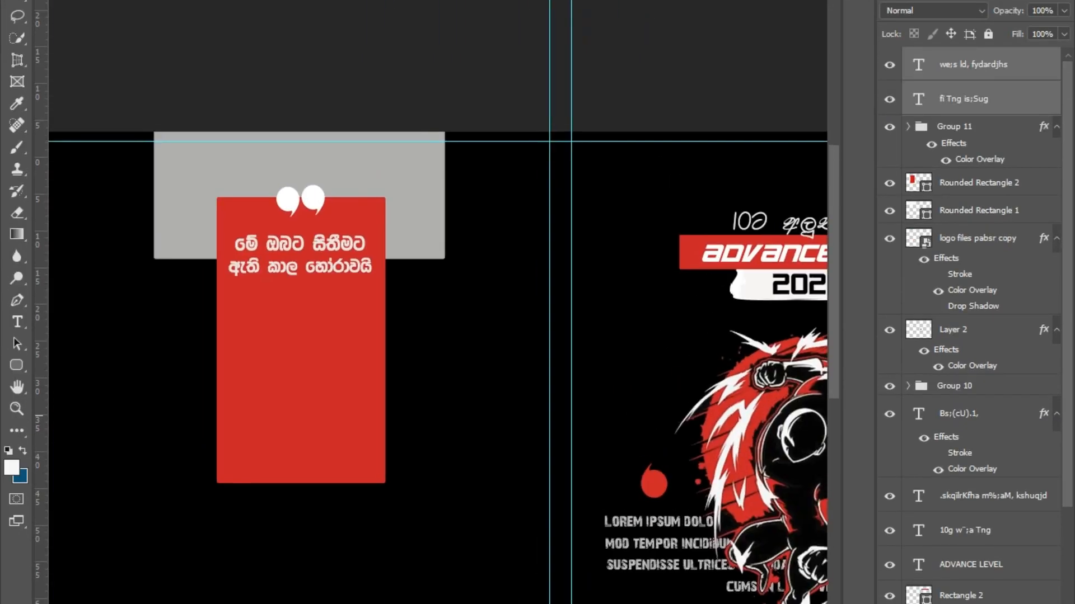
click(114, 191)
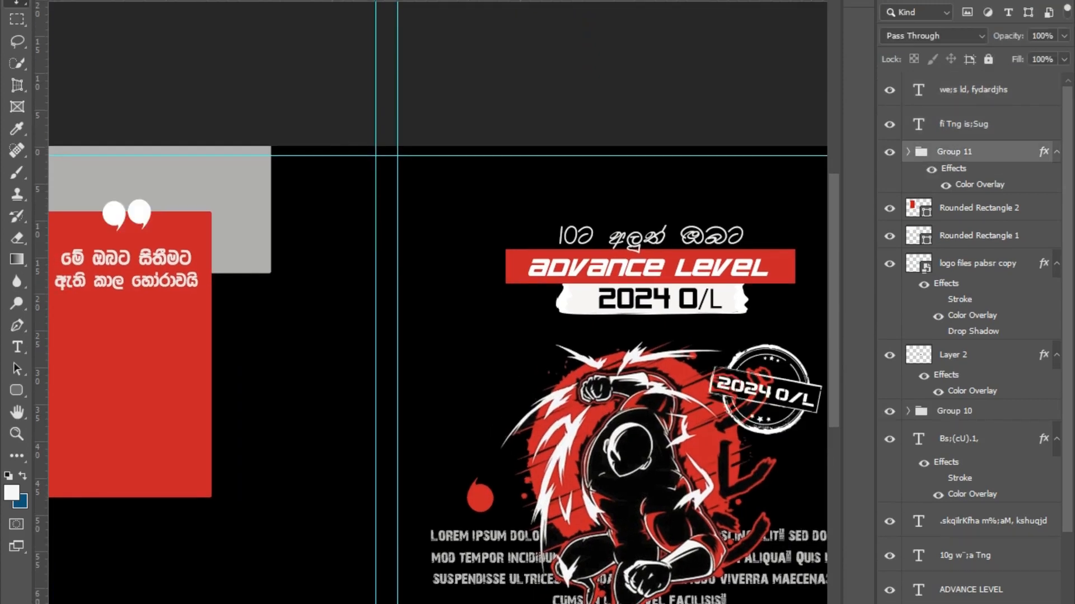
drag(765, 389, 172, 410)
drag(172, 410, 386, 377)
drag(964, 391, 963, 174)
drag(401, 366, 342, 347)
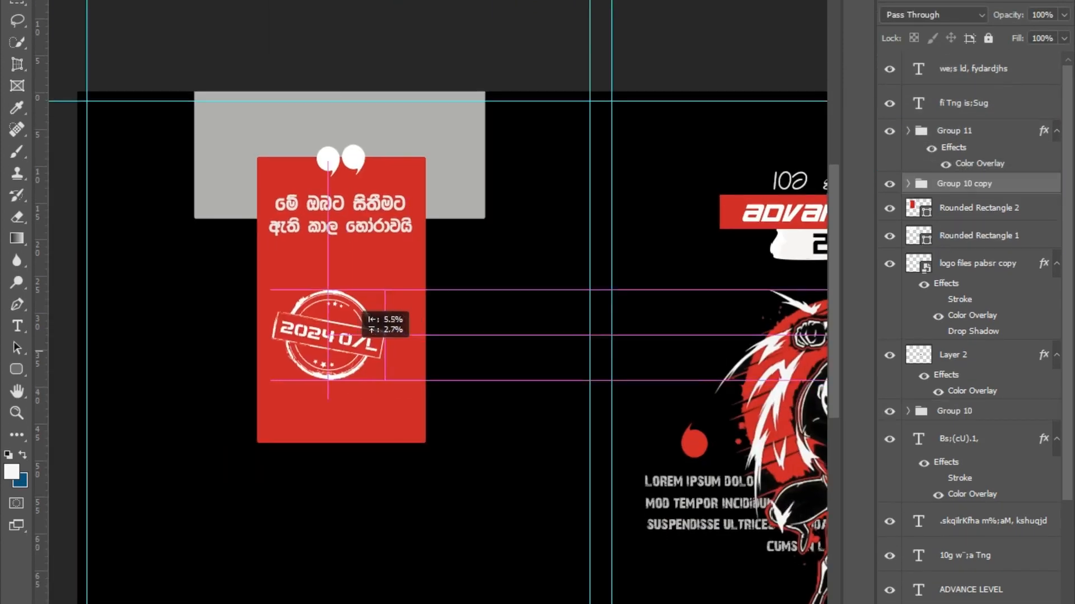
Enlarge the copied 2024 O/L stamp and centre it in the red rectangle below the text.
key(ctrl+t)
drag(384, 289, 415, 265)
drag(348, 325, 345, 336)
key(Return)
Rotate the copied stamp about 19° counter-clockwise and fine-tune its size within the red rectangle.
scroll(274, 303, down, 1)
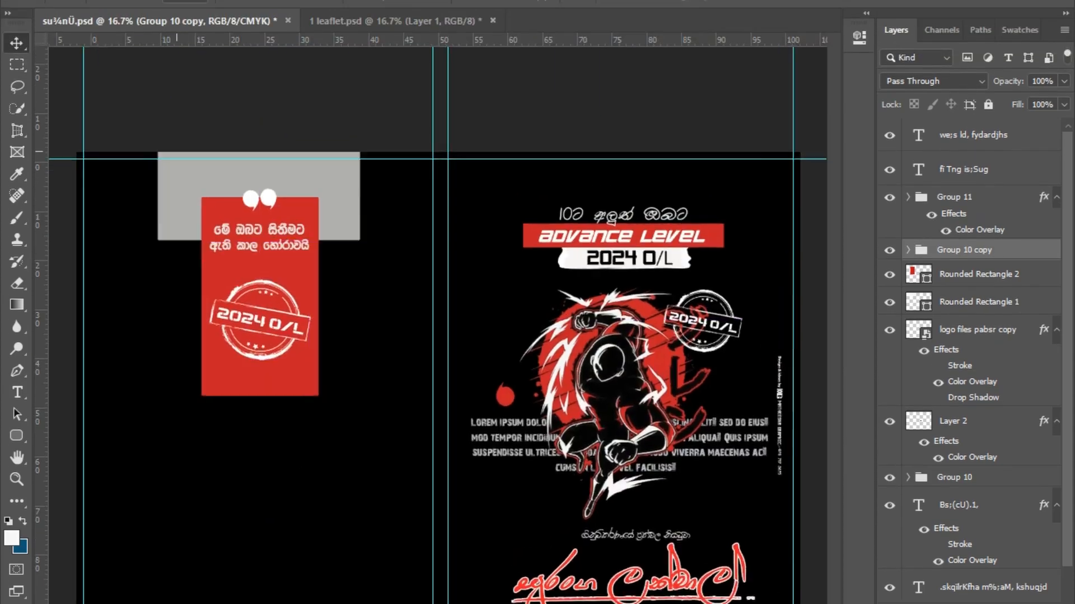
scroll(275, 303, up, 1)
key(ctrl+t)
drag(382, 164, 373, 109)
key(Return)
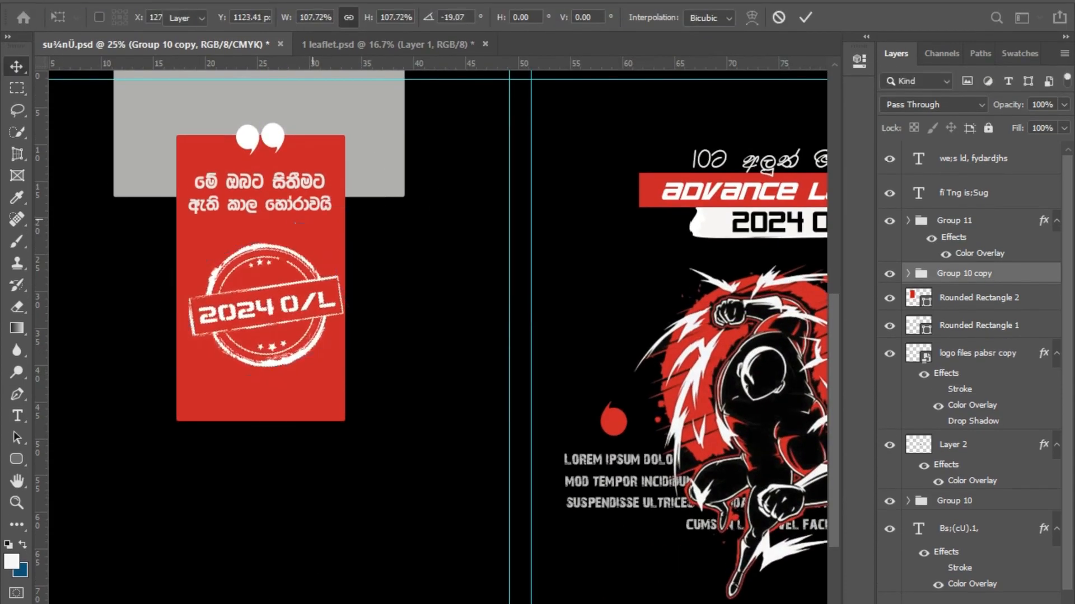
key(ctrl+t)
drag(342, 372, 338, 369)
key(Return)
Shift the second Sinhala line slightly down and nudge the first line down to follow it.
drag(285, 197, 284, 200)
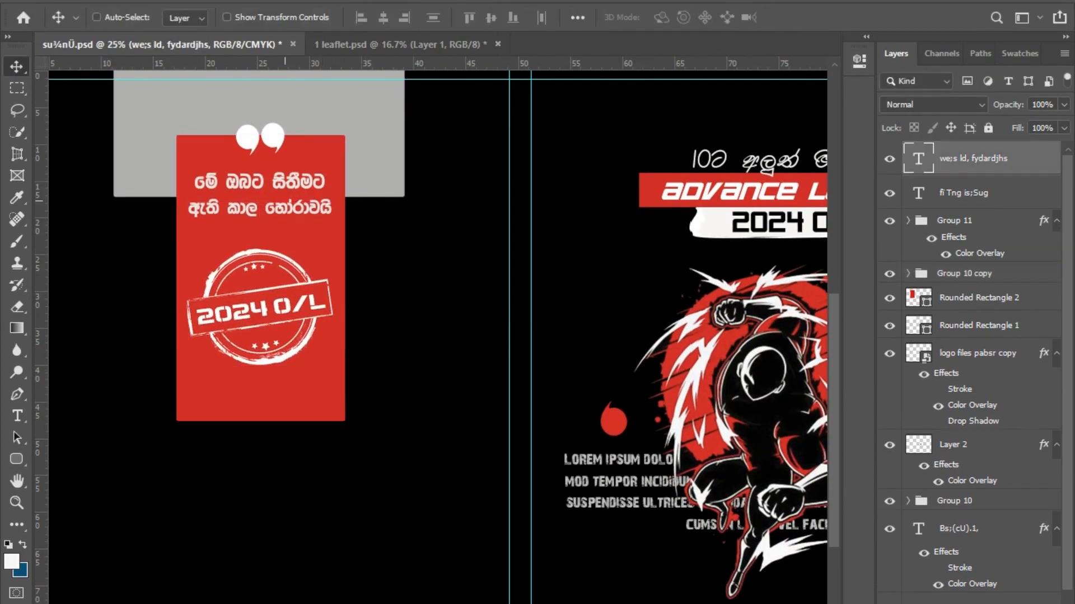
ctrl+click(285, 184)
key(shift+Down)
key(shift+Down)
key(ctrl+minus)
key(shift+Down)
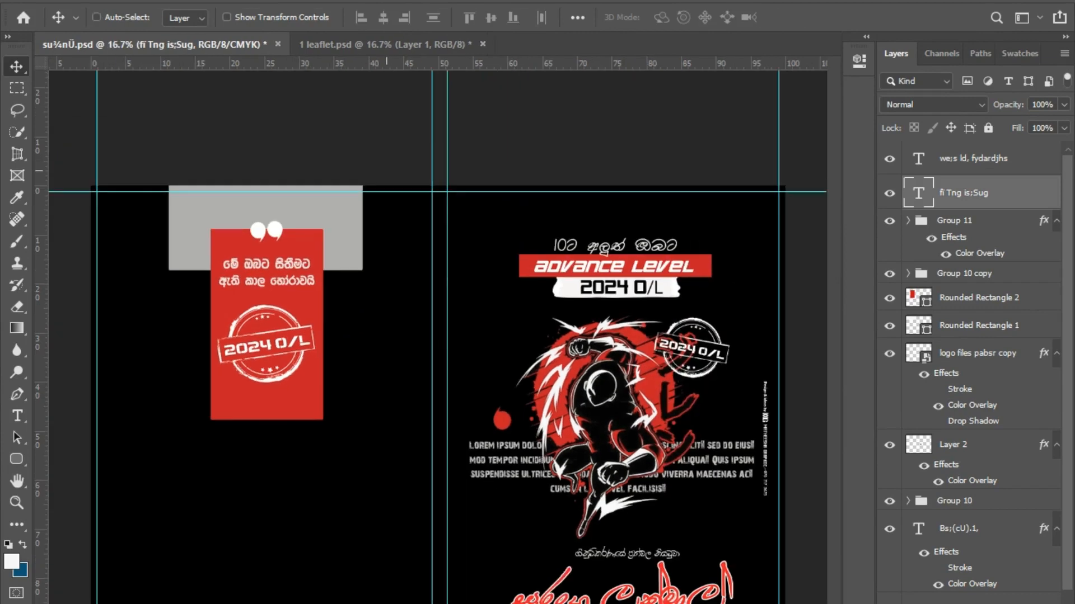
ctrl+click(278, 279)
Nudge the white quote marks and the copied 2024 O/L stamp up.
ctrl+click(274, 230)
key(shift+Up)
ctrl+click(269, 346)
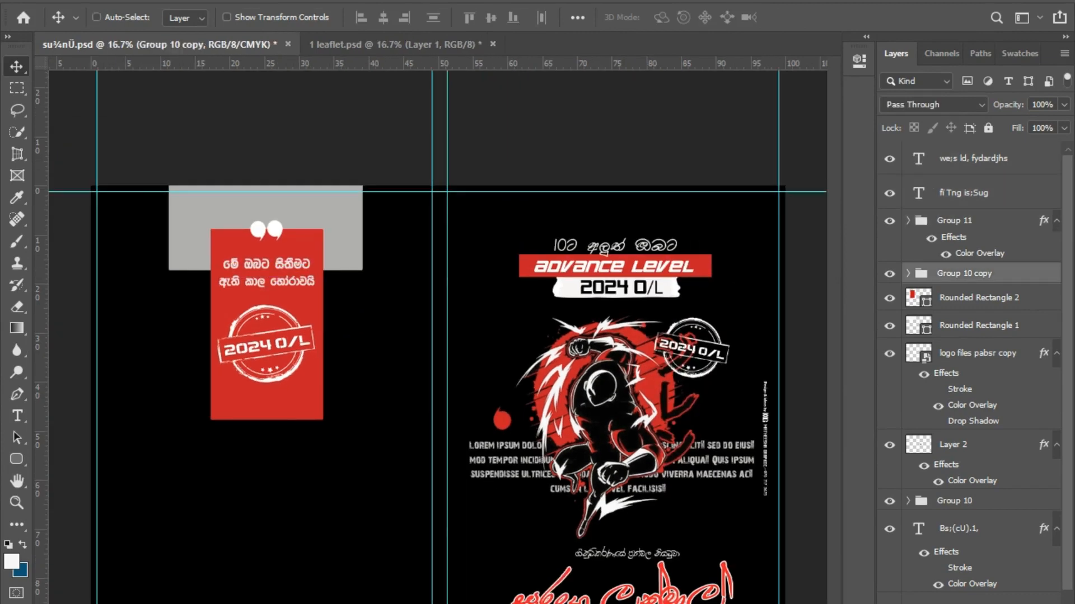
key(shift+Up)
Shorten the red rectangle from below to about 88% of its height and recentre the stamp on it.
ctrl+click(268, 404)
key(ctrl+t)
drag(268, 420, 268, 406)
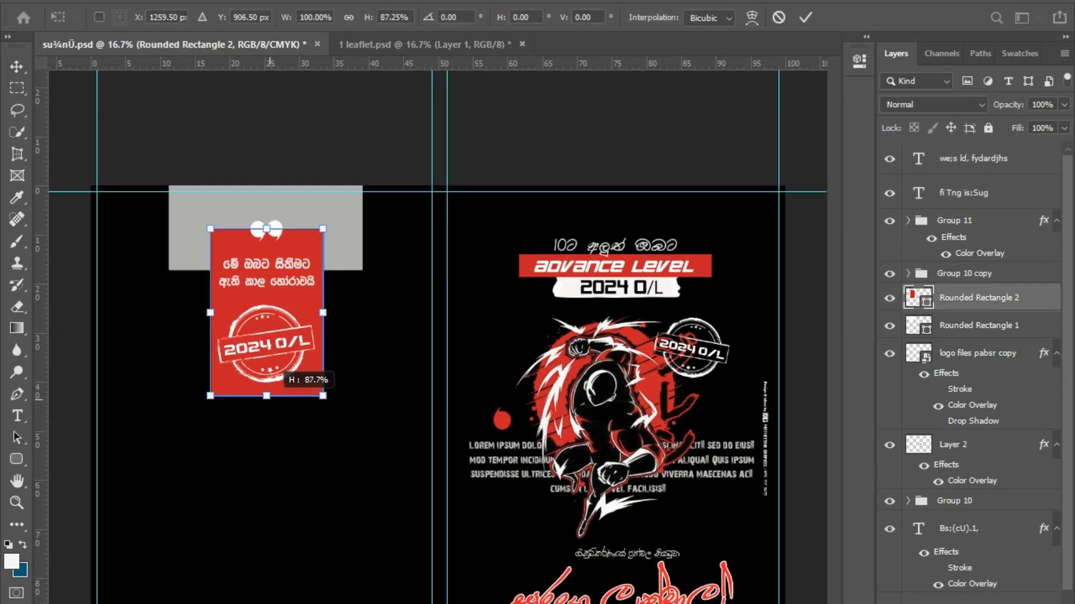
key(Return)
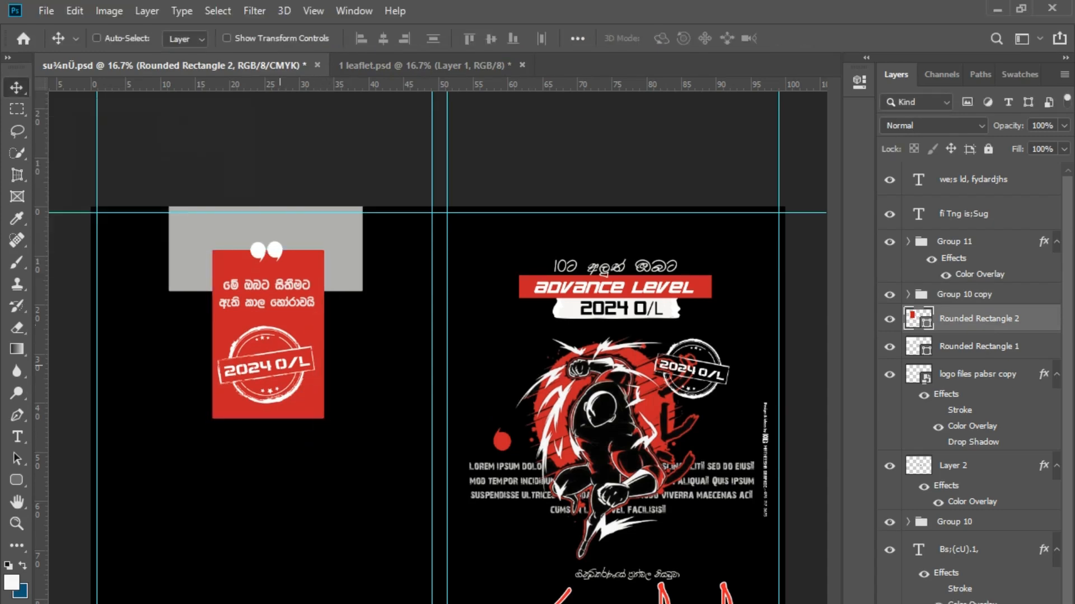
drag(268, 367, 270, 365)
Duplicate the large red-and-white handwritten name lettering onto the lower part of the empty left-hand page.
ctrl+click(672, 451)
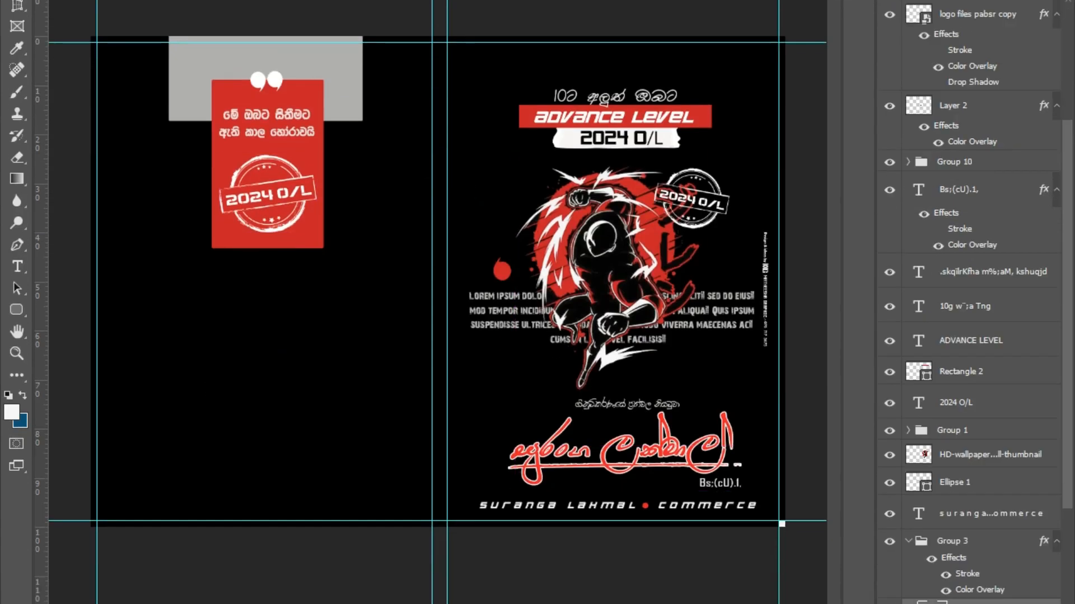
alt+drag(672, 366, 315, 344)
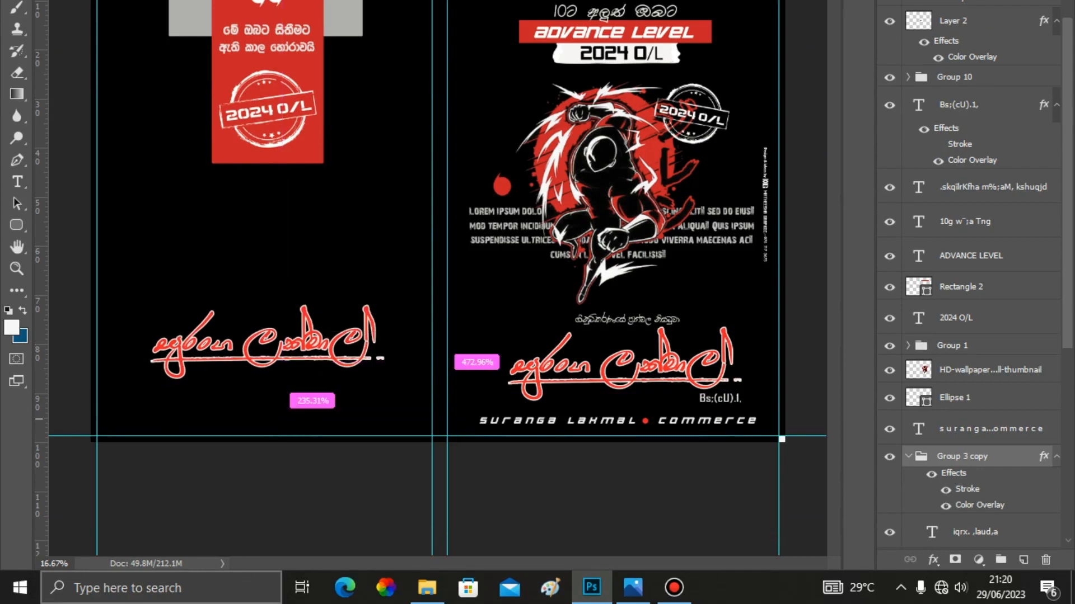
Duplicate the spaced-out tagline with its red dot onto the foot of the left-hand page and lower the handwritten name lettering towards it.
ctrl+click(620, 420)
ctrl+shift+click(644, 421)
alt+drag(700, 420, 355, 419)
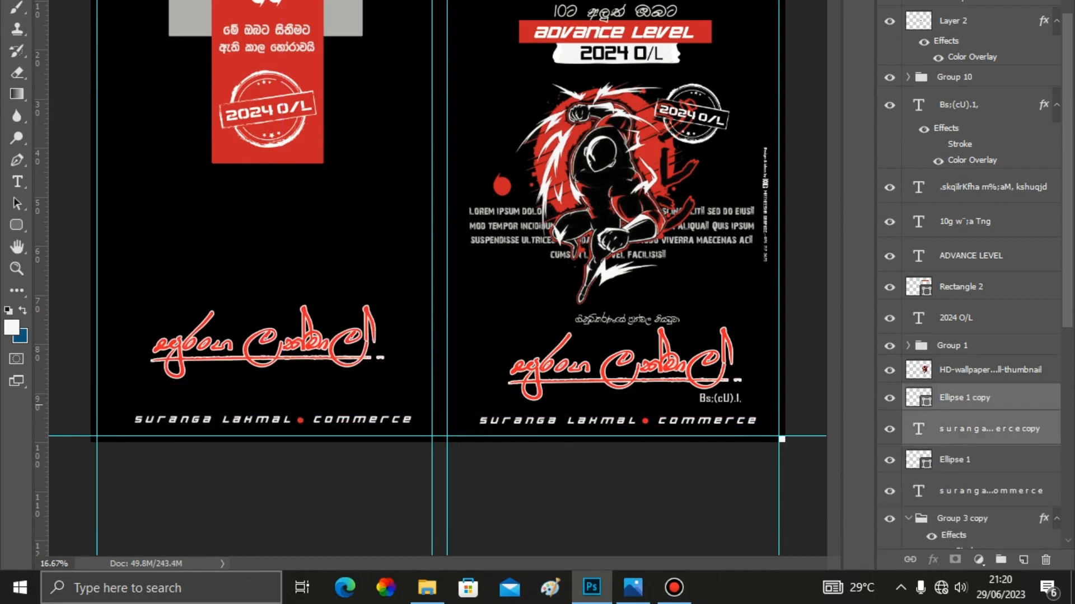
ctrl+click(340, 353)
drag(341, 352, 340, 374)
Duplicate the small qualification text and the small Sinhala line around the left-hand name lettering, nudging the lettering and qualification text into alignment.
ctrl+click(724, 398)
alt+drag(725, 398, 383, 397)
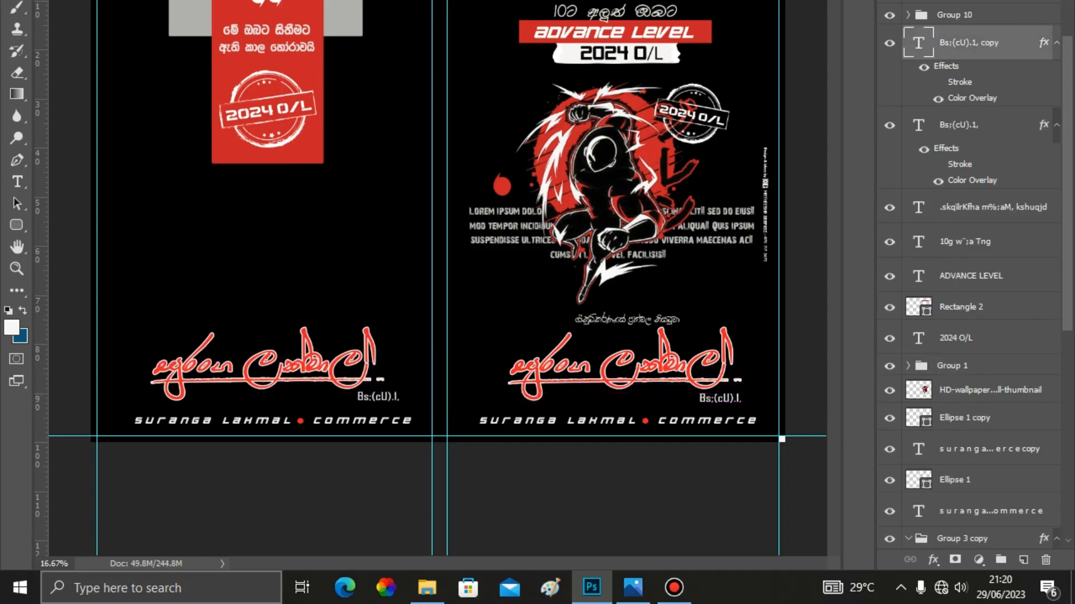
ctrl+click(370, 361)
drag(370, 360, 370, 358)
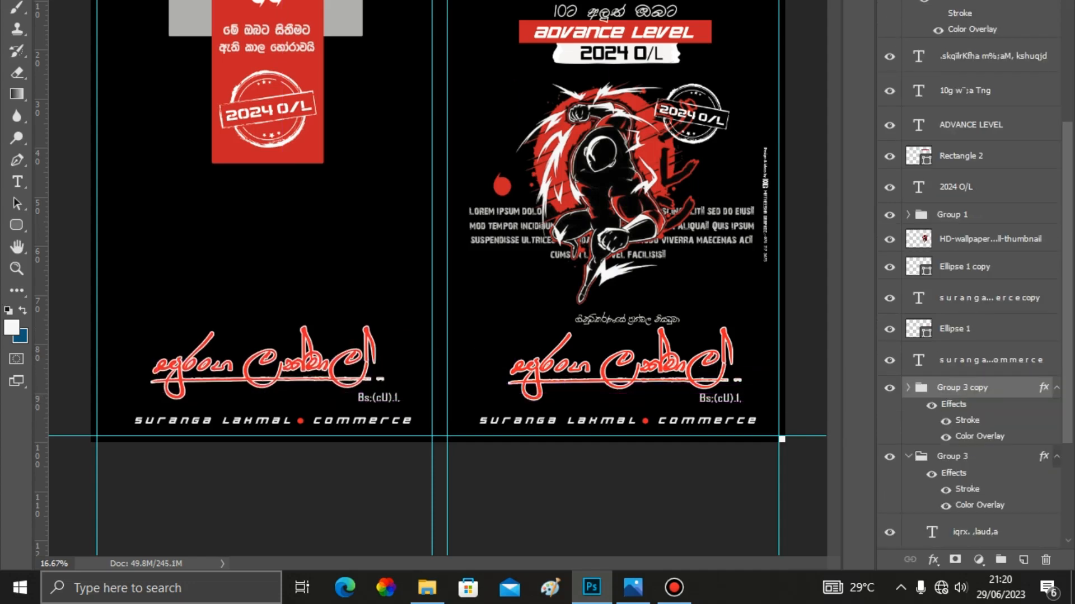
key(shift+Right)
key(shift+Right)
ctrl+click(379, 398)
key(shift+Up)
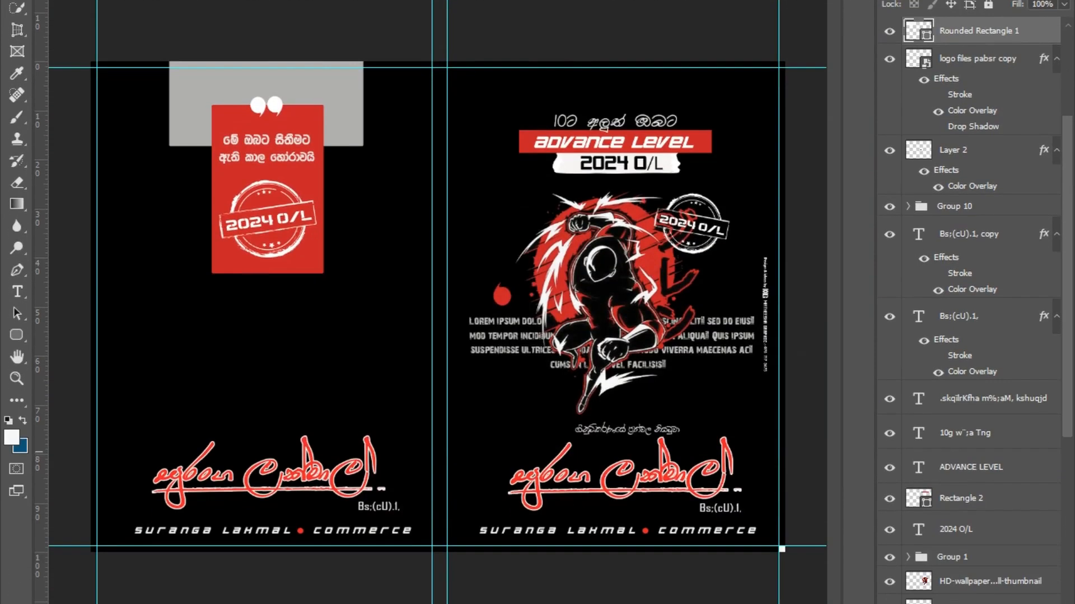
ctrl+click(626, 539)
drag(627, 430, 266, 426)
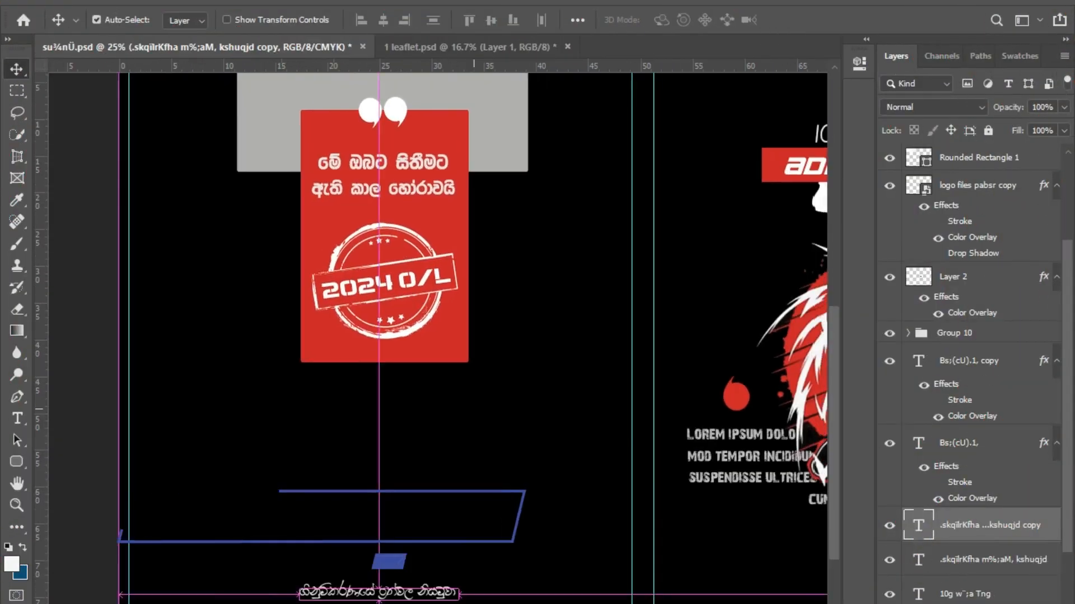
Add a text box reading COMMERCE below the red card and move it up onto the card's lower edge.
drag(166, 407, 583, 526)
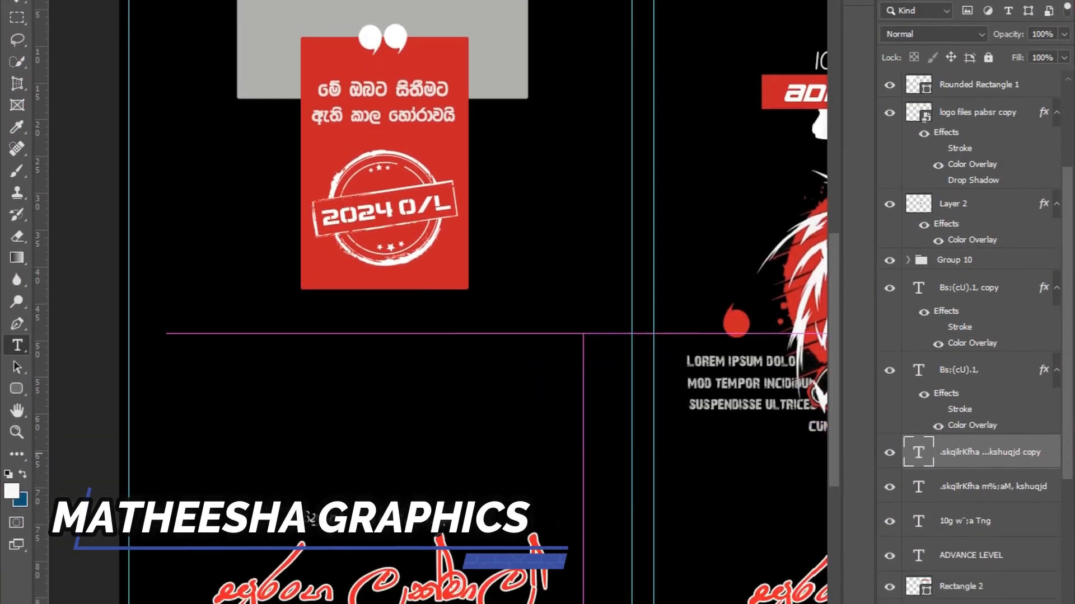
key(Delete)
click(242, 38)
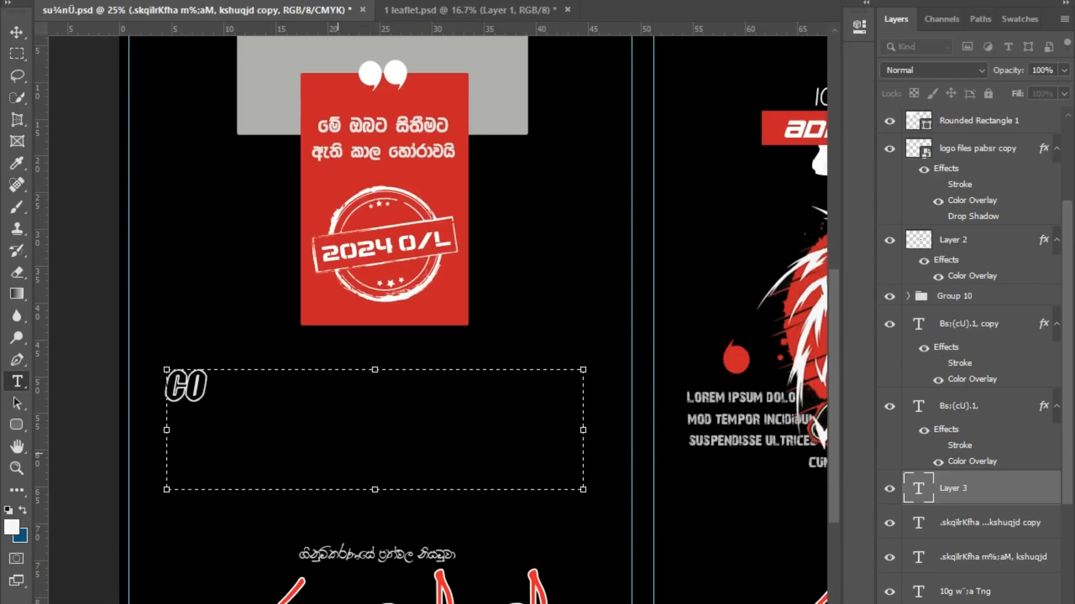
text(COMMERC)
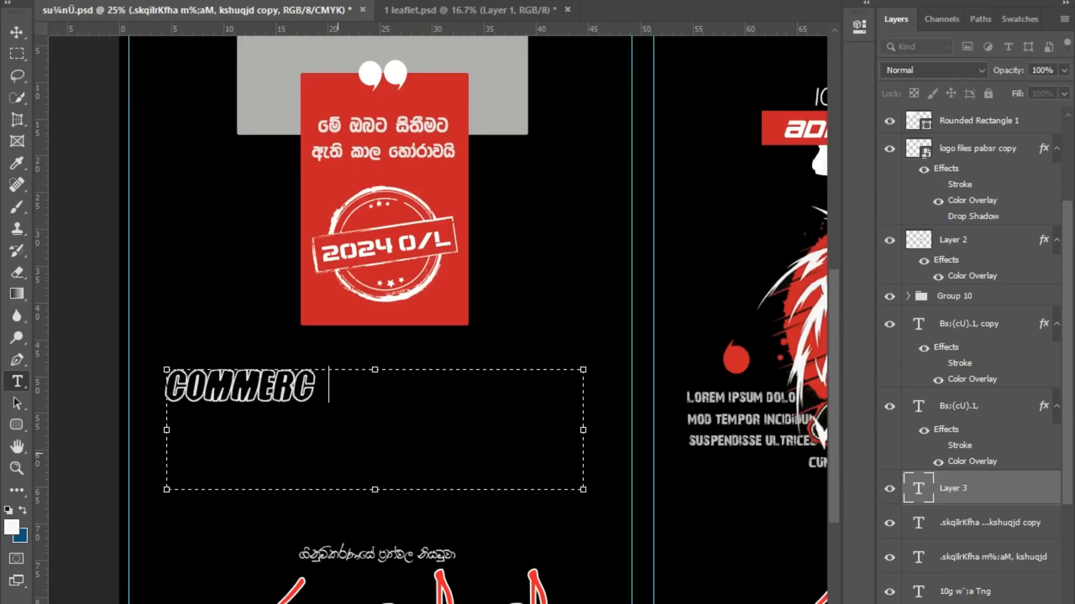
text(E)
click(16, 33)
drag(263, 392, 385, 344)
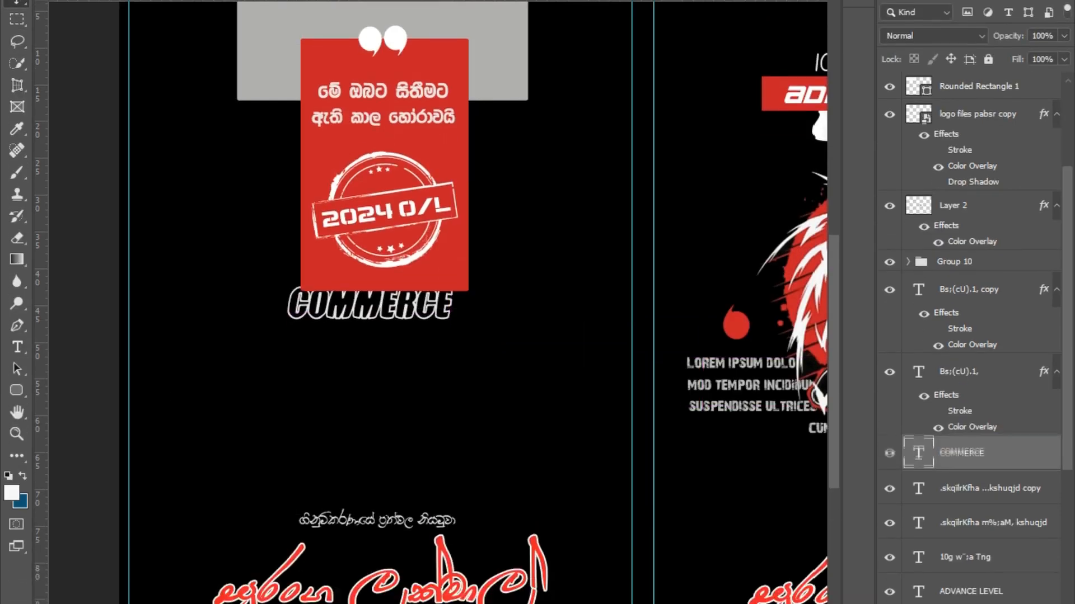
Bring the COMMERCE text layer to the top of the layer stack, in front of the red card.
drag(962, 451, 962, 74)
scroll(962, 168, up, 3)
drag(962, 259, 962, 108)
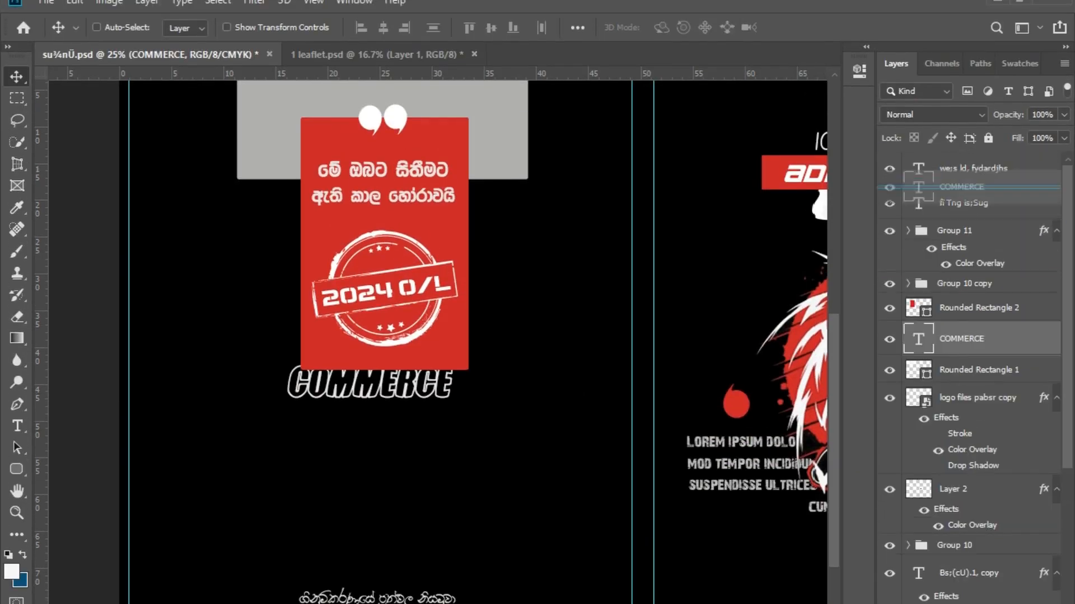
drag(961, 186, 962, 162)
Stretch the COMMERCE text horizontally so it extends past the red card's right edge.
key(ctrl+t)
drag(710, 414, 768, 415)
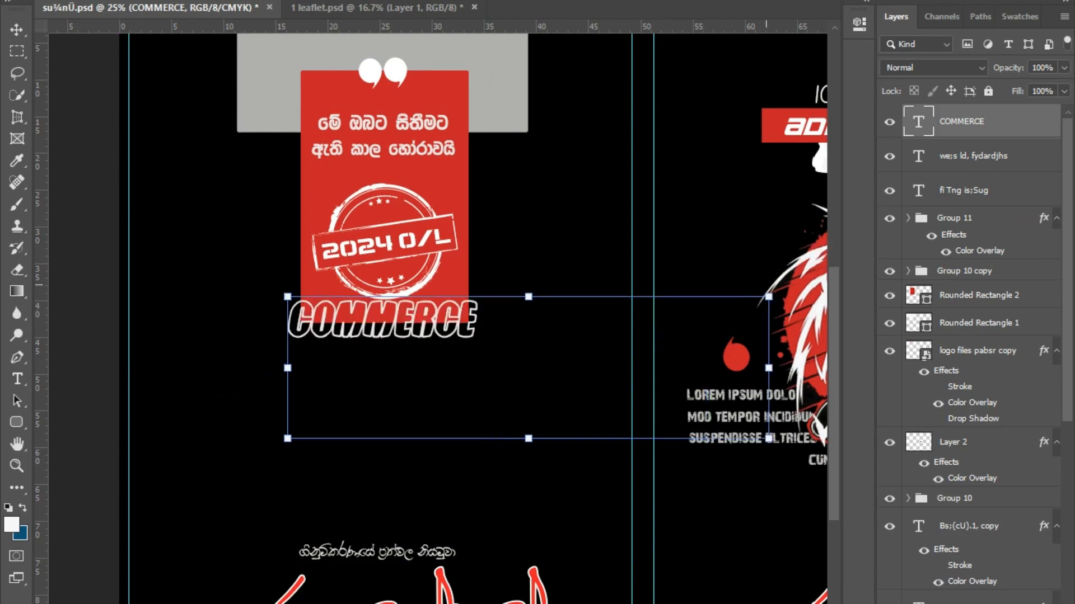
key(Return)
key(ctrl+minus)
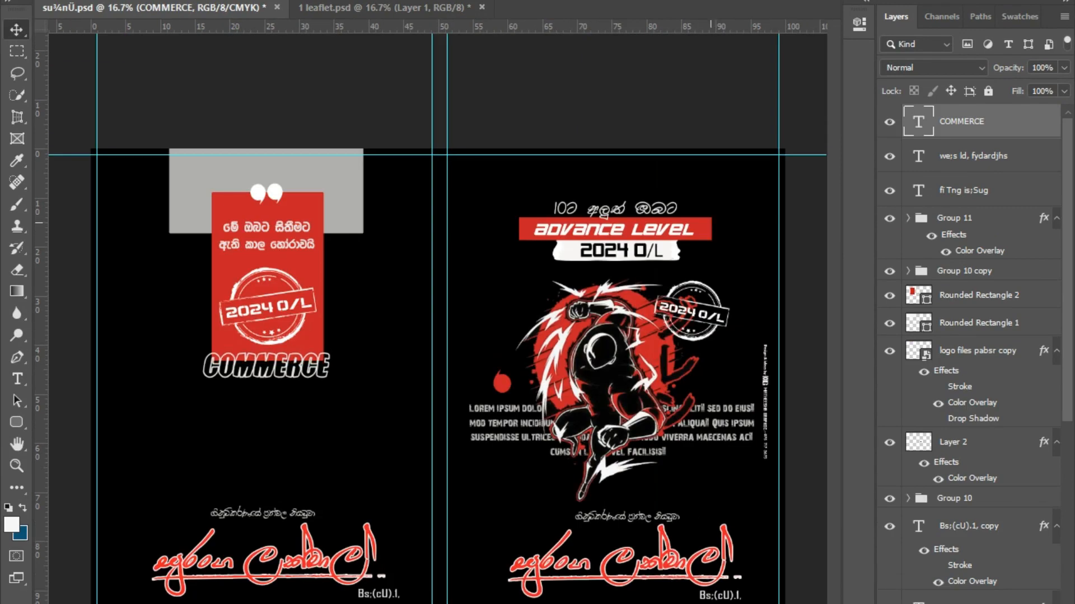
Try to spread COMMERCE out into letter pairs by inserting spaces, and undo the change.
key(ctrl+plus)
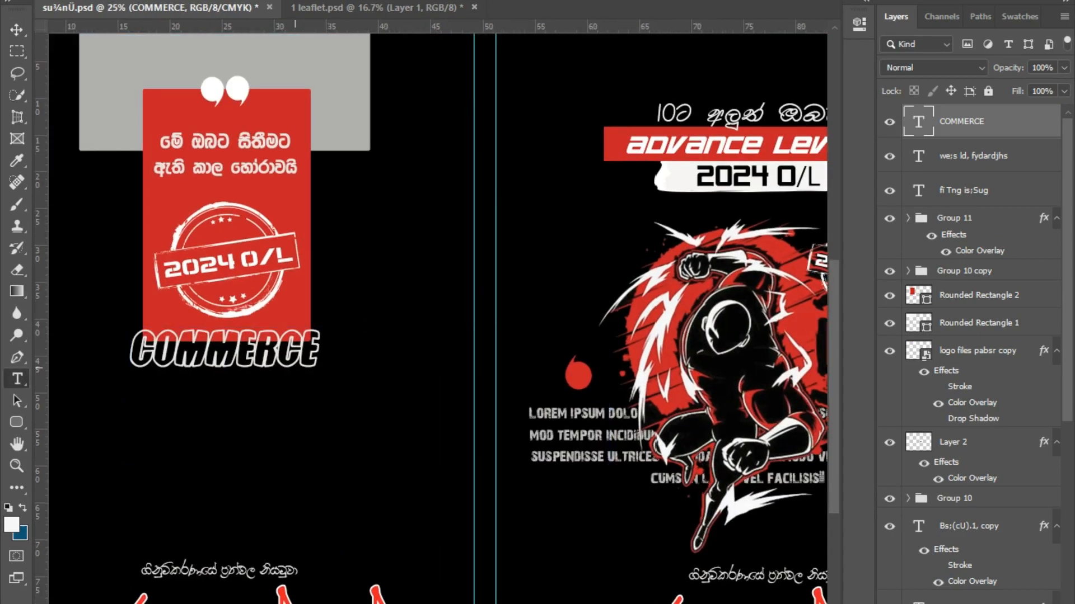
drag(611, 468, 331, 372)
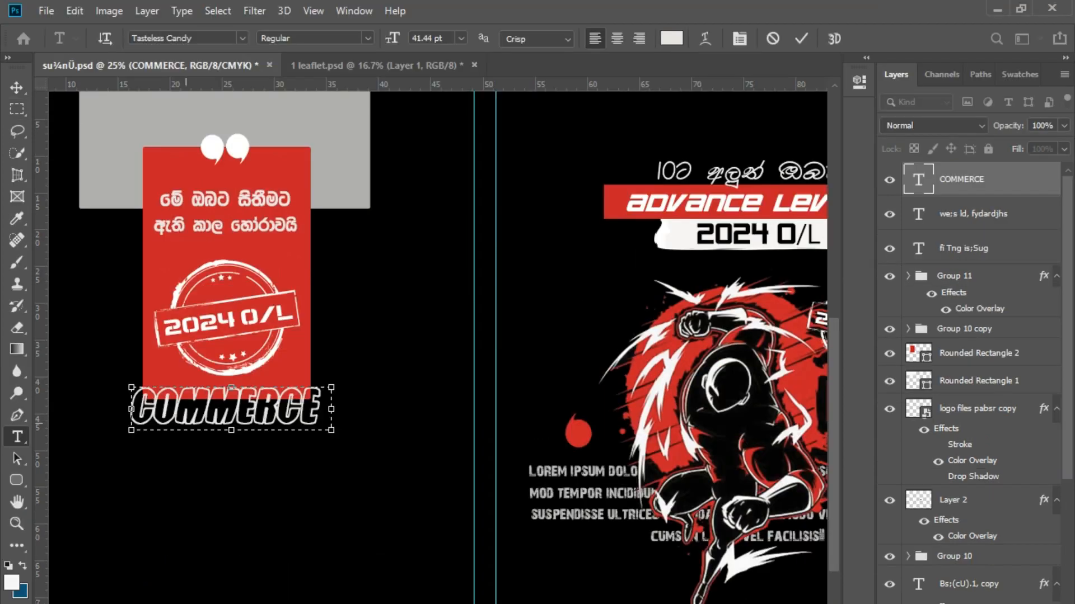
drag(332, 430, 465, 448)
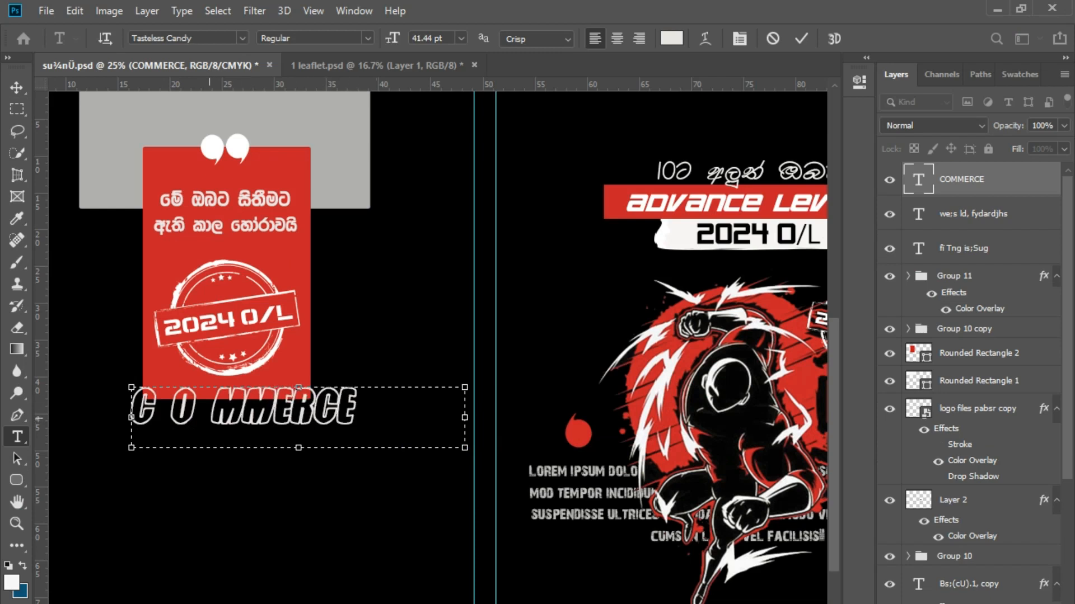
key(Delete)
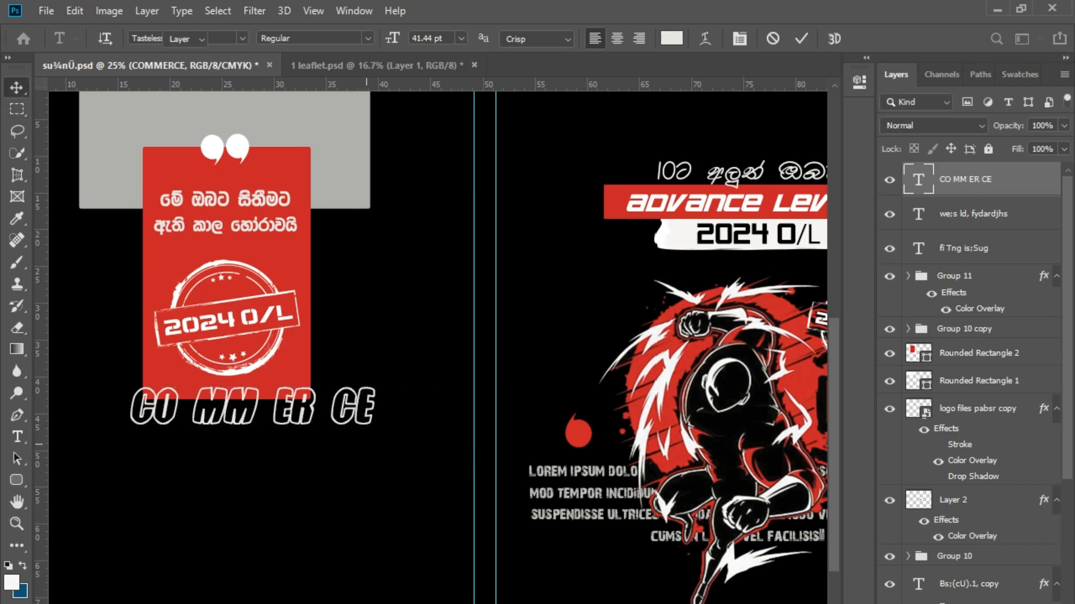
key(ctrl+Return)
key(ctrl+minus)
key(ctrl+z)
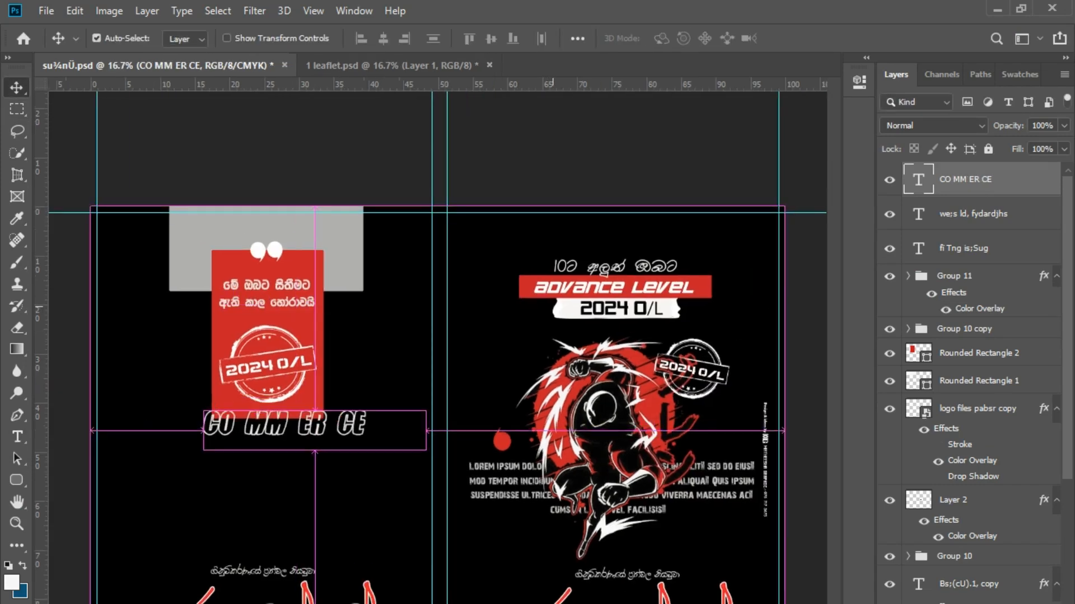
key(ctrl+z)
Widen the COMMERCE text slightly more and recentre it across the red card's lower edge.
key(ctrl+t)
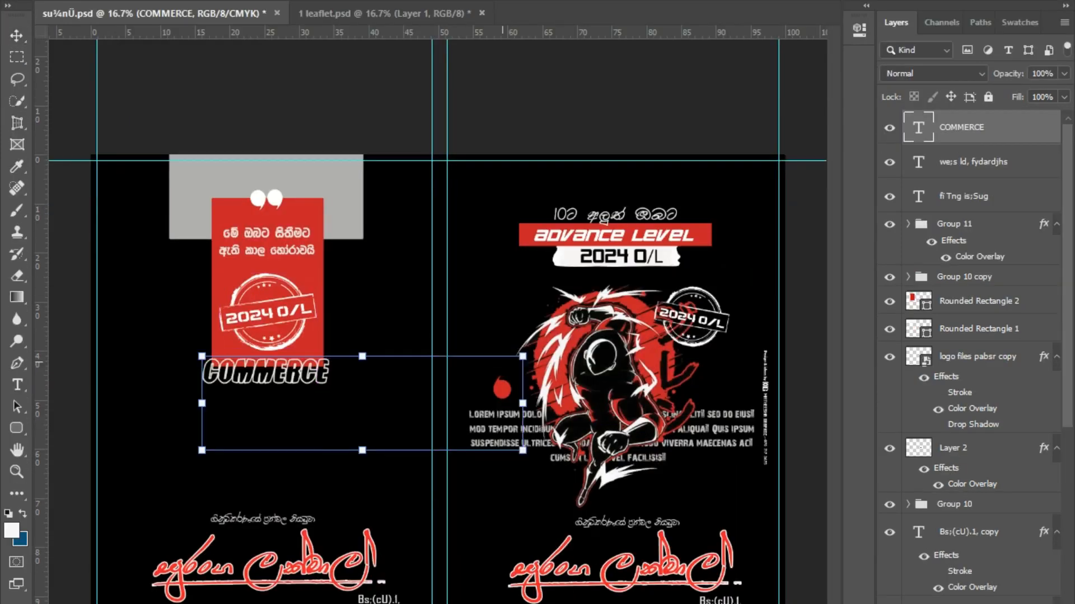
drag(524, 412, 549, 404)
mouse_move(294, 424)
mouse_down()
mouse_move(295, 434)
mouse_move(296, 424)
mouse_up()
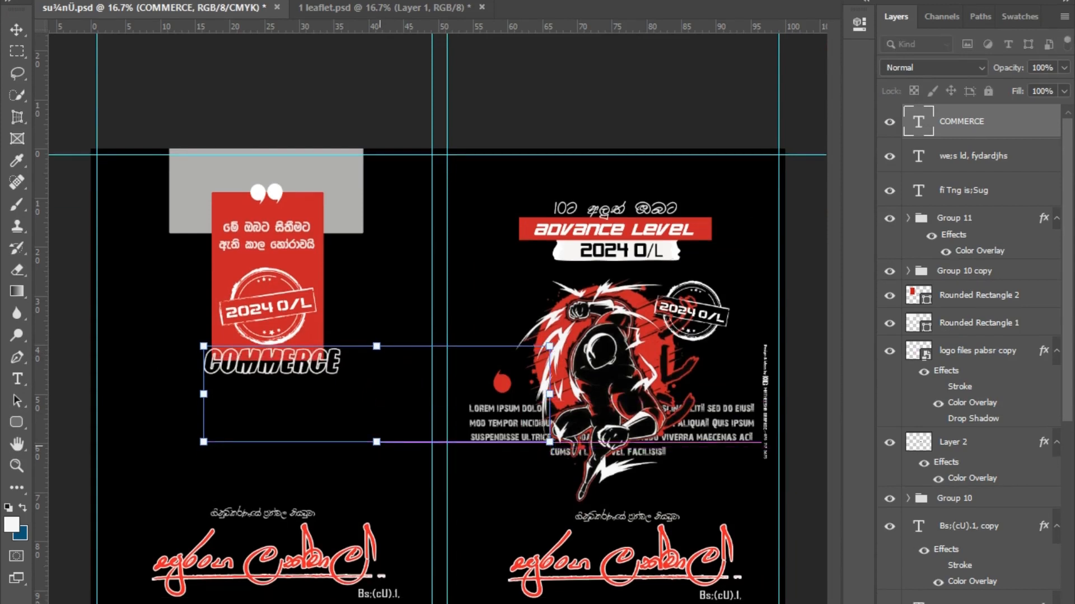
key(Return)
drag(340, 331, 326, 327)
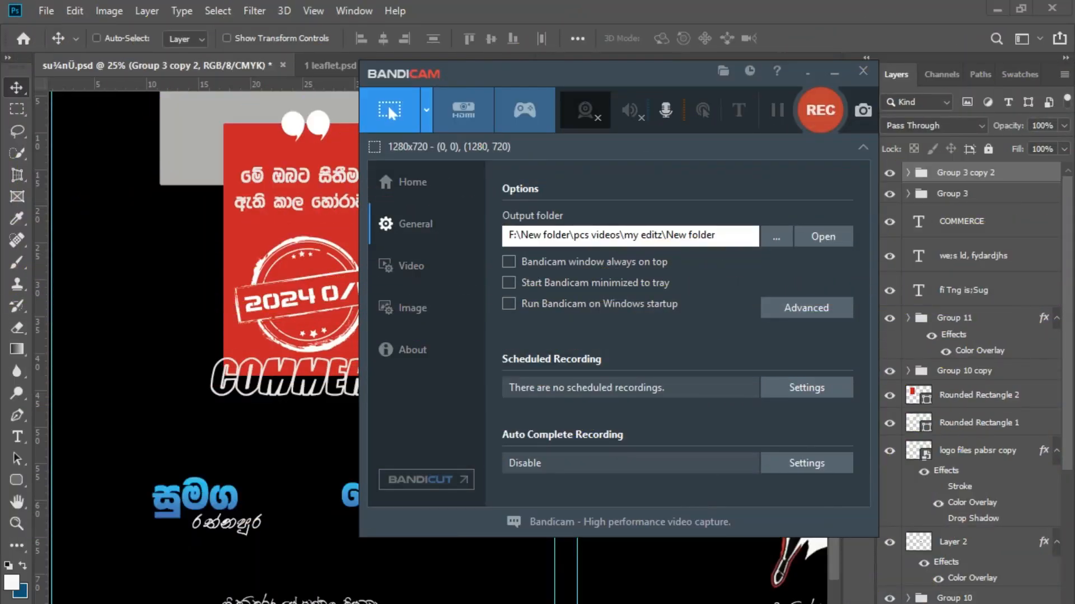
Draw a white rounded rectangle over the නොලේජ් name and place its layer behind the text, directly below Group 11.
key(ctrl+minus)
key(ctrl+plus)
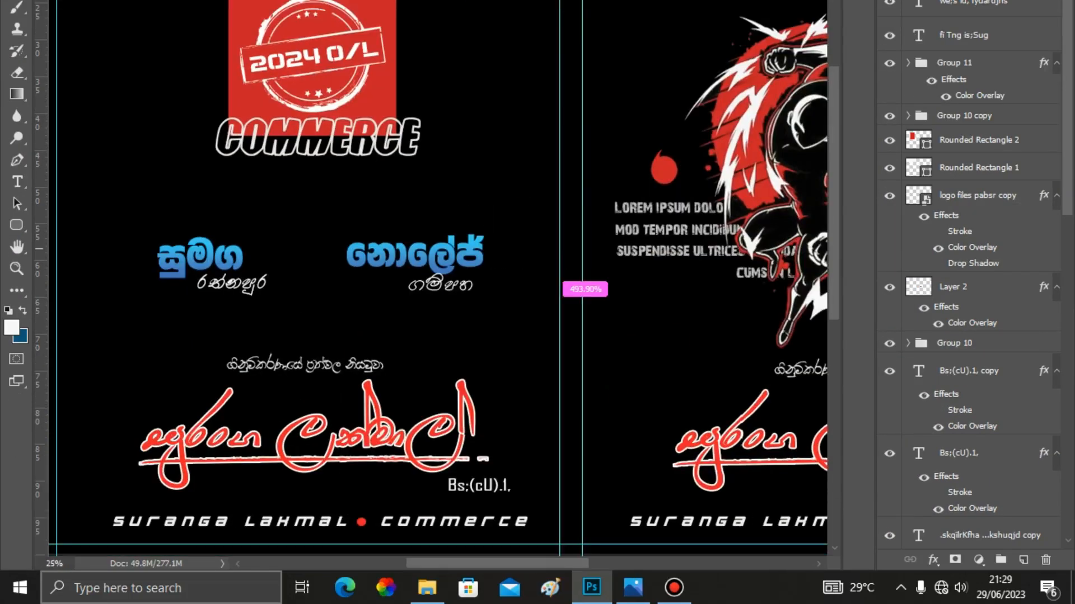
key(ctrl+plus)
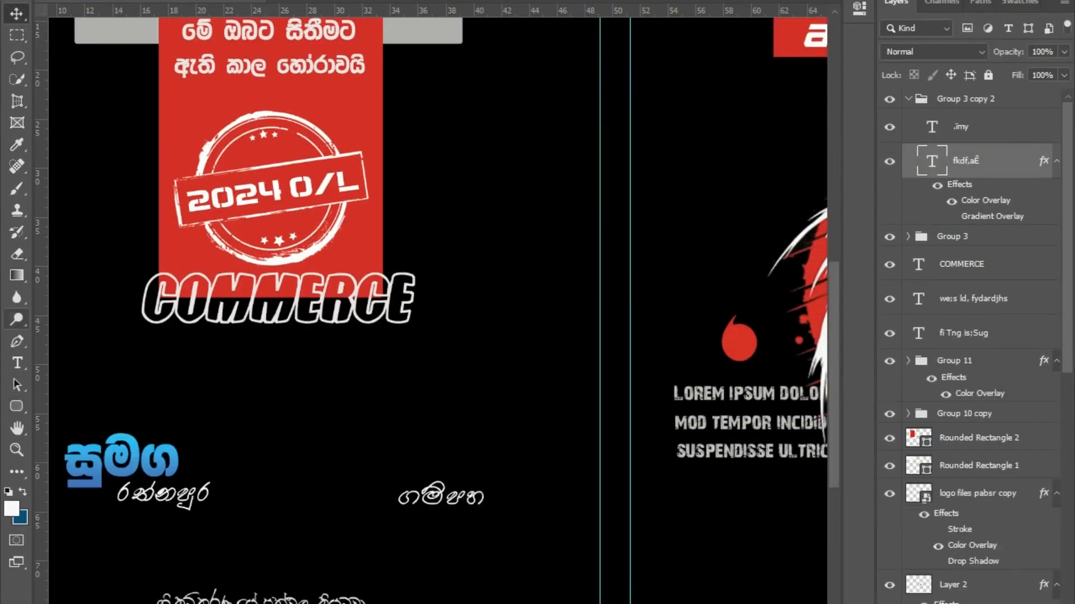
mouse_move(325, 471)
mouse_down()
mouse_move(498, 550)
mouse_move(535, 553)
mouse_up()
key(v)
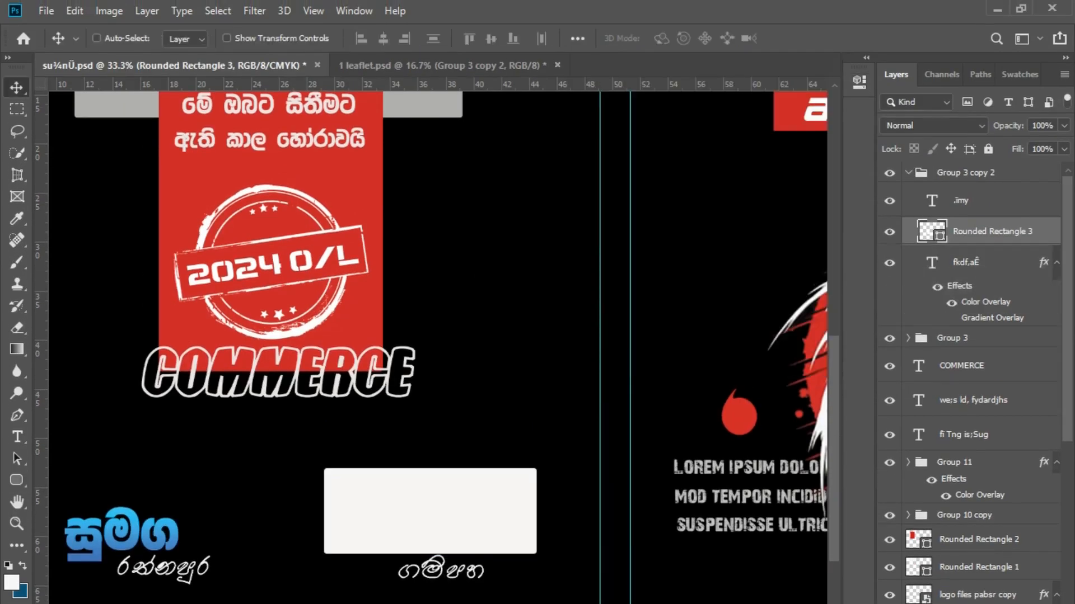
key(ctrl+bracketleft)
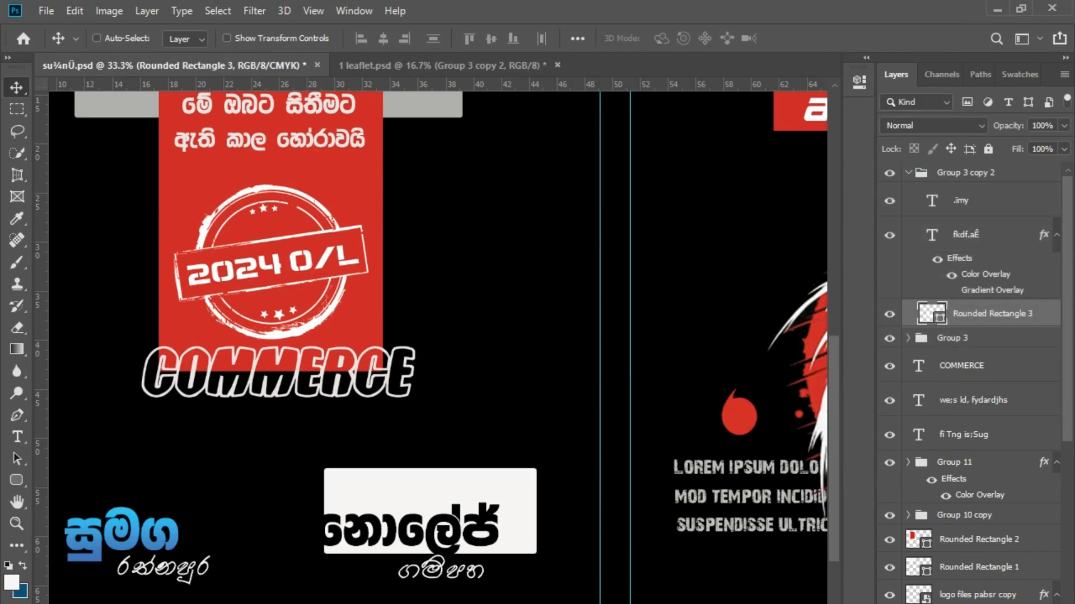
drag(992, 313, 984, 504)
click(889, 515)
click(889, 515)
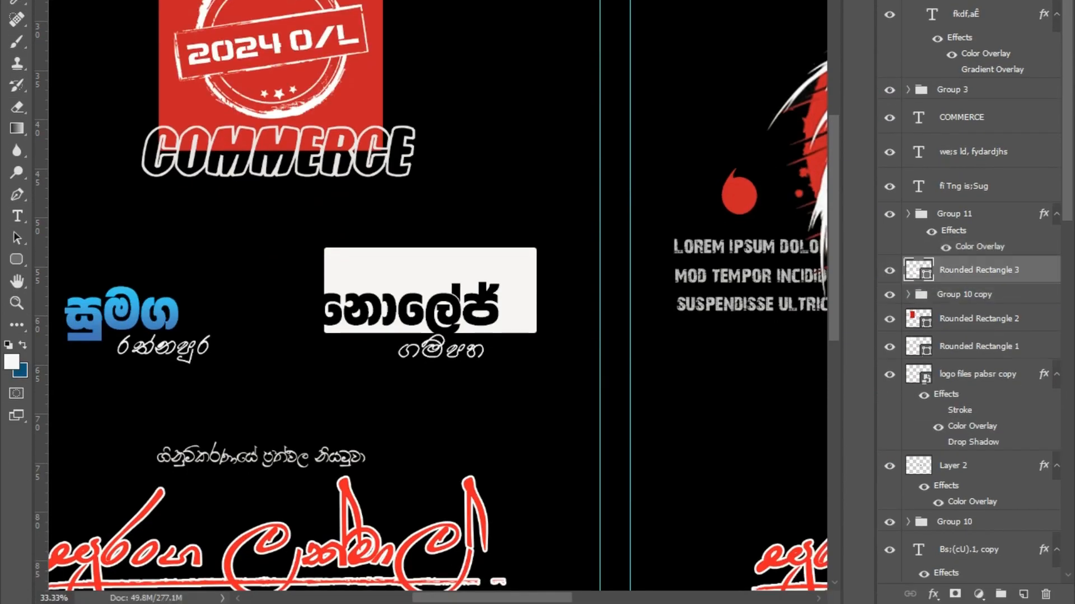
Move and resize the white rectangle to fit tightly around the black නොලේජ් name.
drag(476, 276, 461, 285)
key(ctrl+t)
mouse_move(520, 258)
mouse_down()
mouse_move(506, 270)
mouse_move(515, 269)
mouse_up()
drag(482, 322, 491, 313)
drag(408, 261, 408, 278)
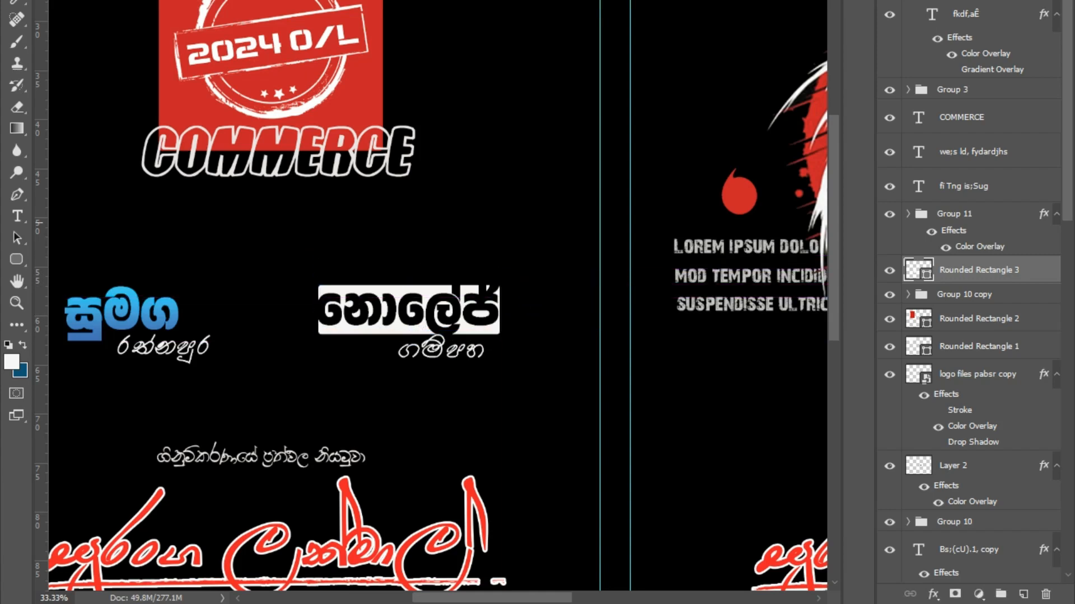
key(ctrl+t)
drag(498, 309, 499, 309)
scroll(496, 311, up, 4)
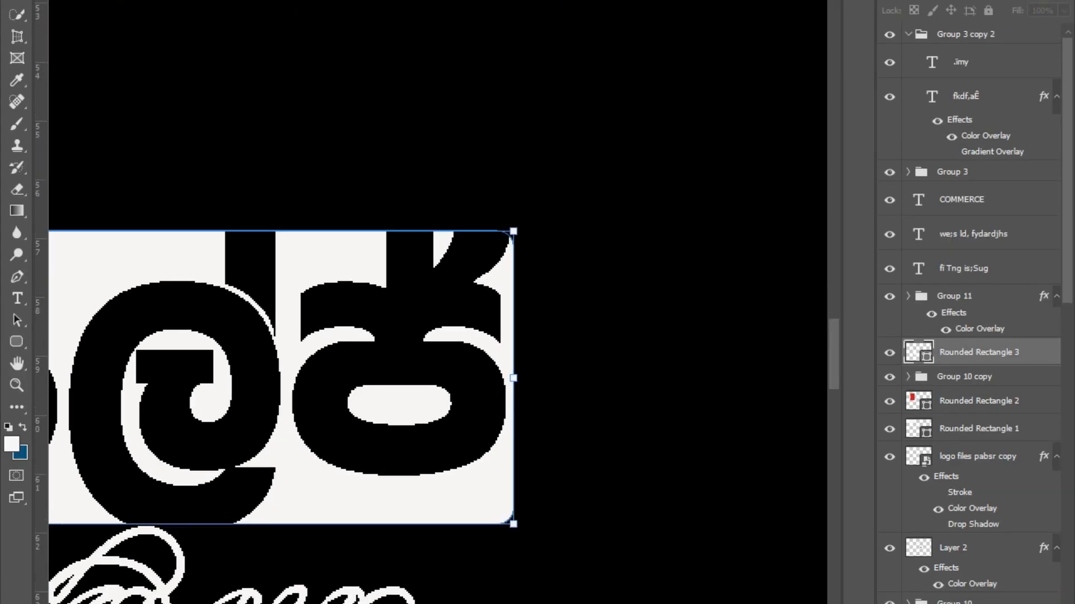
scroll(498, 378, down, 5)
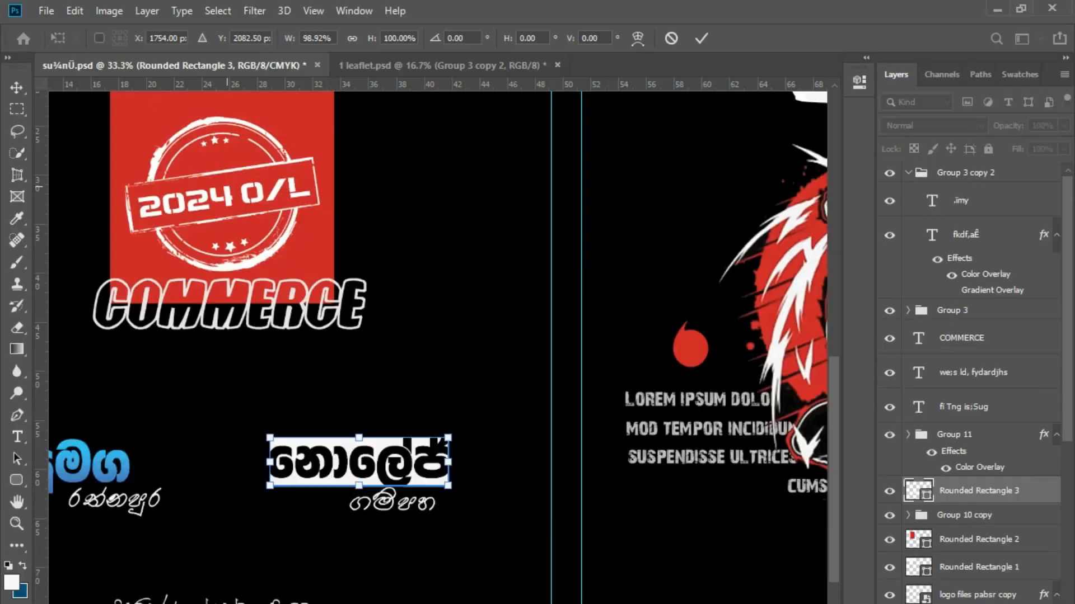
key(Return)
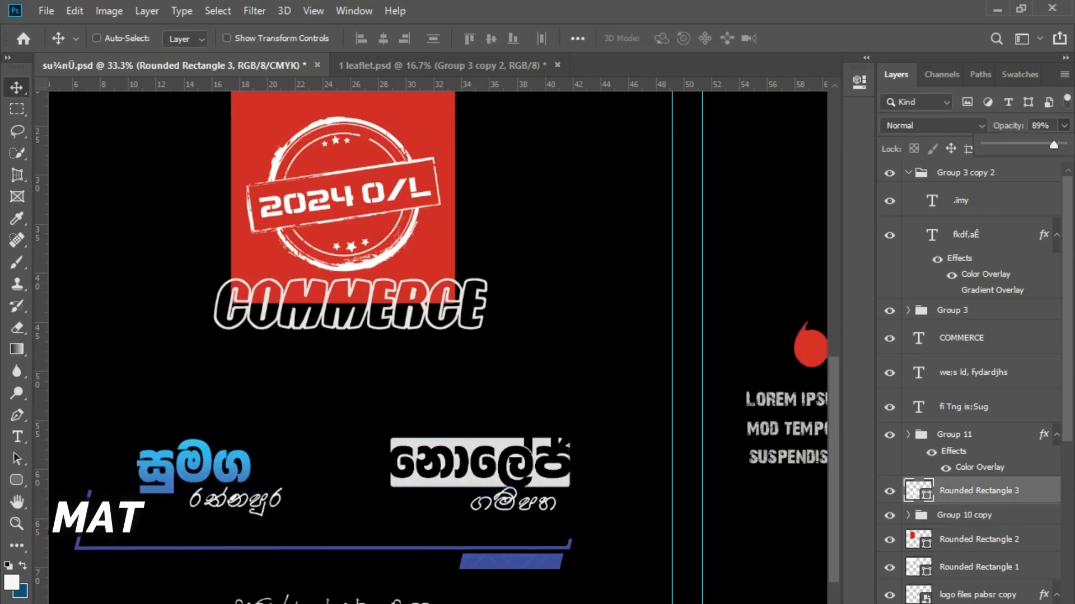
Duplicate the white rectangle behind the blue සුමග name and resize it to fit that text.
drag(518, 469, 256, 476)
drag(263, 400, 251, 427)
drag(198, 403, 198, 398)
key(Return)
Replace the blue gradient overlay on the සුමග name with a black colour overlay.
click(196, 423)
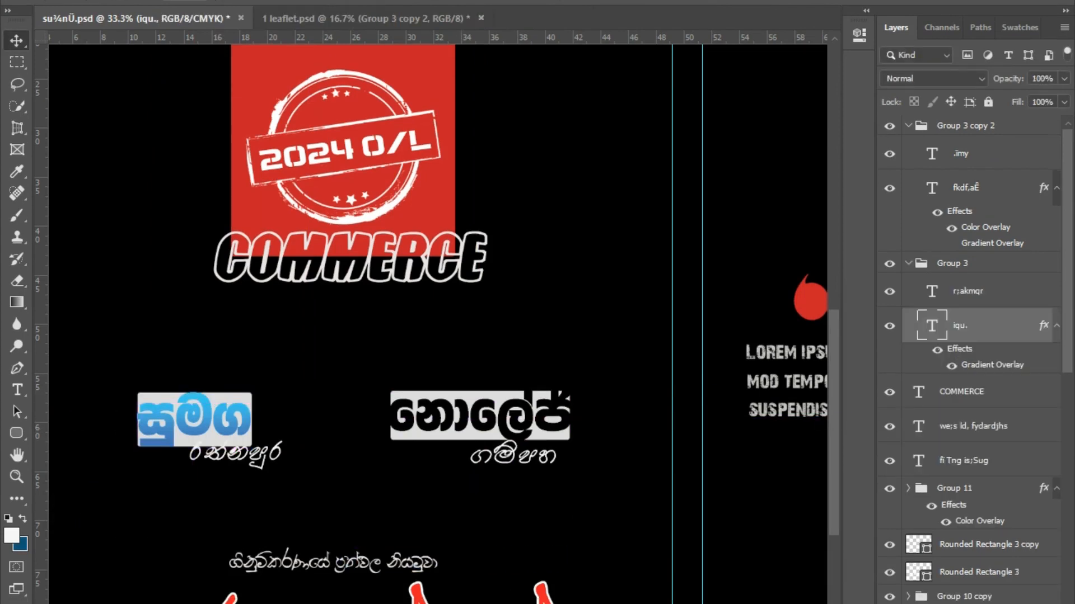
double_click(992, 365)
click(430, 447)
click(463, 425)
click(815, 262)
click(613, 214)
key(Return)
key(Return)
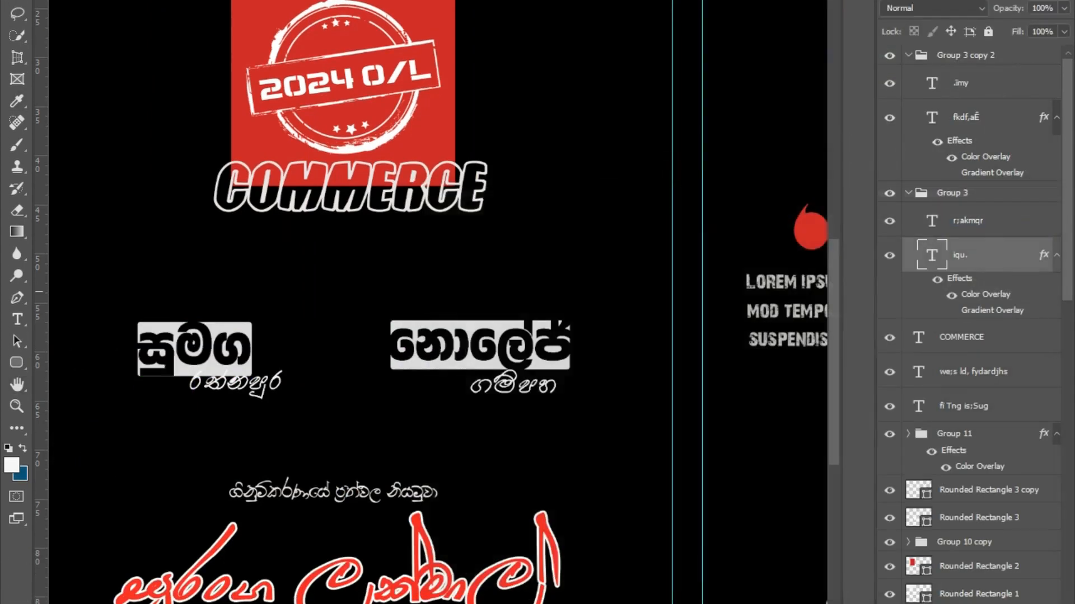
Select the white rectangle behind the සුමග name and trim its right edge to the end of the text.
scroll(260, 371, up, 1)
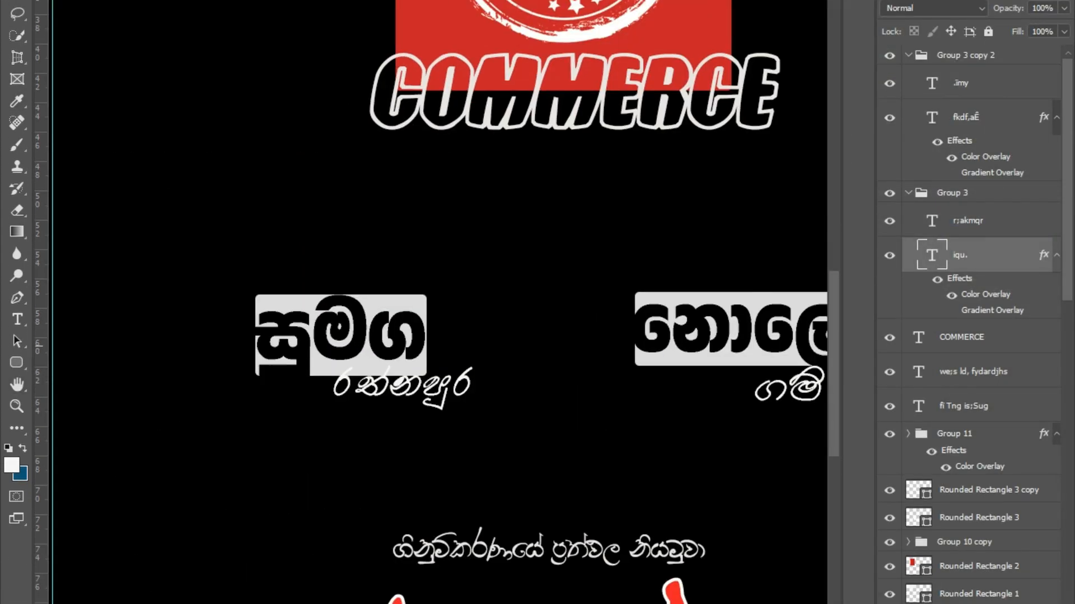
key(ctrl+plus)
key(ctrl+plus)
ctrl+click(358, 272)
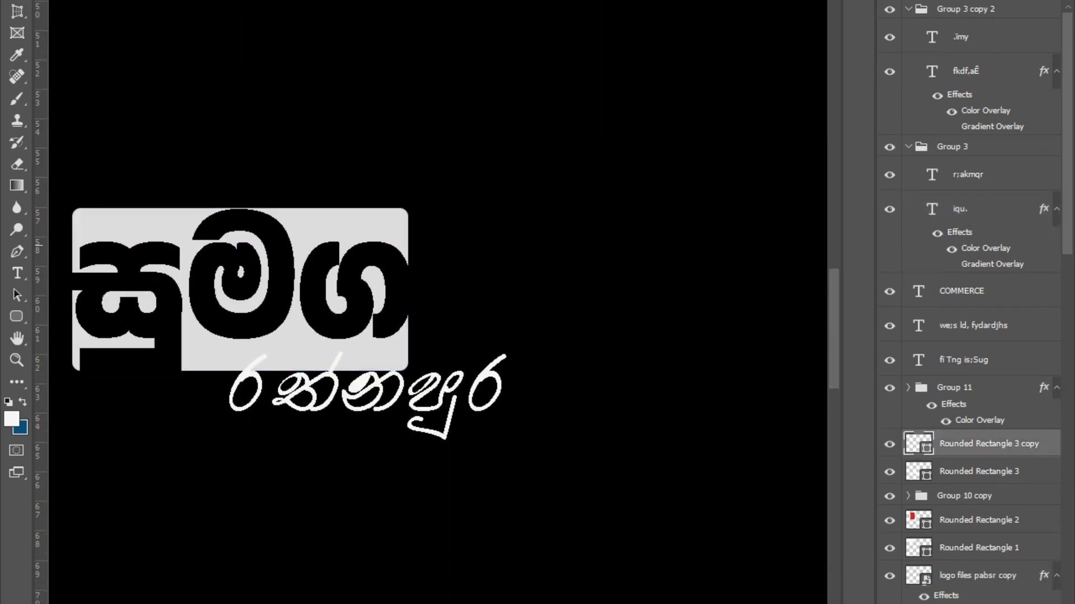
key(ctrl+minus)
key(ctrl+minus)
ctrl+click(404, 338)
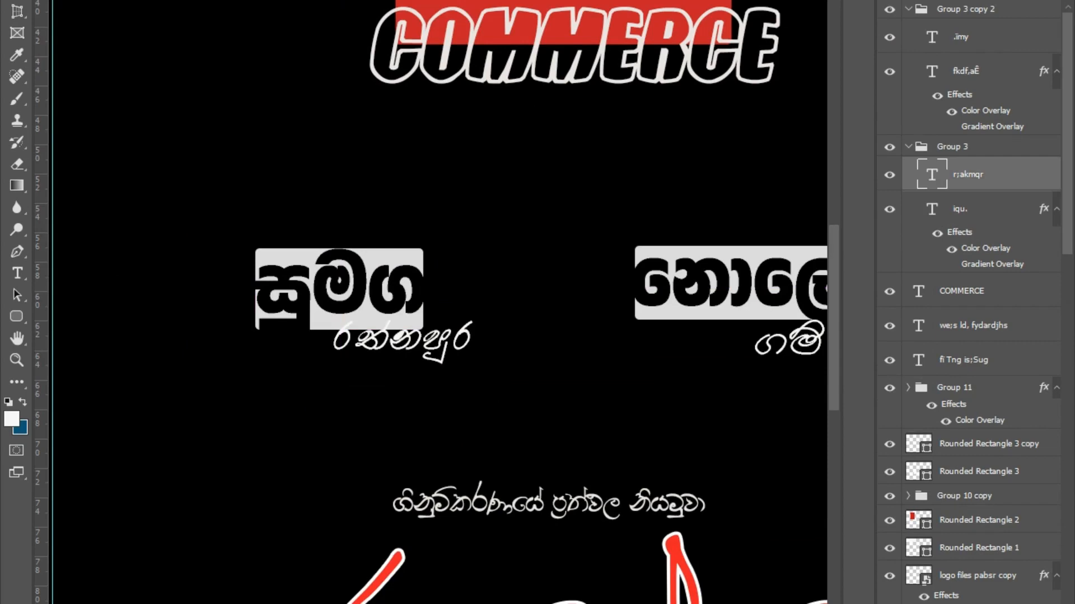
click(908, 146)
click(965, 19)
ctrl+click(431, 346)
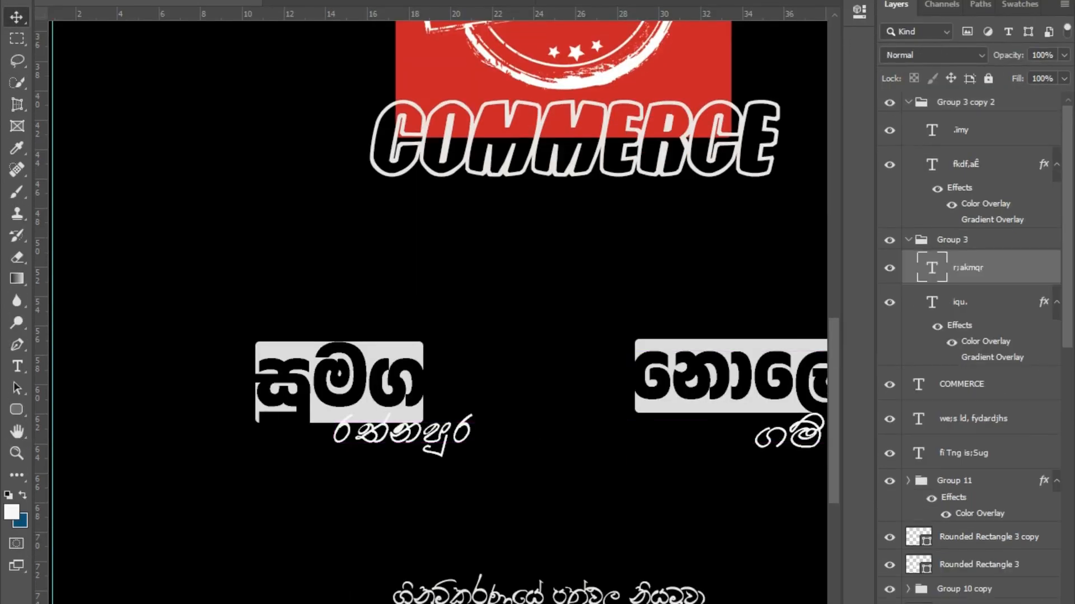
drag(954, 182, 954, 10)
drag(433, 345, 431, 353)
drag(431, 439, 434, 430)
key(ctrl+z)
key(ctrl+z)
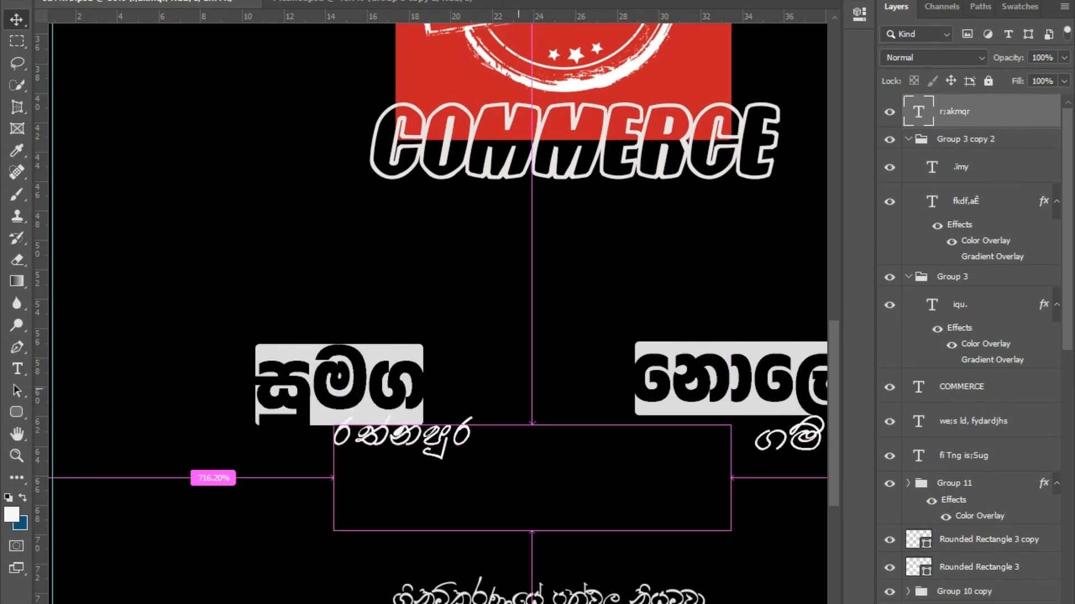
Scale down the රත්නපුර text and position it just below the lower-right edge of the සුමග rectangle.
key(ctrl+minus)
key(ctrl+minus)
key(ctrl+plus)
key(ctrl+plus)
key(ctrl+plus)
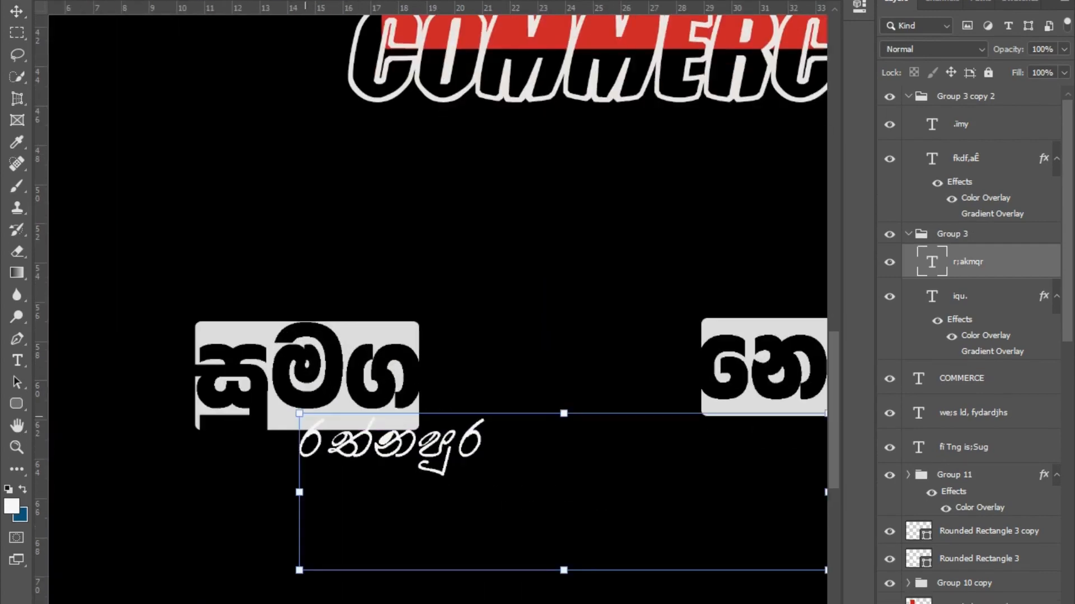
drag(301, 415, 364, 434)
key(Return)
drag(442, 496, 360, 495)
key(Up)
key(Up)
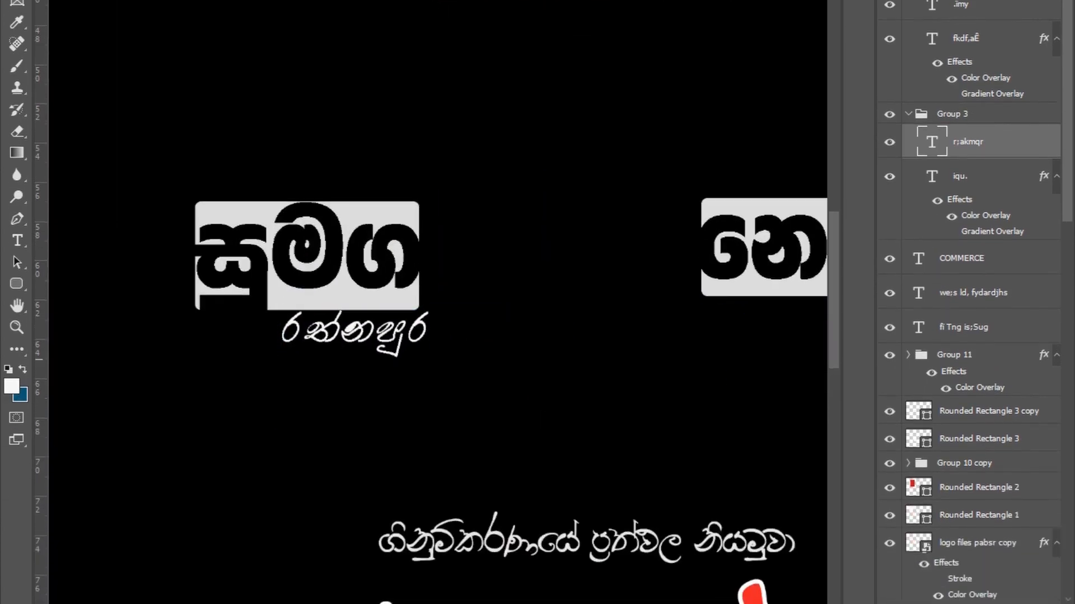
Scale down the ගම්පහ text slightly and position it just below the නොලේජ් rectangle's right half.
drag(699, 434, 155, 403)
drag(431, 305, 432, 294)
key(ctrl+t)
drag(318, 416, 348, 406)
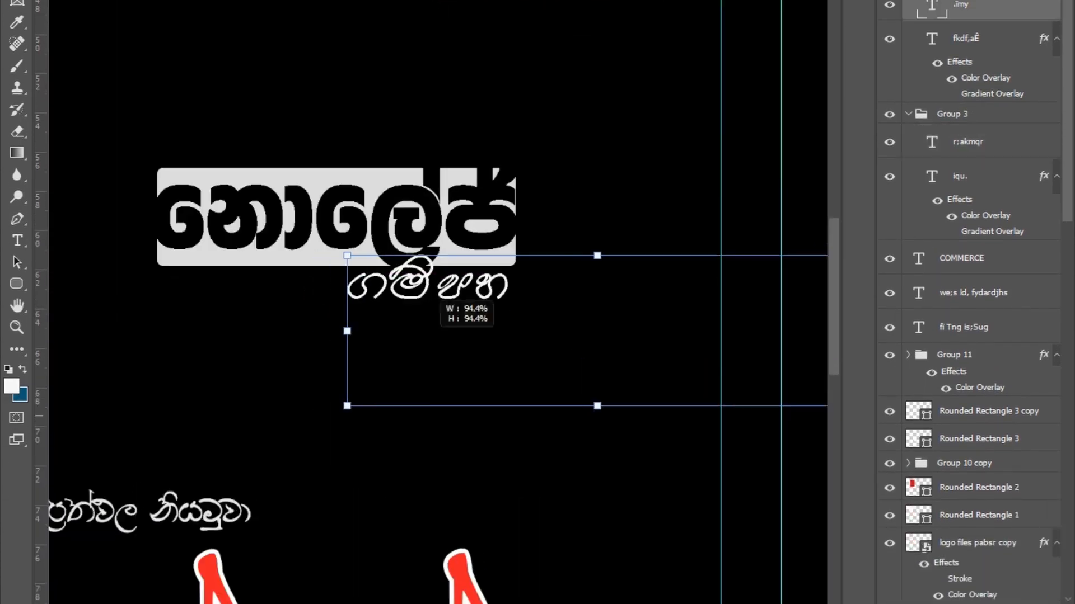
drag(439, 321, 428, 322)
key(Return)
key(ctrl+minus)
key(ctrl+minus)
drag(422, 279, 502, 284)
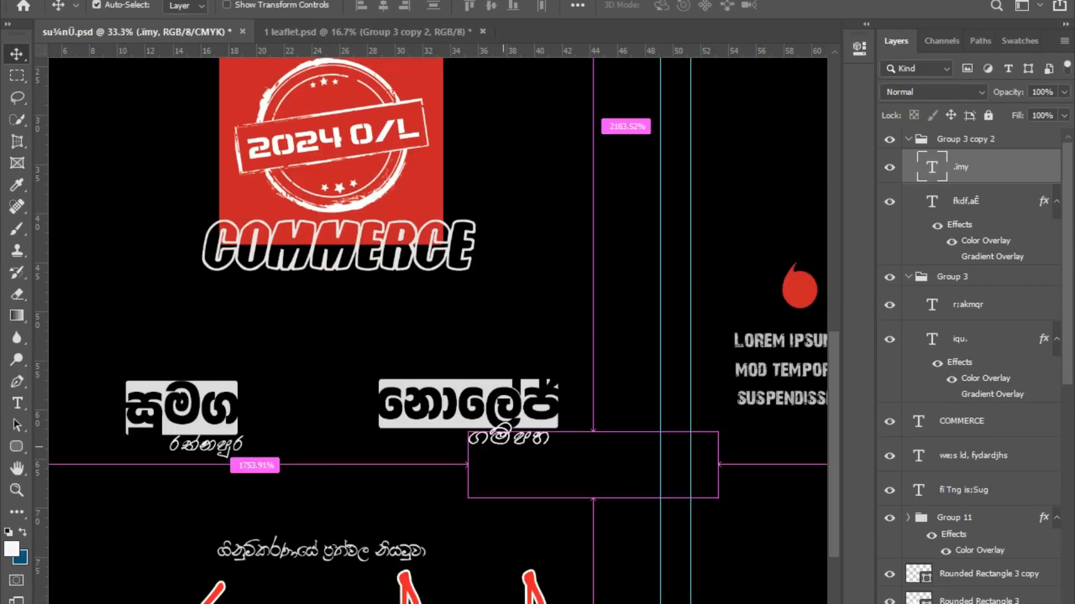
Draw a small ellipse of about 19 by 20 px beside the රත්නපුර text and fill it red.
key(ctrl+plus)
key(ctrl+plus)
key(ctrl+plus)
key(ctrl+plus)
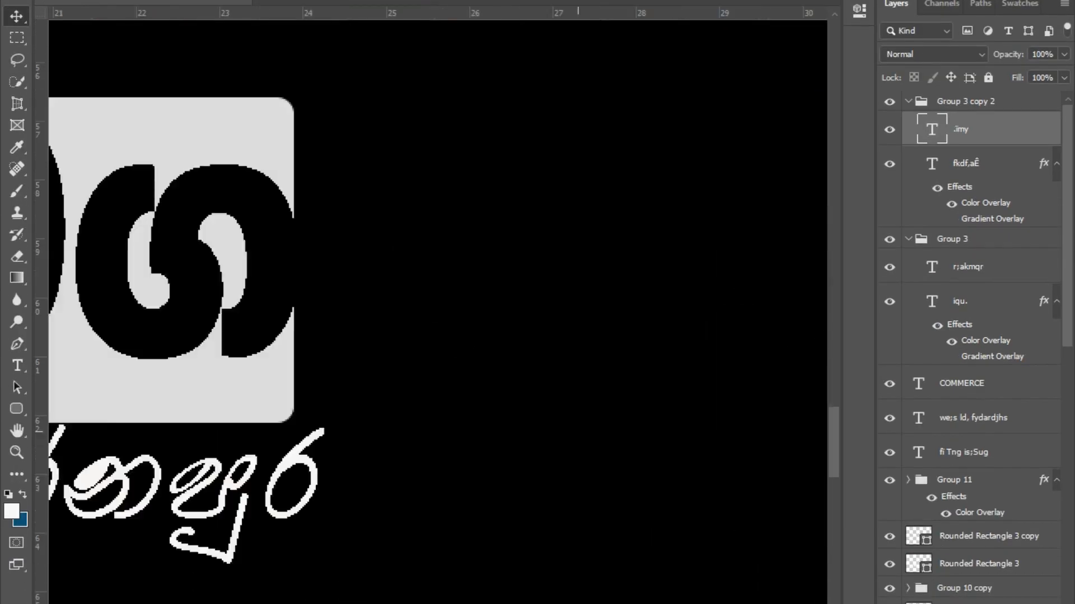
key(u)
mouse_move(358, 487)
mouse_down()
mouse_move(420, 485)
mouse_move(468, 538)
mouse_up()
key(shift+u)
drag(468, 448, 469, 449)
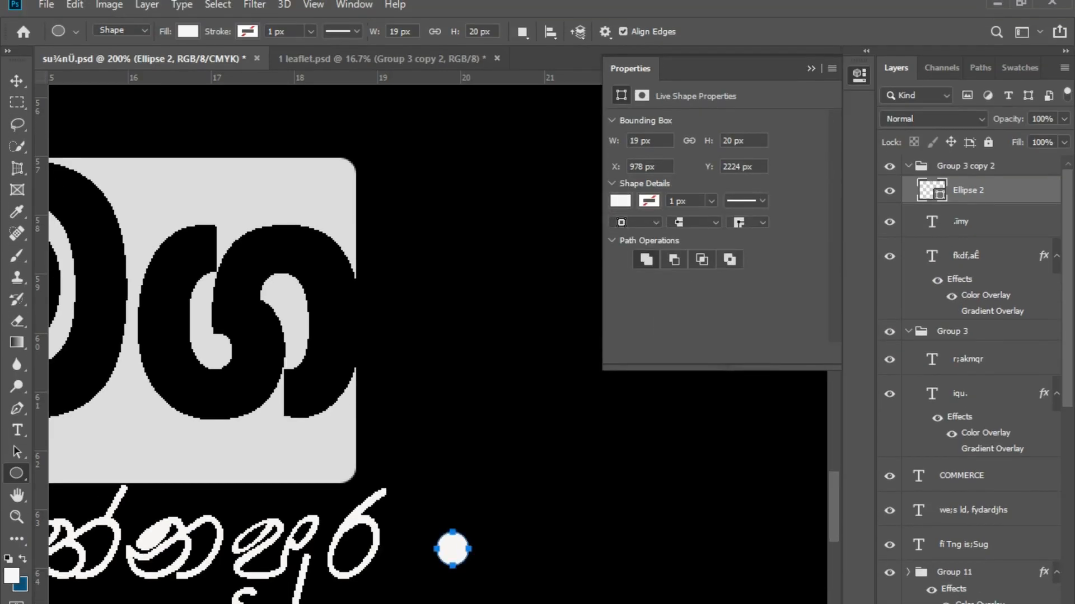
click(620, 84)
click(624, 192)
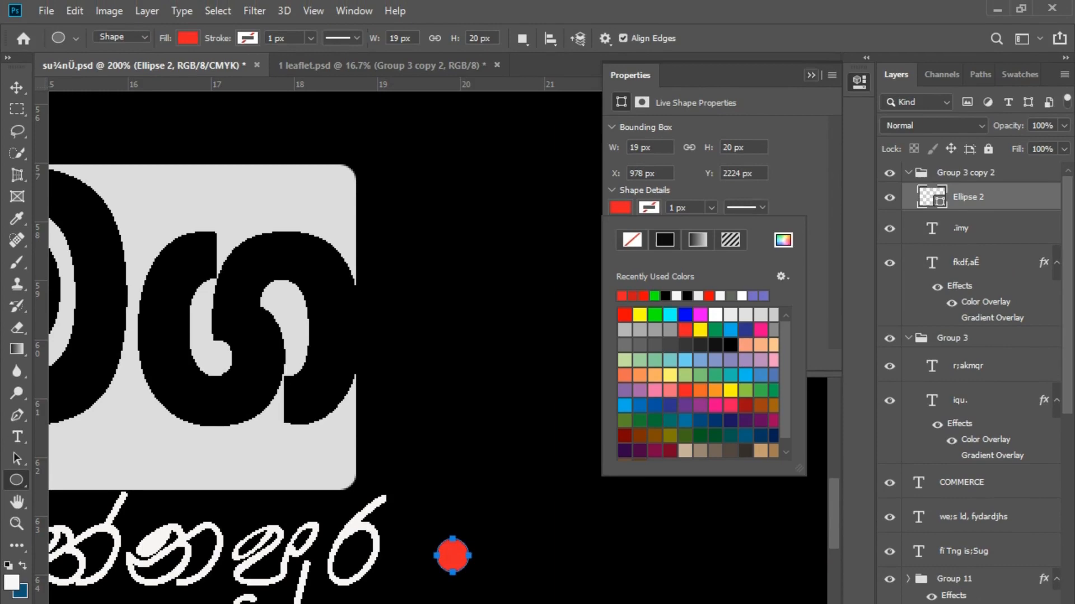
Nudge the red dot left so it sits close to the end of the රත්නපුර text.
click(17, 88)
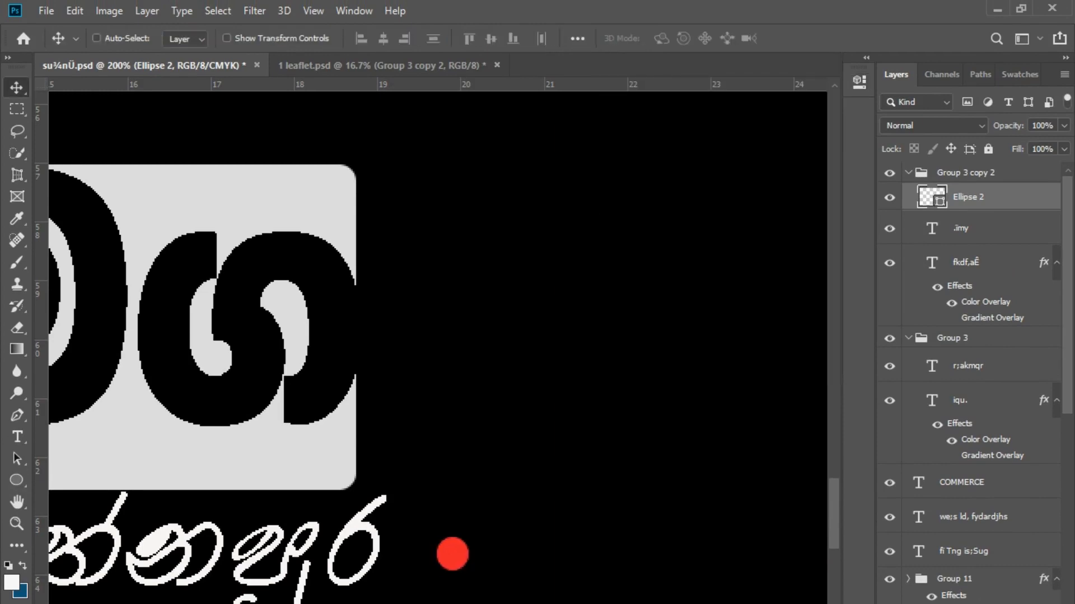
key(Left)
key(Left)
key(Left)
key(Left)
key(Left)
key(Left)
key(Left)
key(Left)
key(Left)
key(Left)
key(Left)
key(Left)
key(Left)
key(Left)
key(Left)
key(Left)
key(Left)
key(Left)
Duplicate the red dot and place the copy just after the end of the ගම්පහ text.
key(ctrl+minus)
key(ctrl+minus)
drag(590, 492, 422, 482)
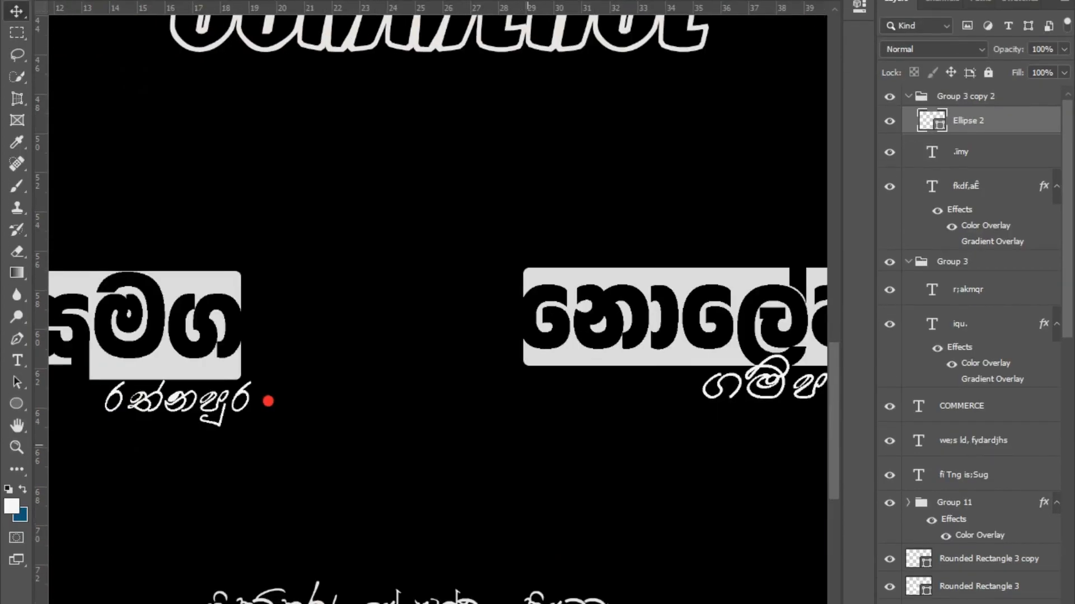
drag(269, 451, 731, 450)
drag(732, 451, 224, 477)
drag(224, 477, 385, 462)
key(Left)
key(Left)
key(Left)
key(Left)
key(Left)
key(Left)
key(Left)
key(Left)
key(Left)
key(Left)
key(Left)
Draw a thin vertical rectangle, 8 by 825 px, between the two institute names and fill it white.
key(ctrl+minus)
key(ctrl+minus)
key(ctrl+minus)
key(ctrl+minus)
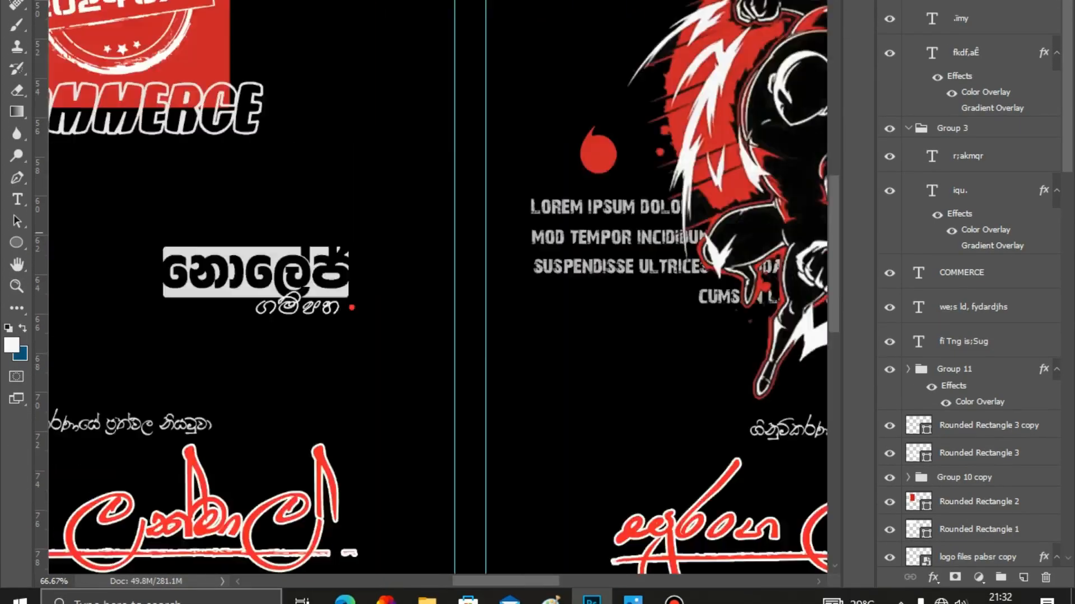
key(ctrl+plus)
key(ctrl+plus)
drag(224, 138, 534, 37)
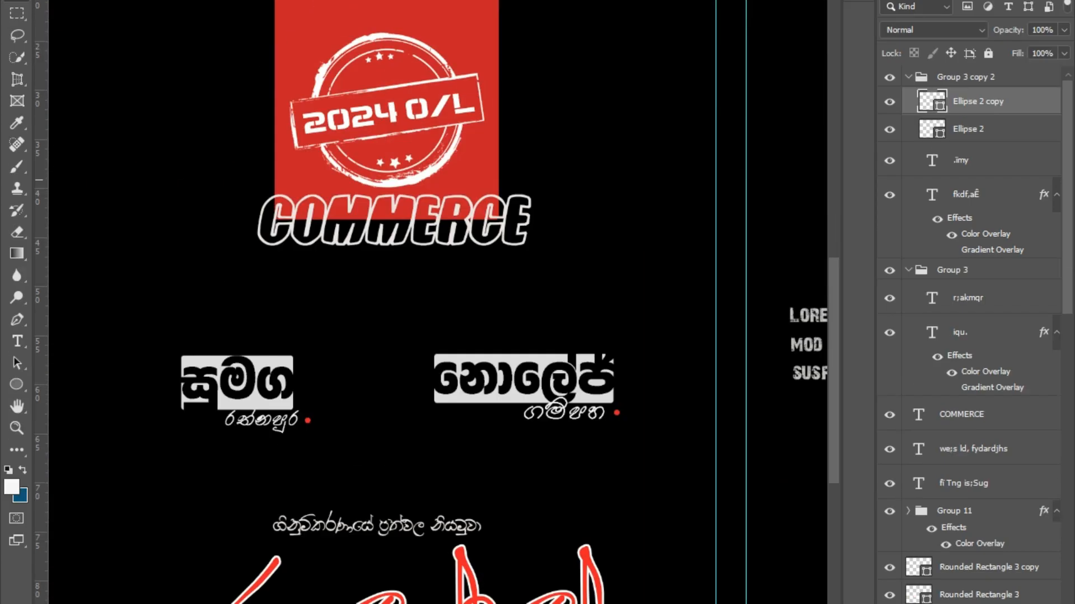
key(u)
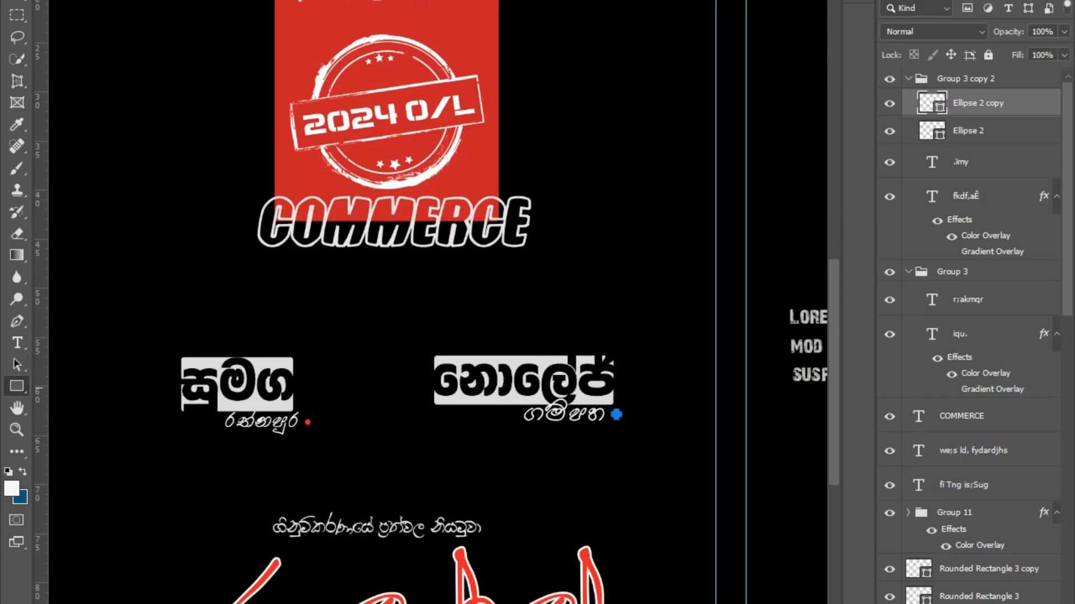
drag(384, 420, 378, 500)
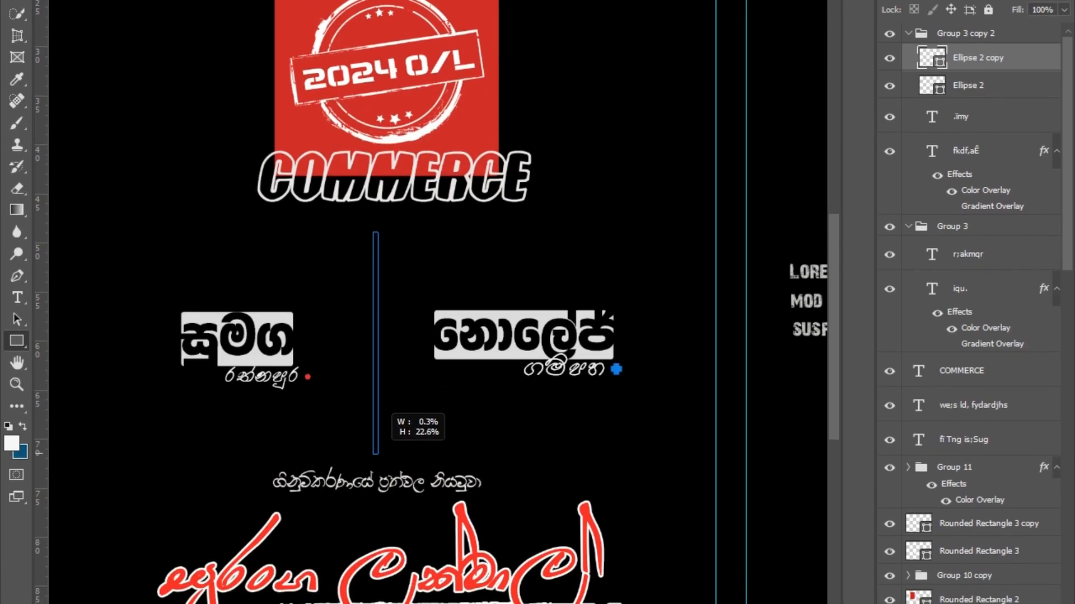
drag(379, 454, 375, 463)
click(621, 181)
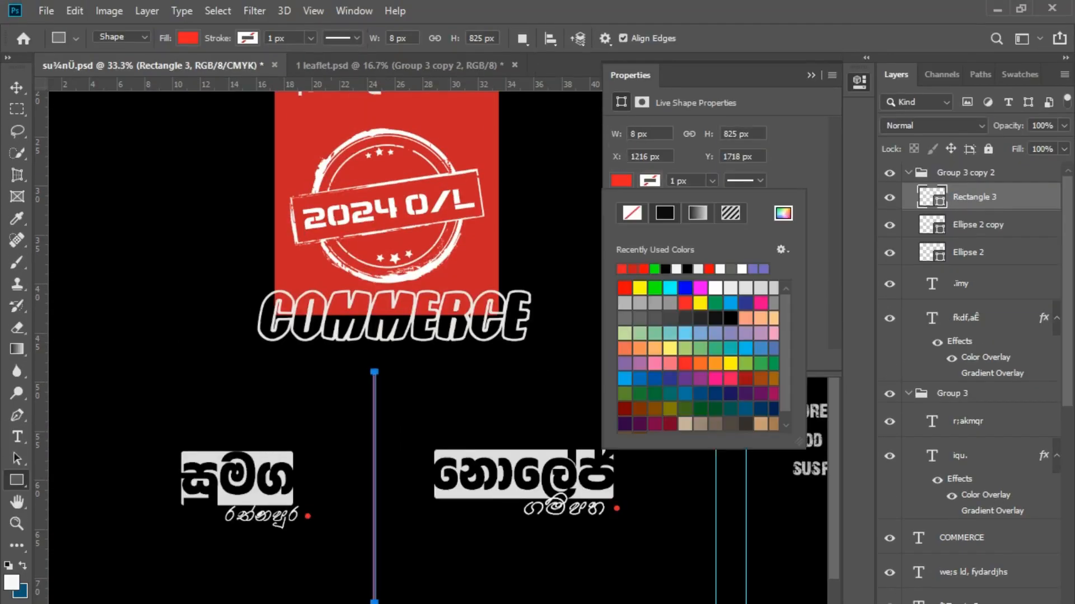
double_click(676, 269)
key(Return)
Shift the white divider line right to centre it between the institute names and make it narrower.
key(v)
key(shift+Right)
key(shift+Right)
key(shift+Right)
click(811, 75)
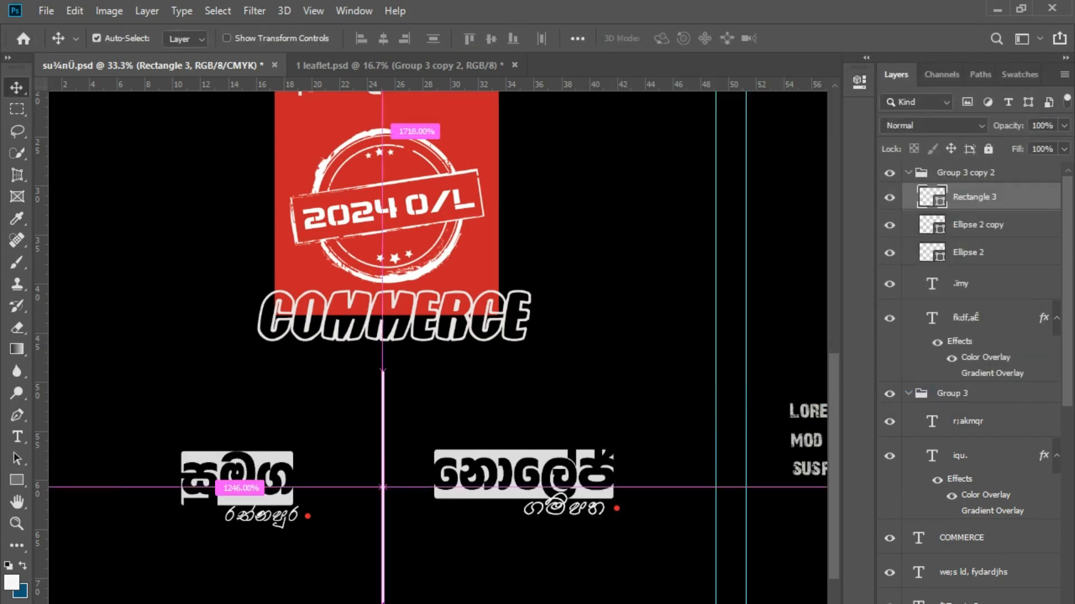
key(ctrl+plus)
key(ctrl+plus)
key(ctrl+plus)
key(ctrl+plus)
key(ctrl+t)
drag(115, 450, 108, 450)
key(Return)
key(ctrl+minus)
key(ctrl+minus)
key(ctrl+minus)
key(ctrl+minus)
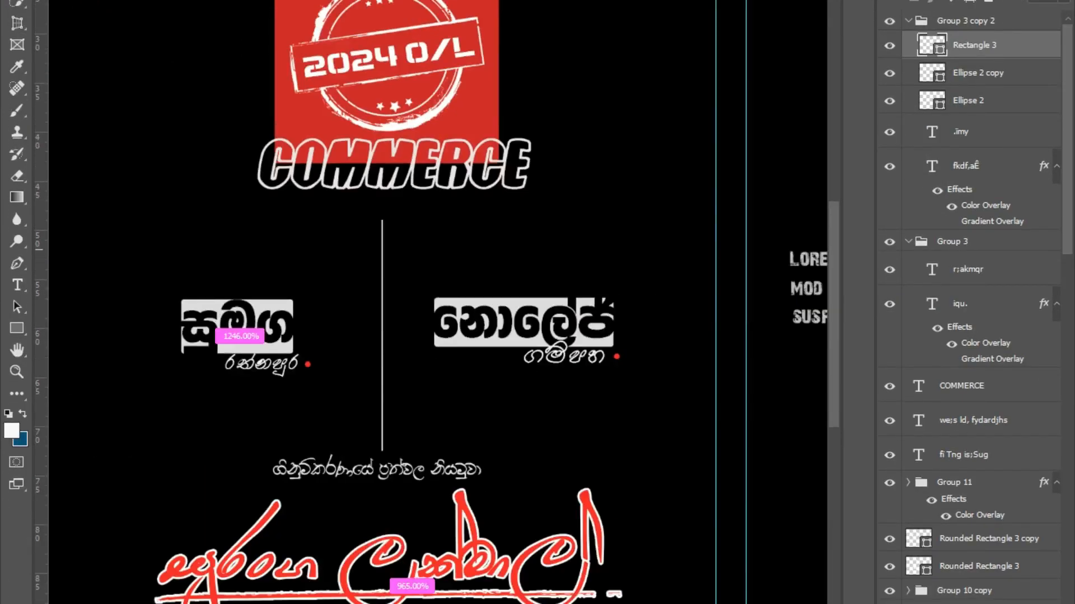
Collapse Group 3 and move the Rounded Rectangle 3 copy layer above Group 11.
key(ctrl+minus)
ctrl+click(518, 315)
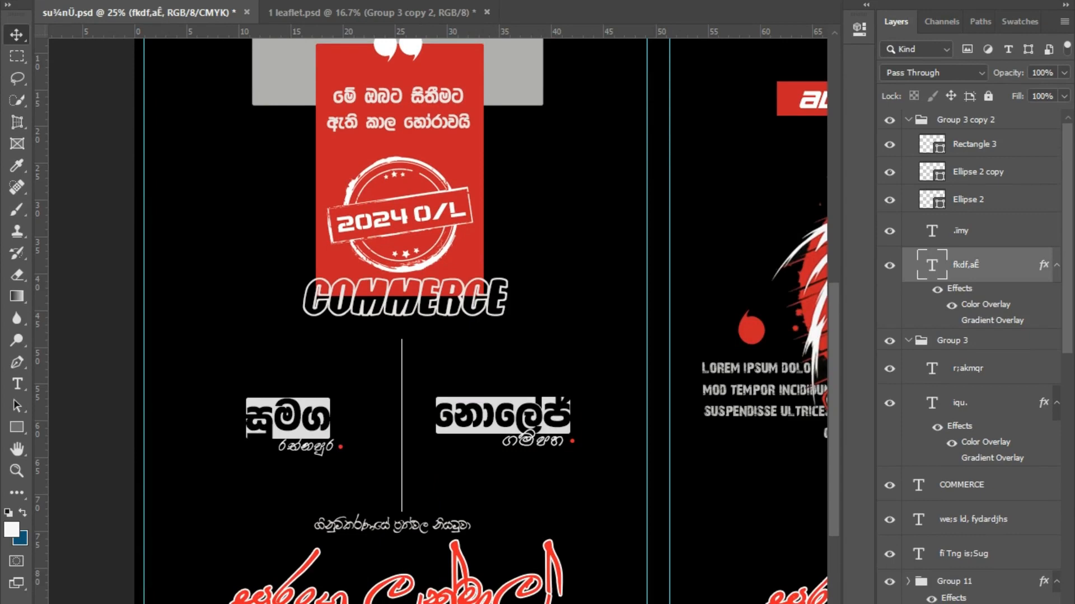
click(951, 340)
click(908, 341)
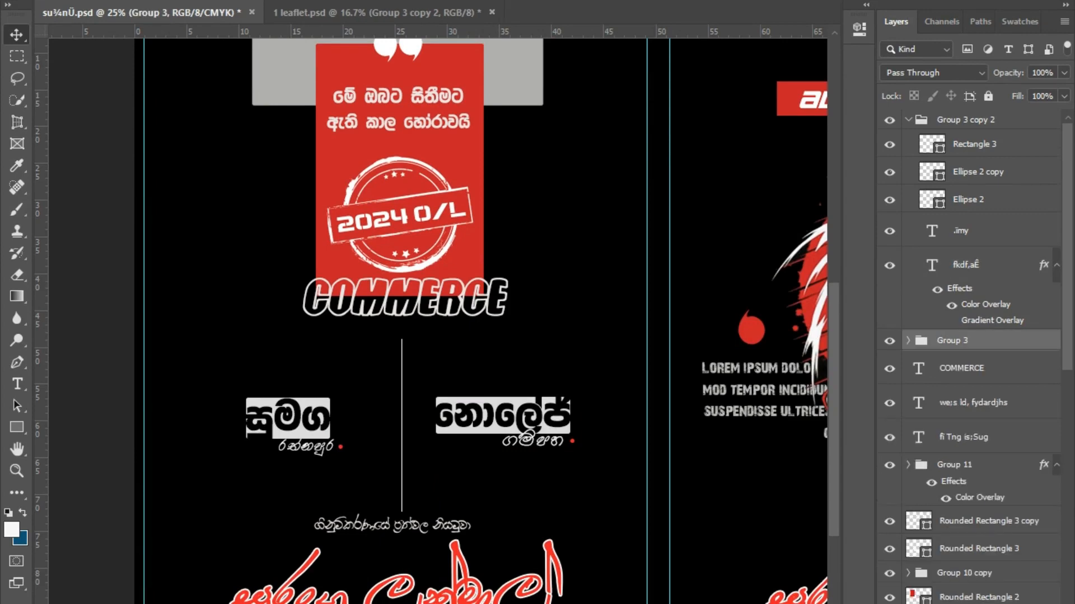
drag(985, 520, 924, 487)
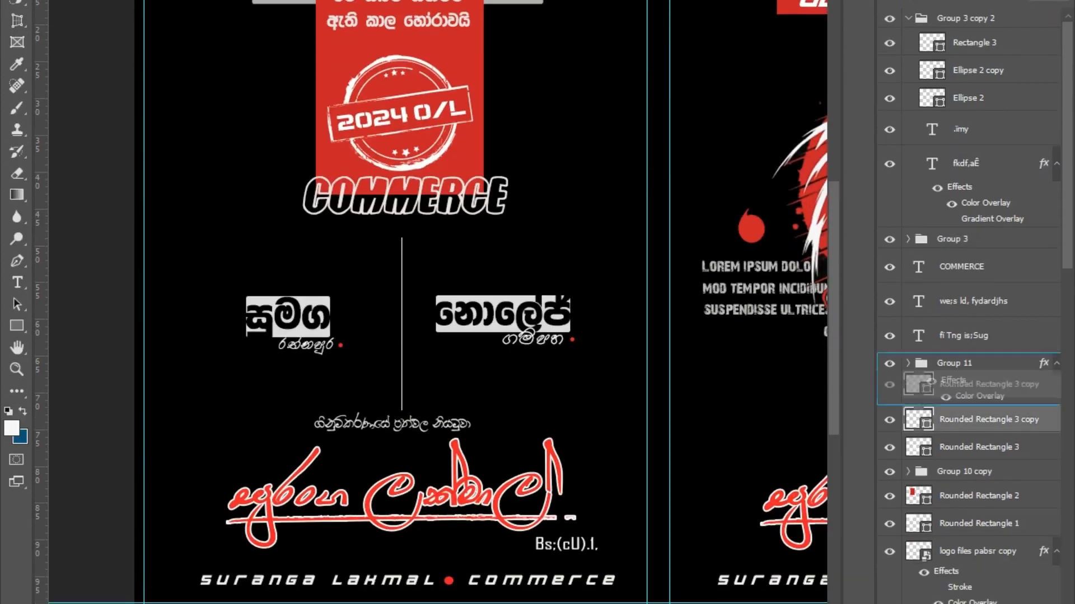
mouse_move(972, 384)
mouse_down()
mouse_move(971, 180)
mouse_move(971, 379)
mouse_up()
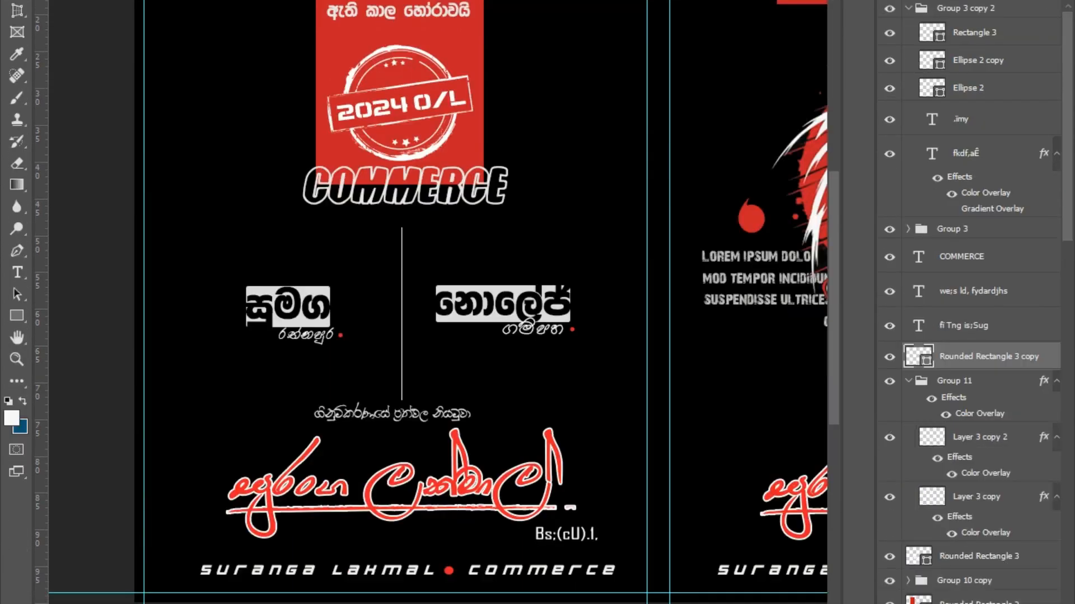
Move the Rounded Rectangle 3 layer to the bottom of Group 3 copy 2 and collapse the group.
click(979, 515)
drag(979, 429, 979, 223)
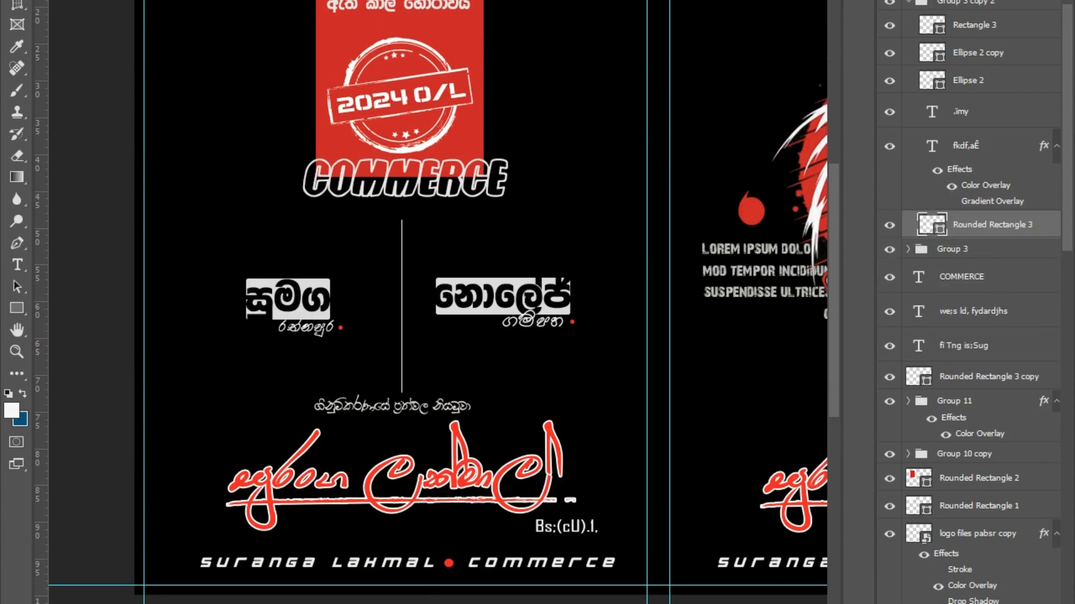
click(908, 1)
key(Down)
key(Up)
key(Up)
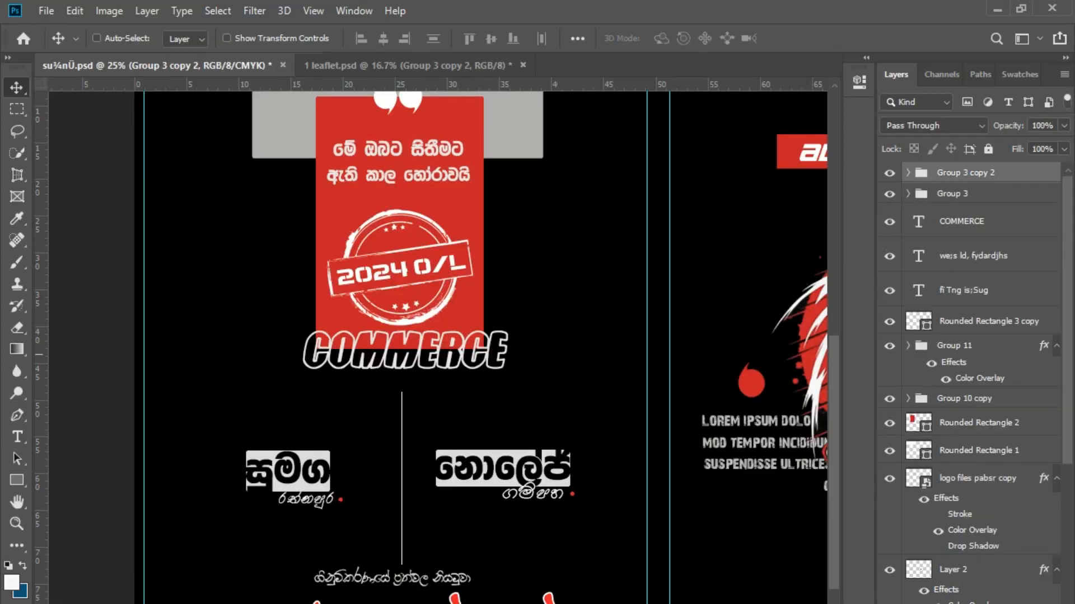
Move the white divider line's layer out of Group 3 copy 2 to just above it and collapse the group.
ctrl+click(401, 442)
key(ctrl+plus)
ctrl+click(364, 431)
scroll(977, 197, up, 1)
drag(976, 197, 977, 167)
key(ctrl+minus)
key(ctrl+minus)
click(966, 200)
click(908, 200)
key(ctrl+minus)
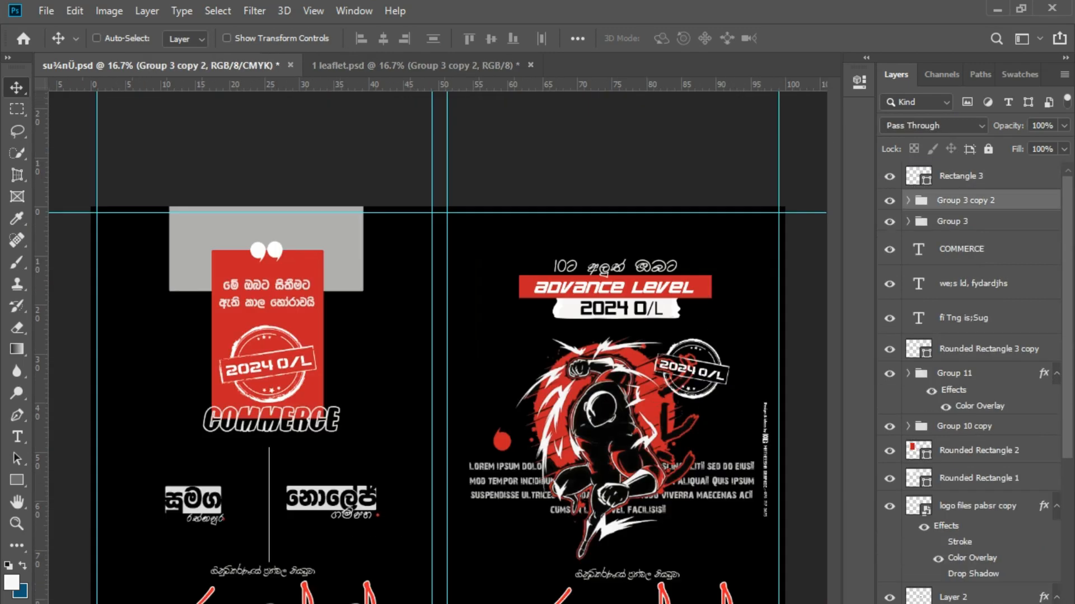
Nudge the නොලේජ් group left and up, and move the displaced red dot back beside the රත්නපුර text.
key(shift+Left)
key(shift+Up)
key(shift+Up)
click(952, 222)
click(889, 221)
scroll(177, 467, up, 3)
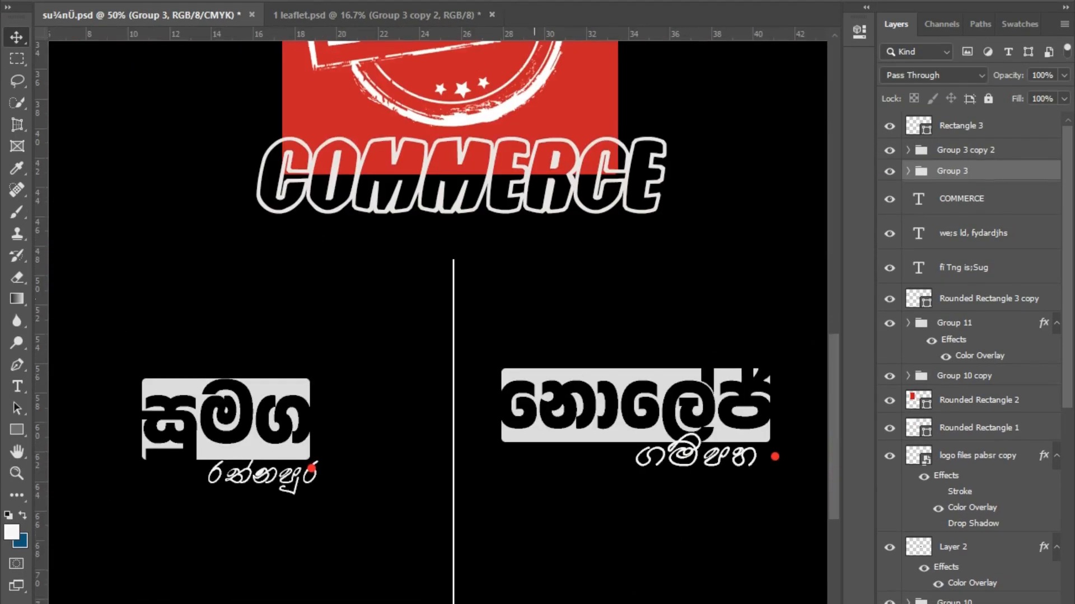
drag(313, 474, 329, 477)
Move the රත්නපුර dot's Ellipse 2 layer into Group 3 and bring the COMMERCE layer to the top of the stack.
drag(966, 202, 954, 370)
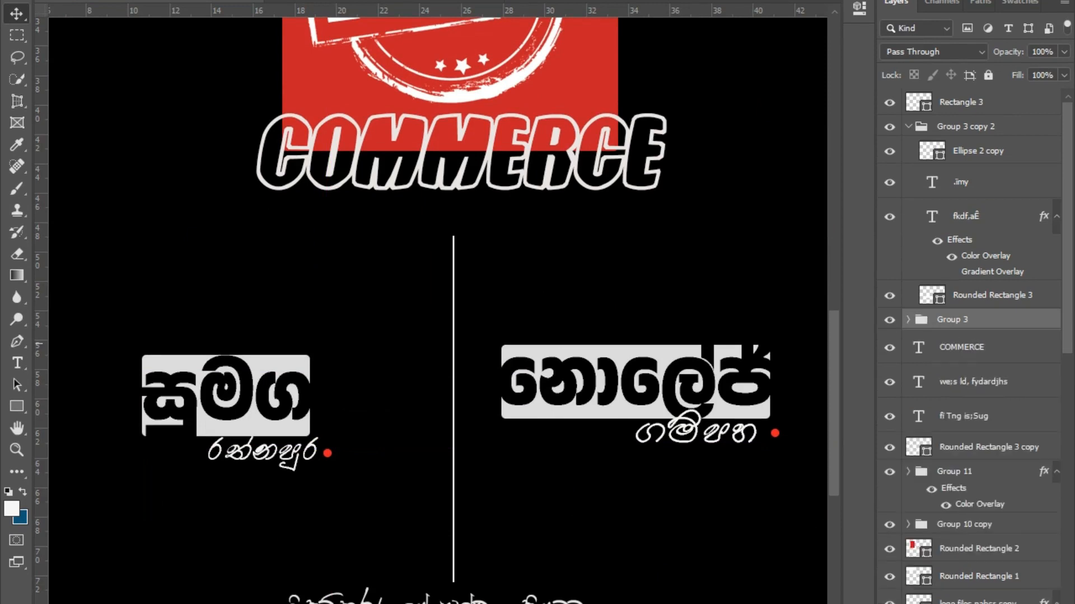
key(ctrl+z)
ctrl+click(327, 454)
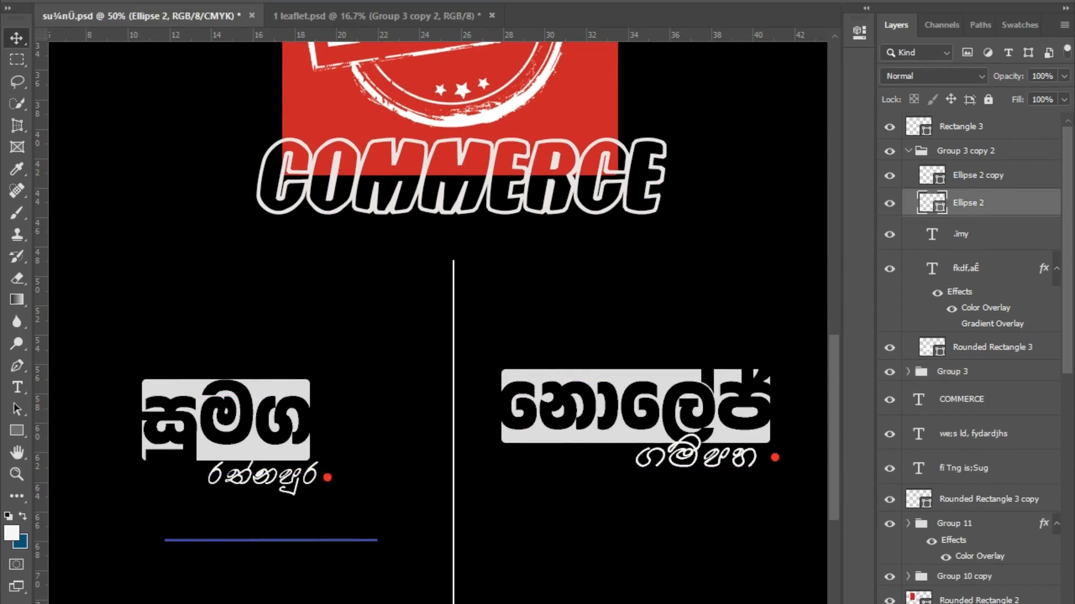
drag(968, 203, 951, 367)
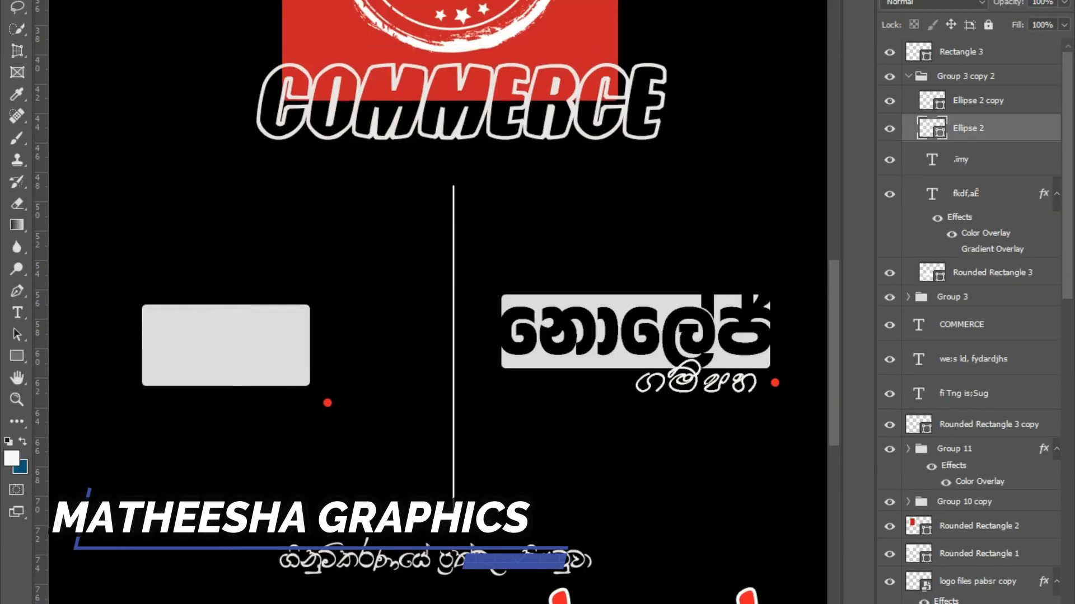
drag(967, 128, 961, 40)
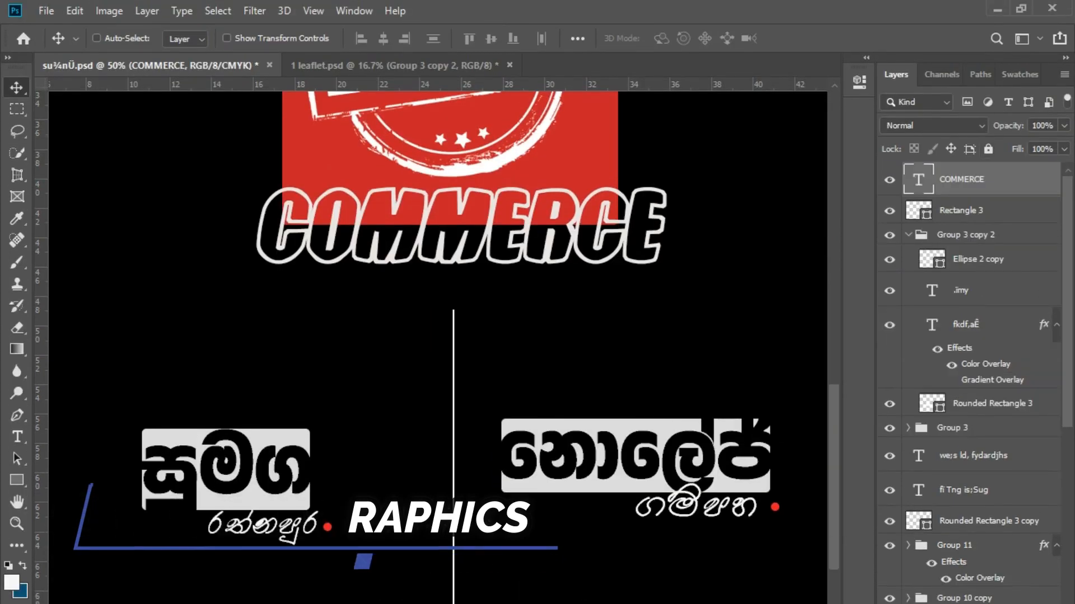
Select the සුමග name's text layer and move it to the top of Group 3.
click(908, 428)
click(908, 428)
click(889, 428)
click(889, 428)
ctrl+click(225, 465)
drag(960, 518, 960, 428)
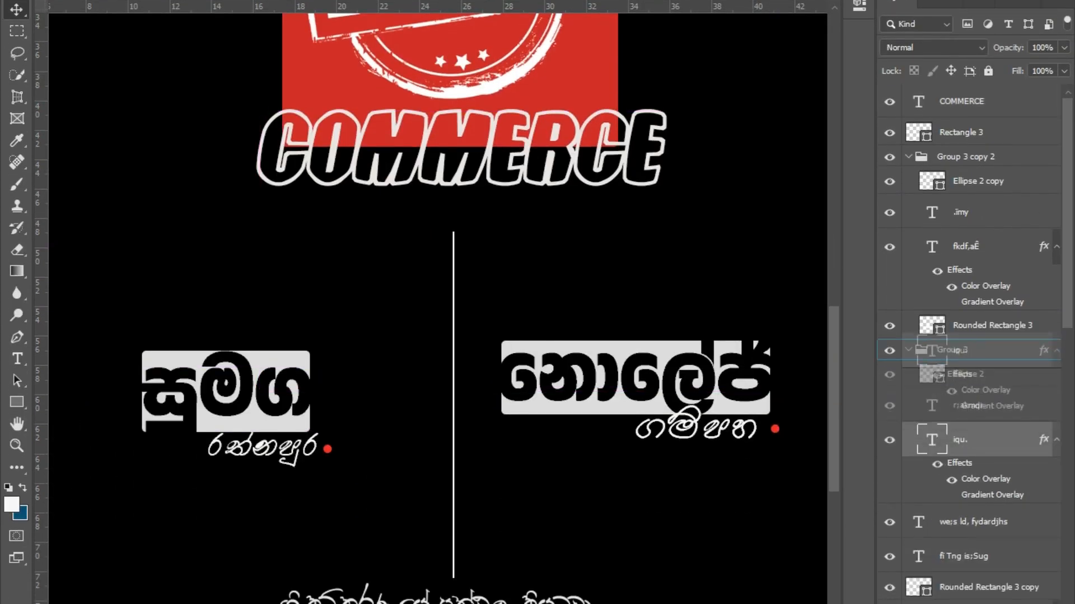
drag(952, 350, 952, 354)
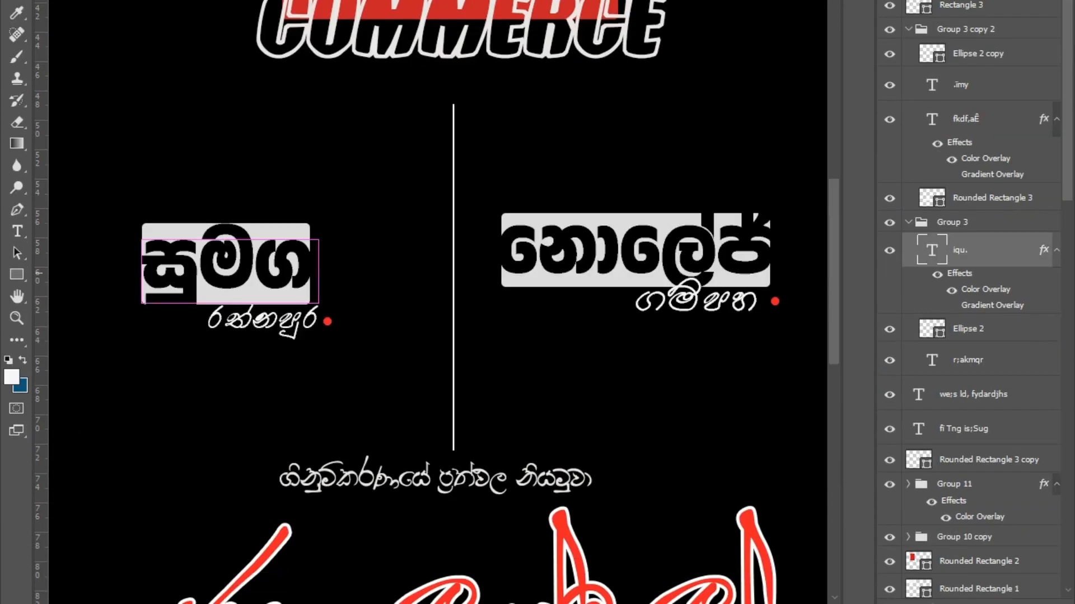
Move the Rounded Rectangle 3 copy layer into Group 3, send it below the සුමග text layer and collapse the group.
drag(961, 460, 961, 238)
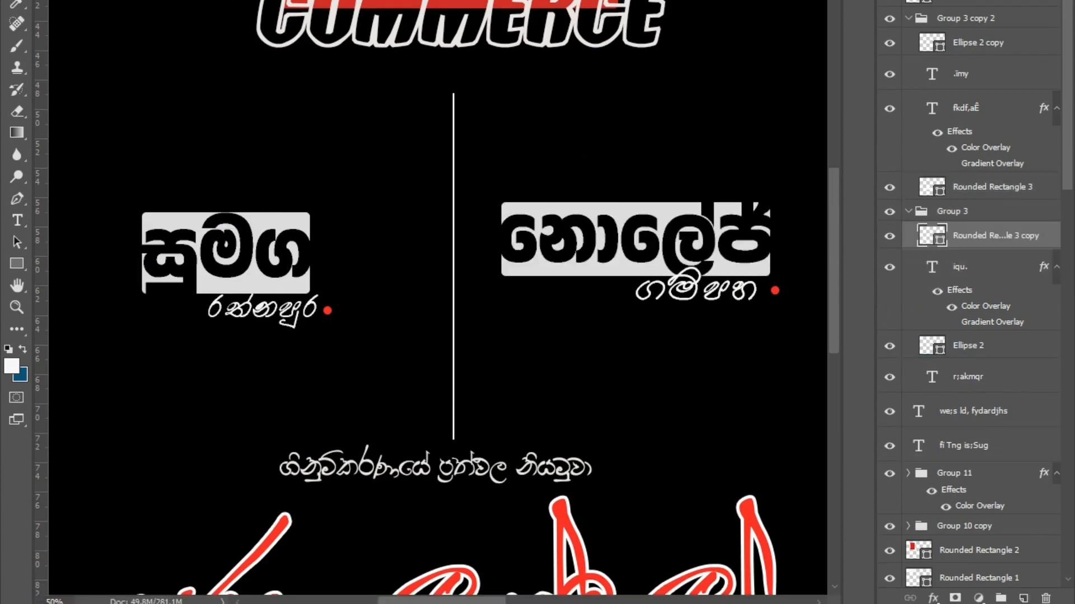
key(ctrl+bracketleft)
key(ctrl+bracketleft)
key(ctrl+minus)
click(908, 211)
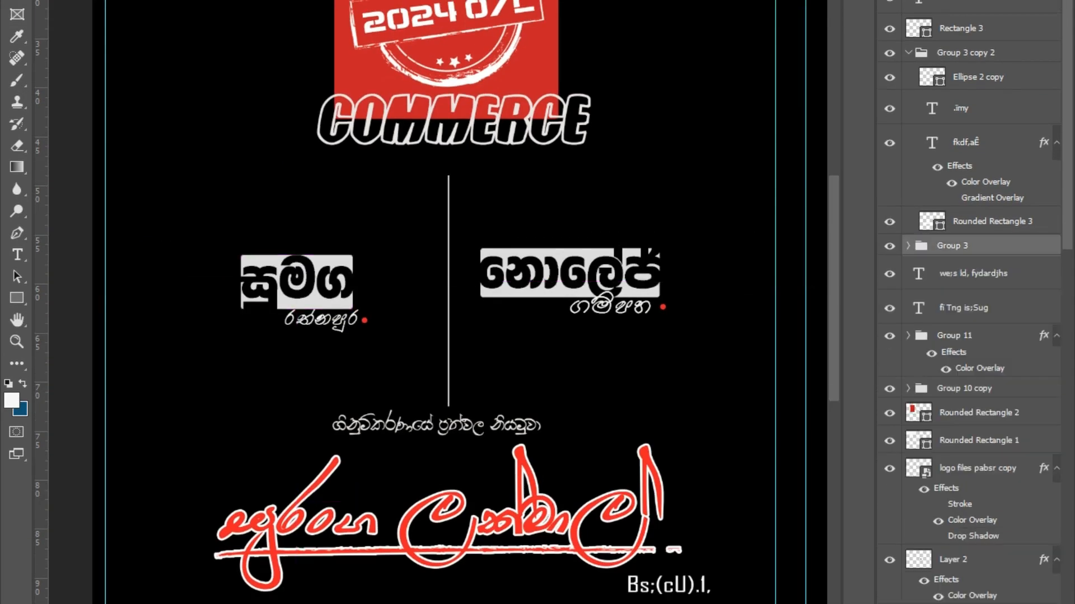
Nudge the සුමග group (Group 3) right towards the divider and slightly up.
key(shift+Right)
key(shift+Right)
key(shift+Right)
key(ctrl+minus)
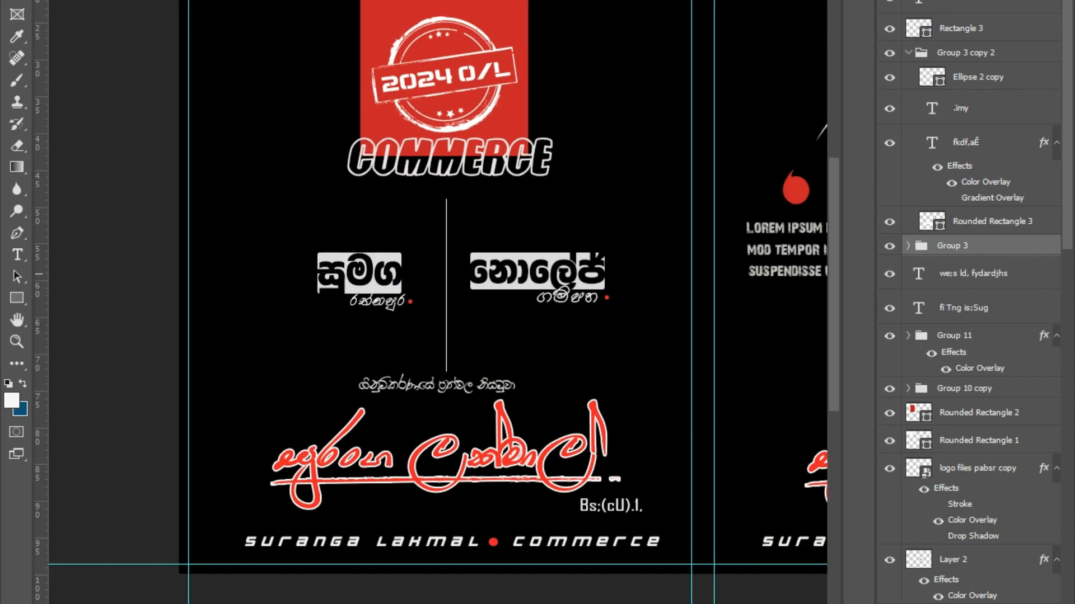
key(ctrl+minus)
key(shift+Up)
key(shift+Up)
key(shift+Up)
key(shift+Up)
Collapse Group 3 copy 2 and nudge the නොලේජ් group up and the සුමග group slightly left.
click(966, 52)
click(908, 53)
key(shift+Up)
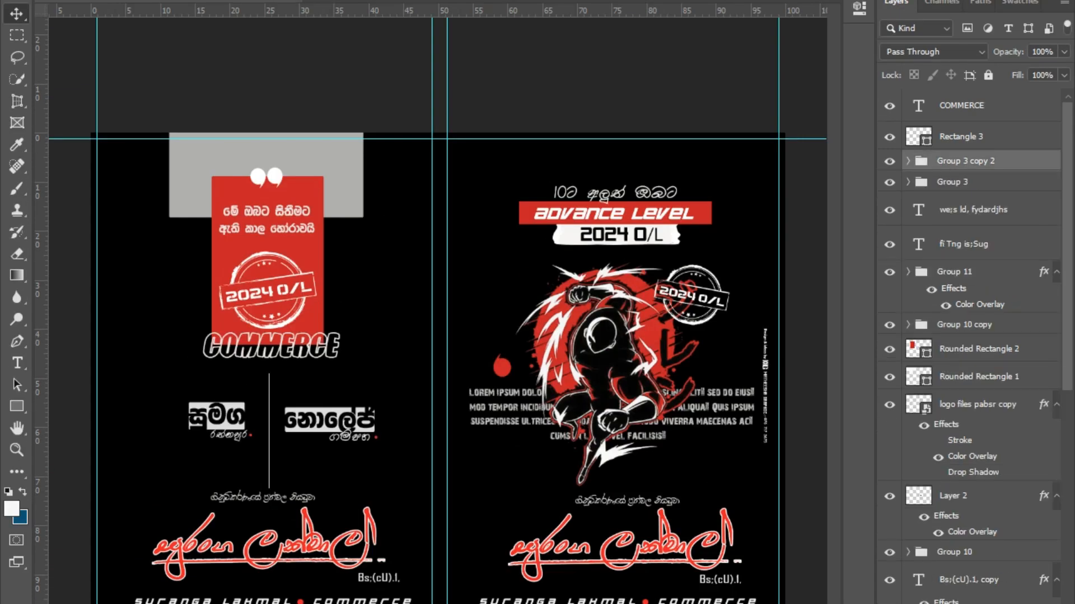
click(952, 182)
key(shift+Left)
click(965, 161)
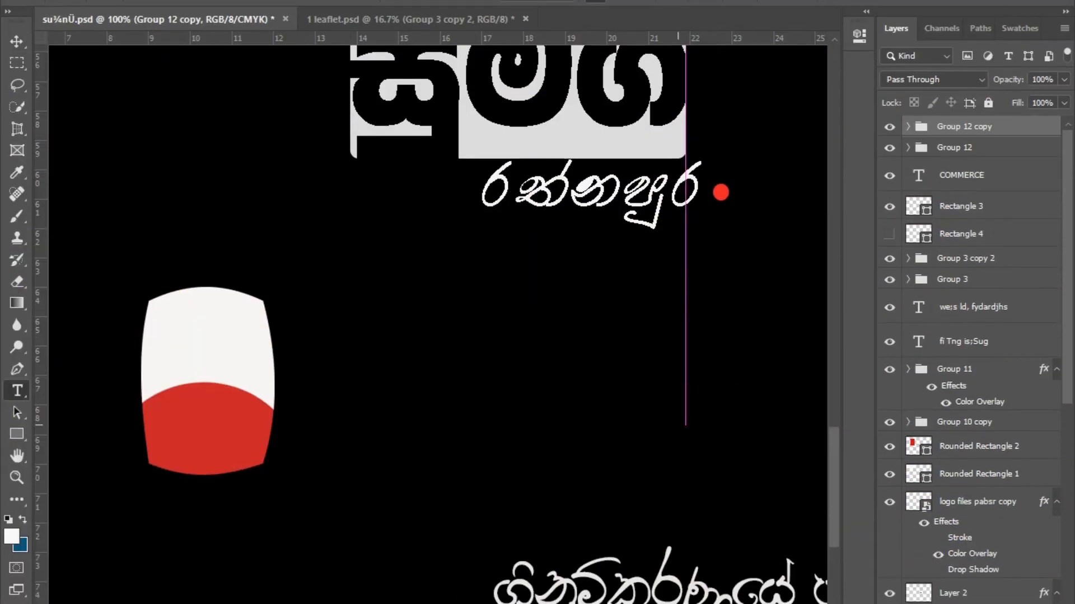
Add a 36 pt 4u-Basuru text box reading ජුලි beside the white and red badge and shrink its frame to the text.
drag(328, 310, 679, 425)
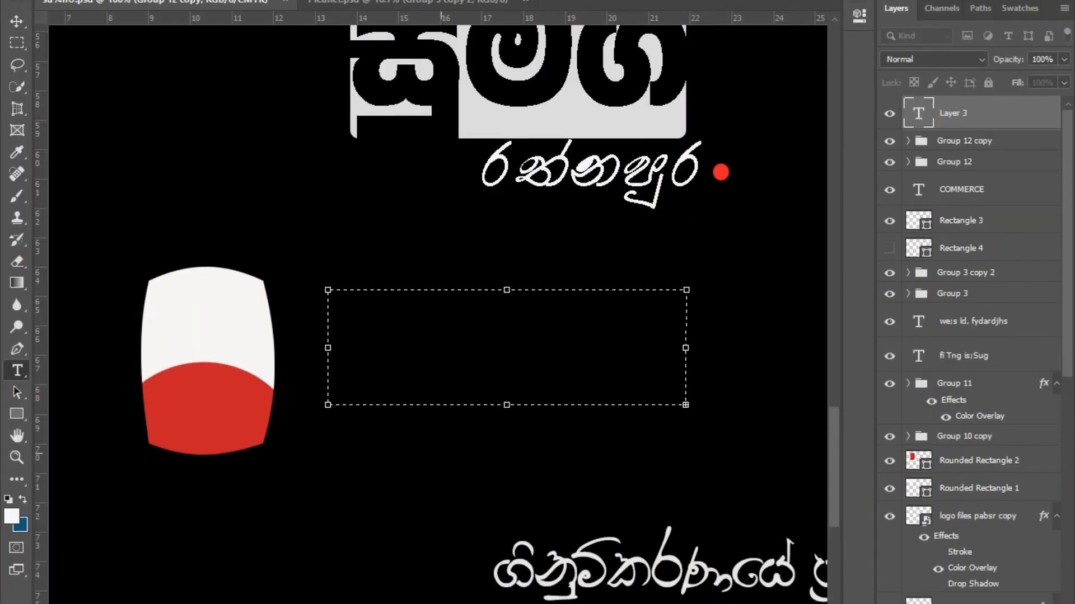
key(BackSpace)
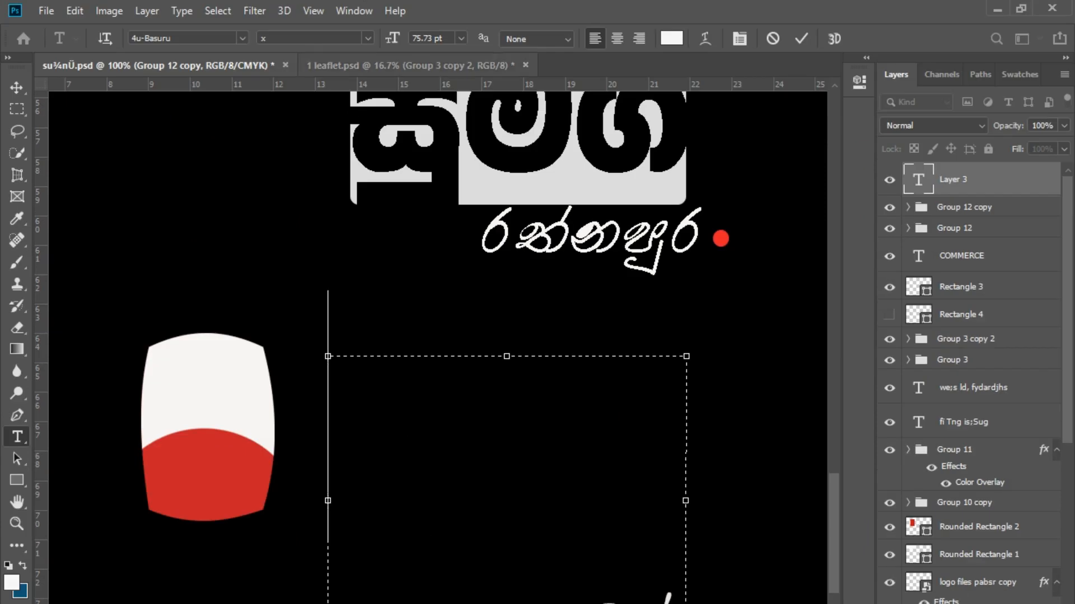
click(461, 33)
click(437, 214)
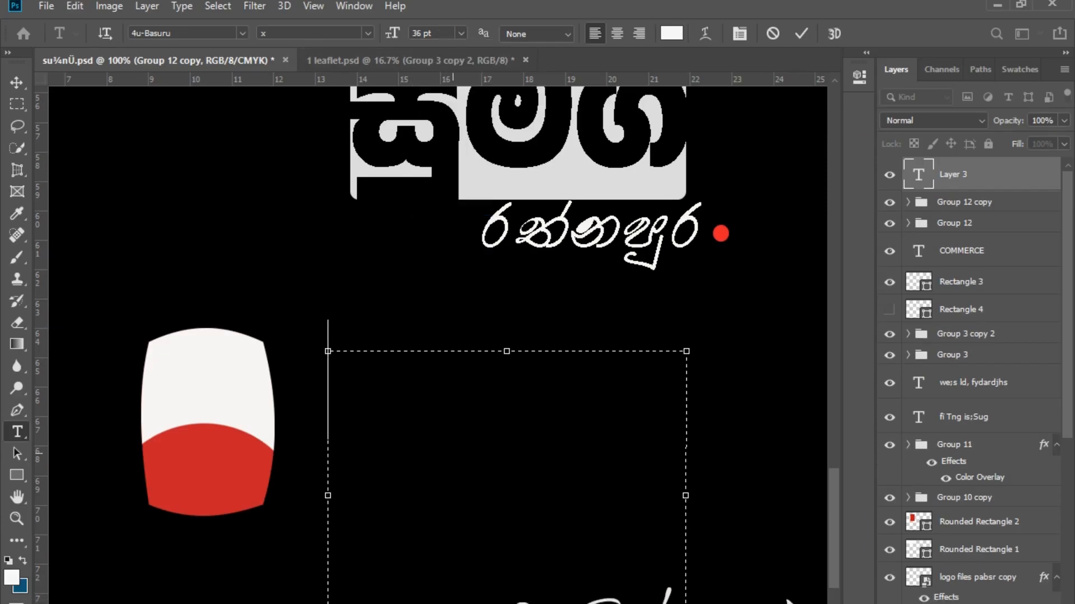
text(ta)
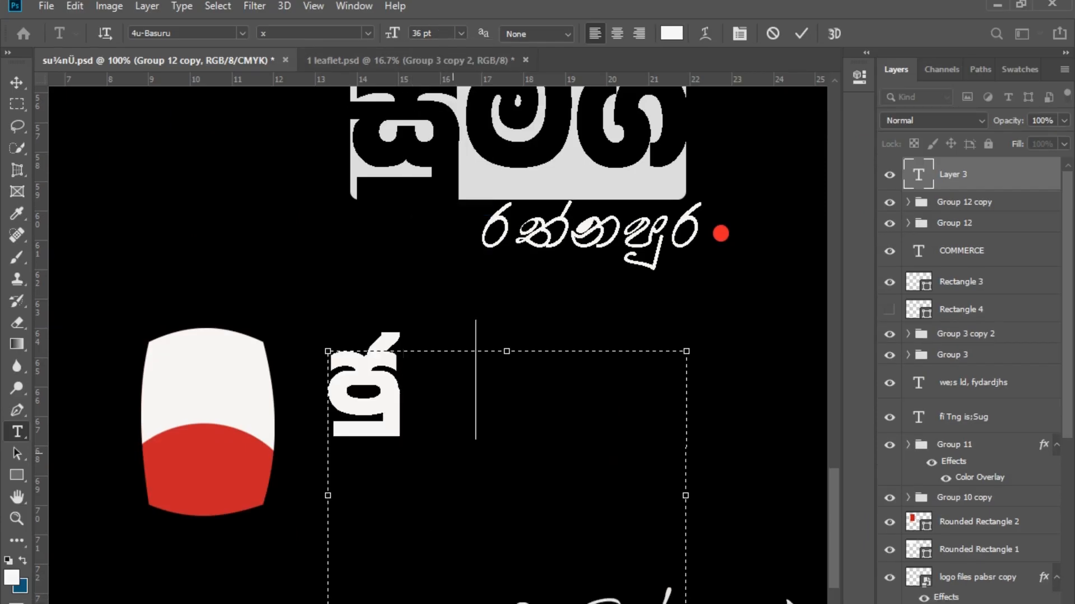
text(,s)
drag(696, 403, 492, 240)
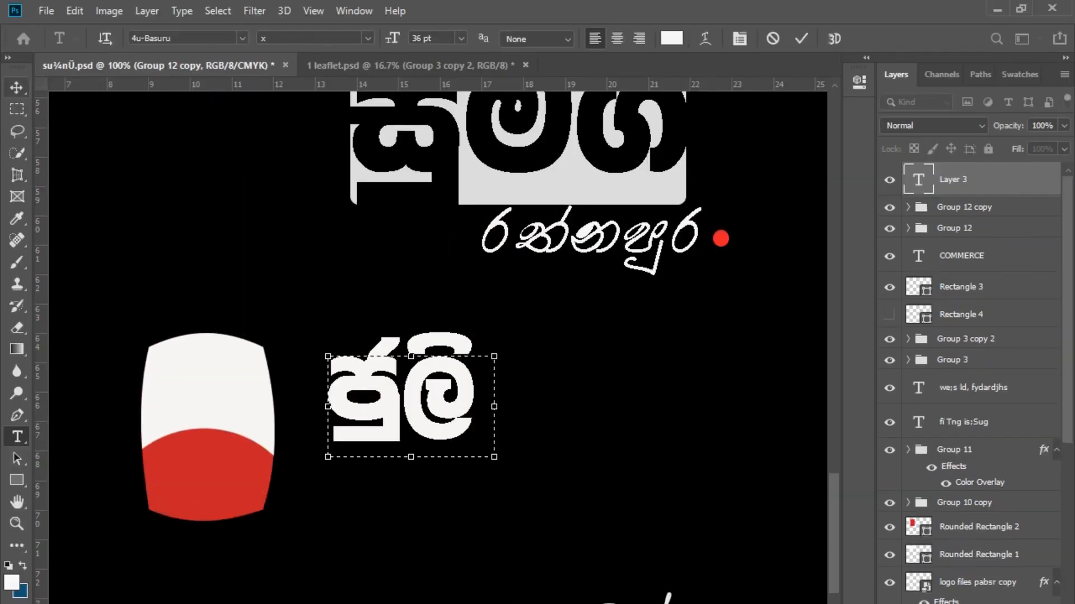
Scale the ජුලි text to about 53% and place it on the white part of the badge.
click(17, 88)
key(ctrl+t)
drag(327, 458, 404, 396)
drag(462, 373, 237, 399)
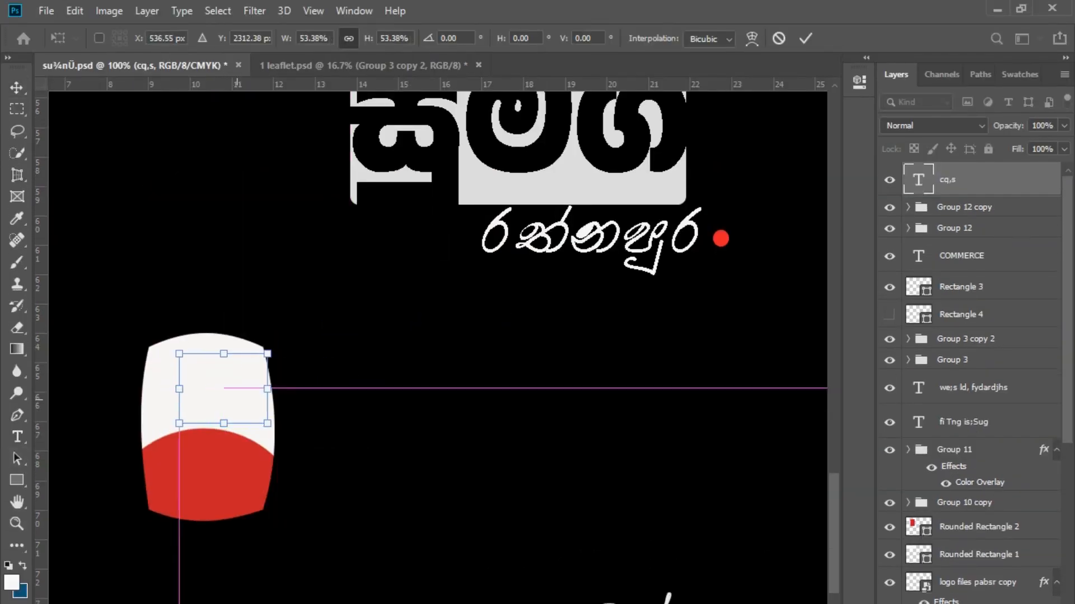
key(Return)
Recolour the ජුලි text to black (000000).
click(215, 391)
key(ctrl+a)
click(668, 40)
click(816, 334)
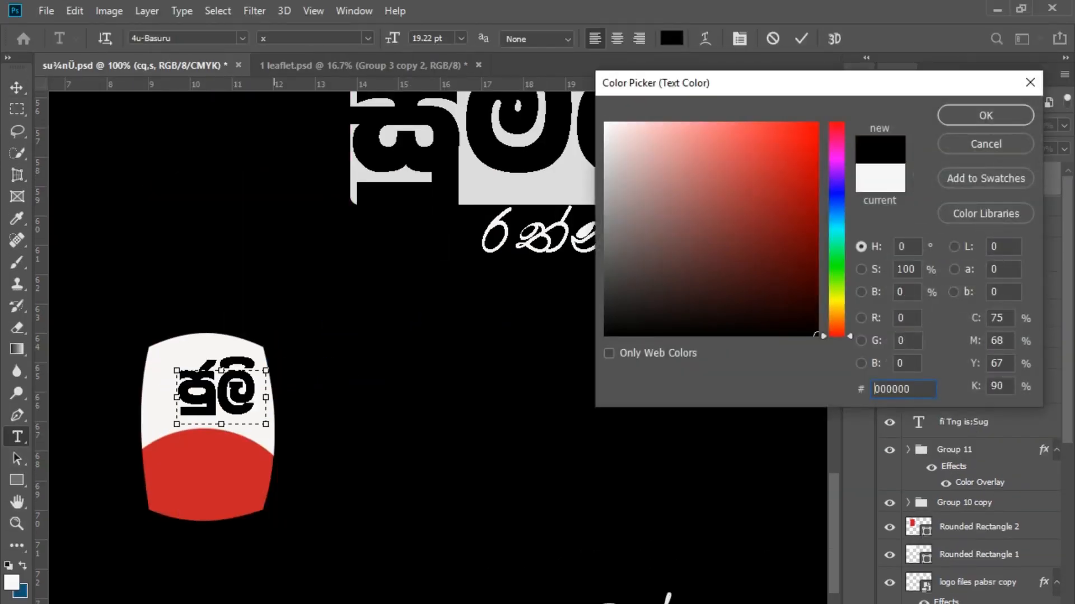
click(985, 116)
Centre the ජුලි text on the badge's white area and enlarge it slightly.
click(17, 88)
key(Left)
key(Left)
key(Left)
drag(405, 350, 401, 350)
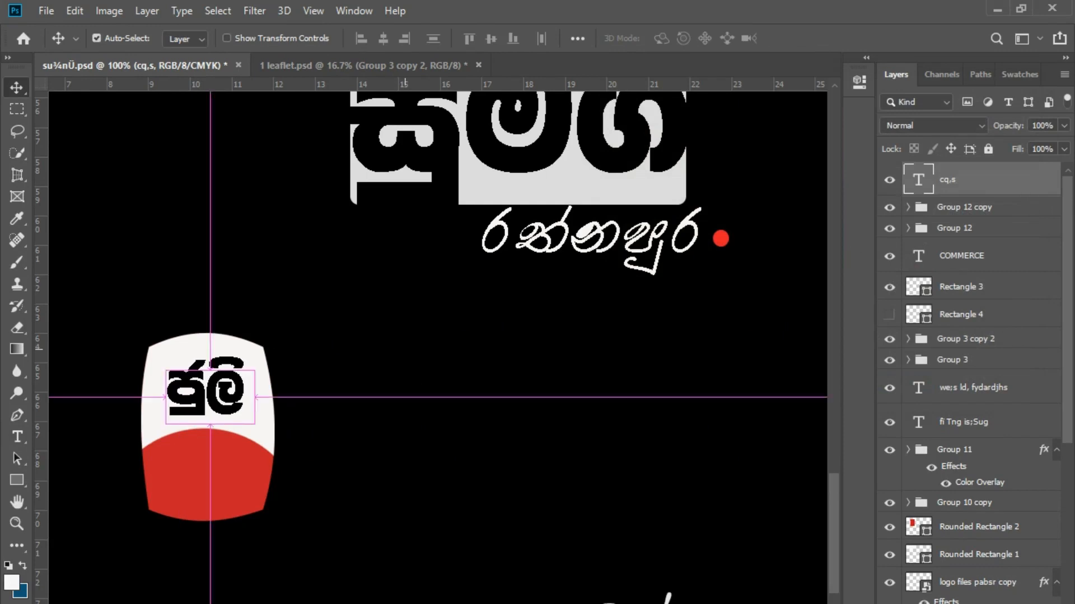
key(ctrl+t)
drag(255, 353, 262, 343)
key(Return)
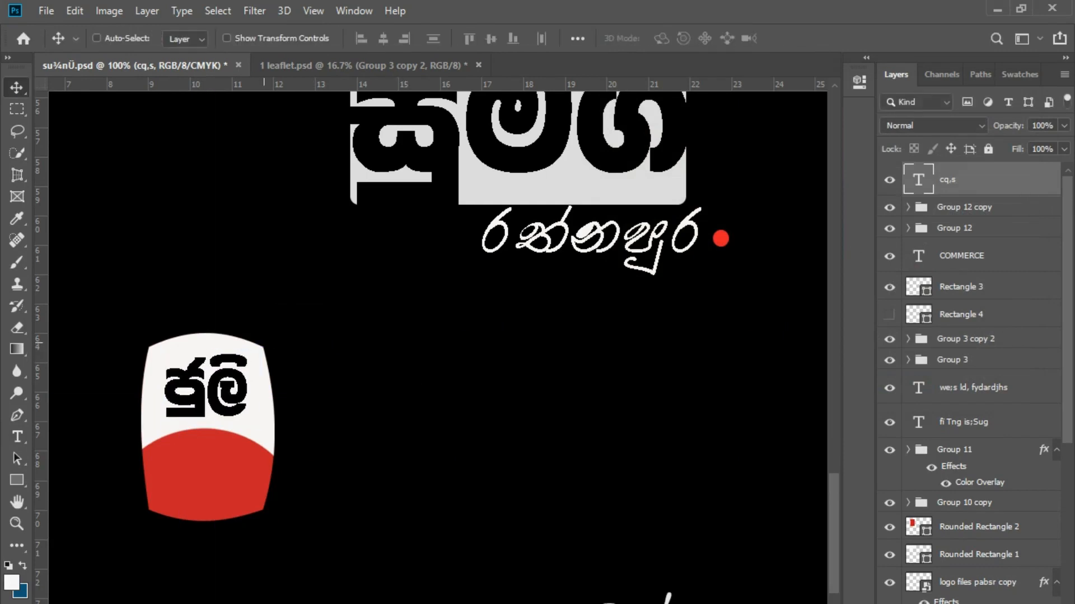
key(ctrl+t)
key(Return)
Duplicate the ජුලි text onto the badge's red area and replace the copy's text with 18.
key(ctrl+j)
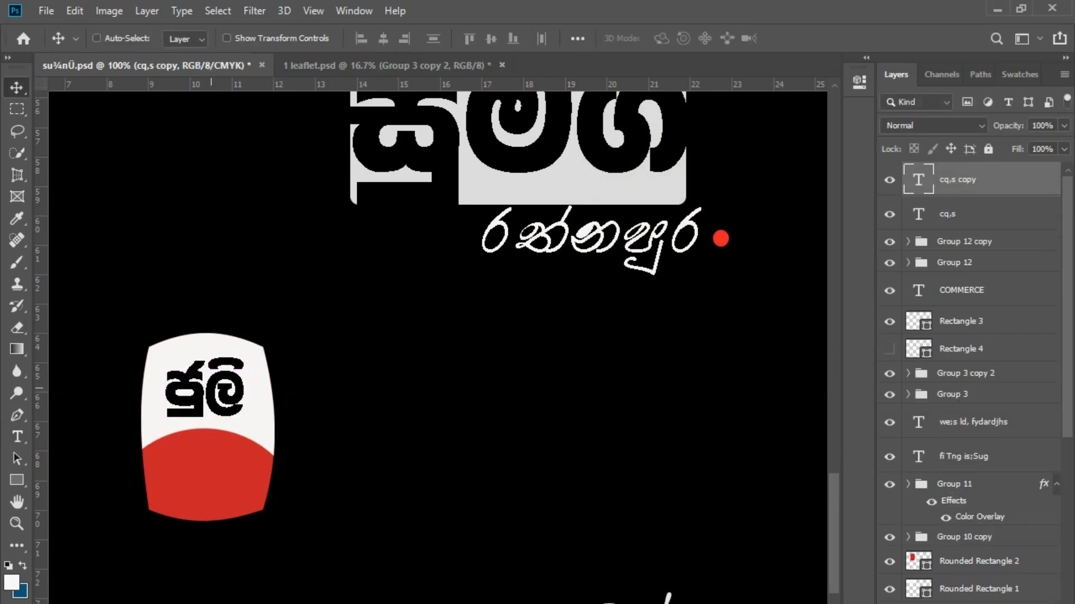
drag(213, 386, 212, 470)
drag(242, 418, 119, 427)
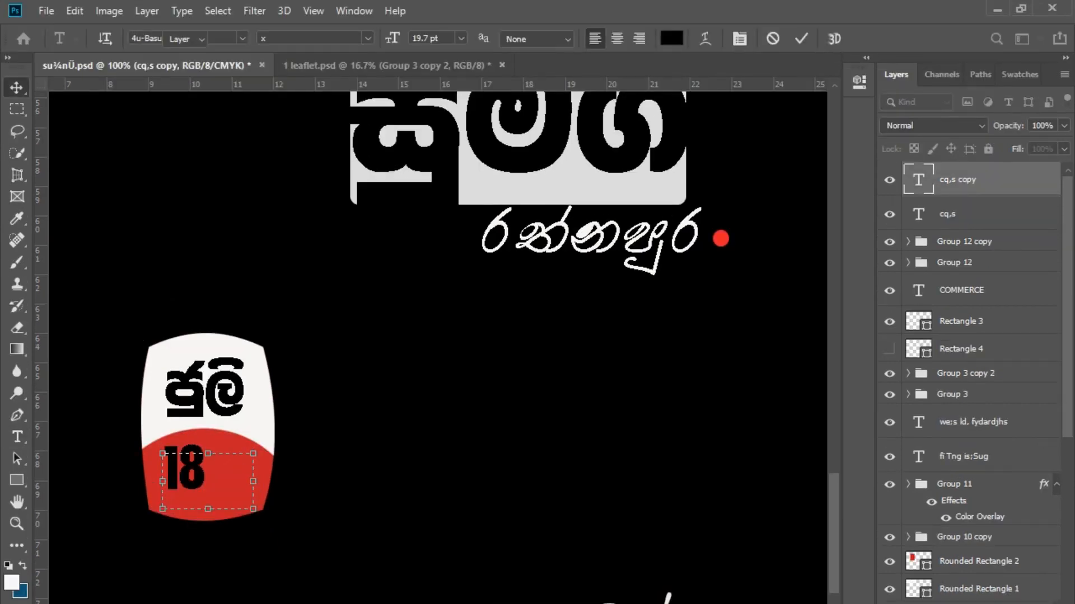
key(ctrl+Return)
Scale the 18 to about 117%, centre it on the red area and recolour it white.
key(ctrl+t)
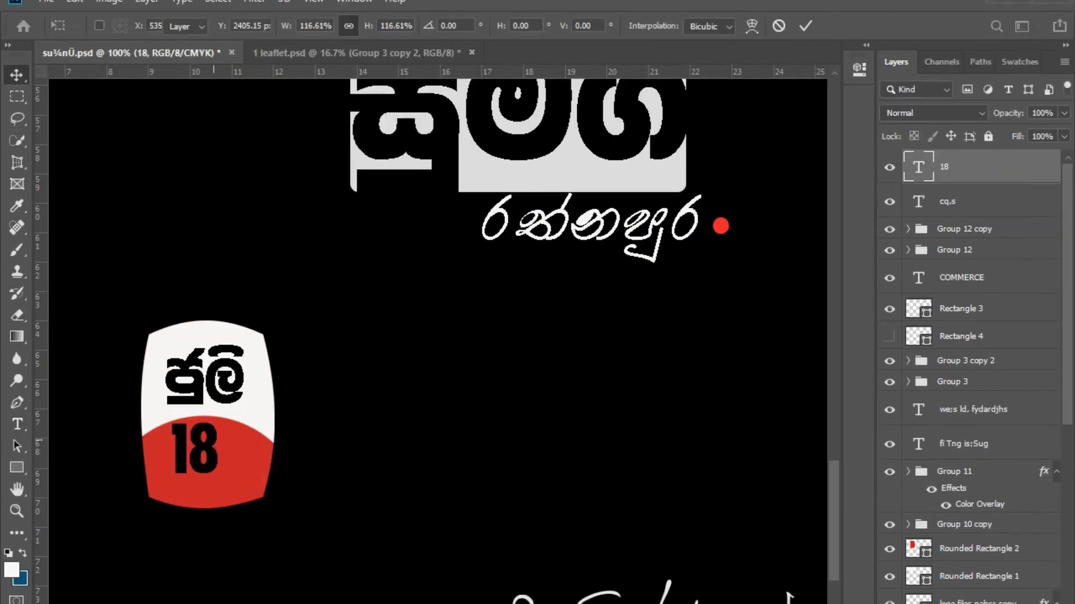
drag(192, 454, 205, 462)
key(Return)
double_click(918, 167)
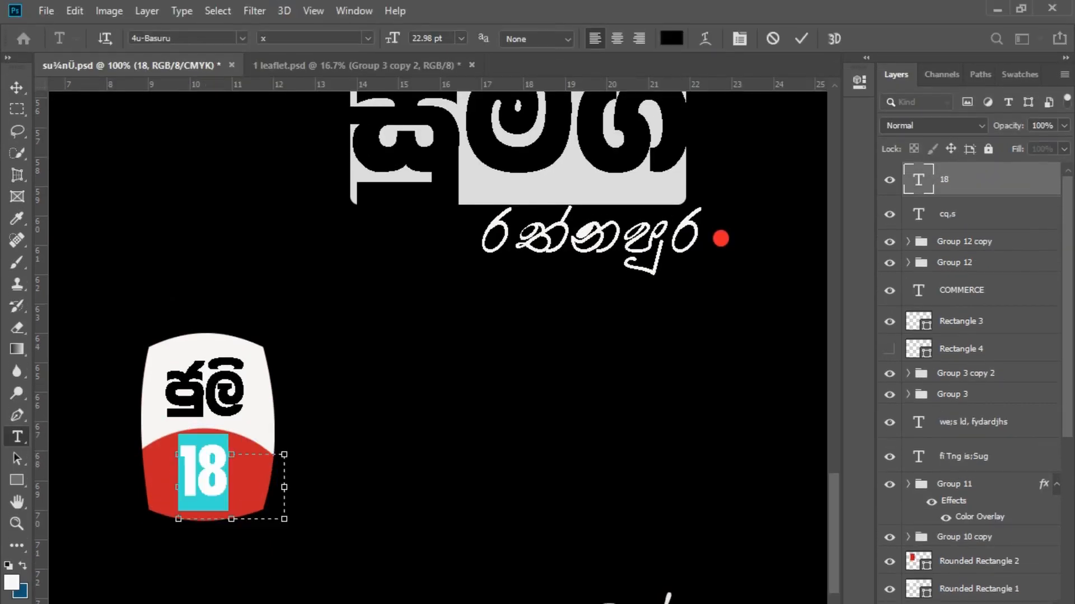
click(672, 26)
click(606, 111)
key(Return)
key(ctrl+Return)
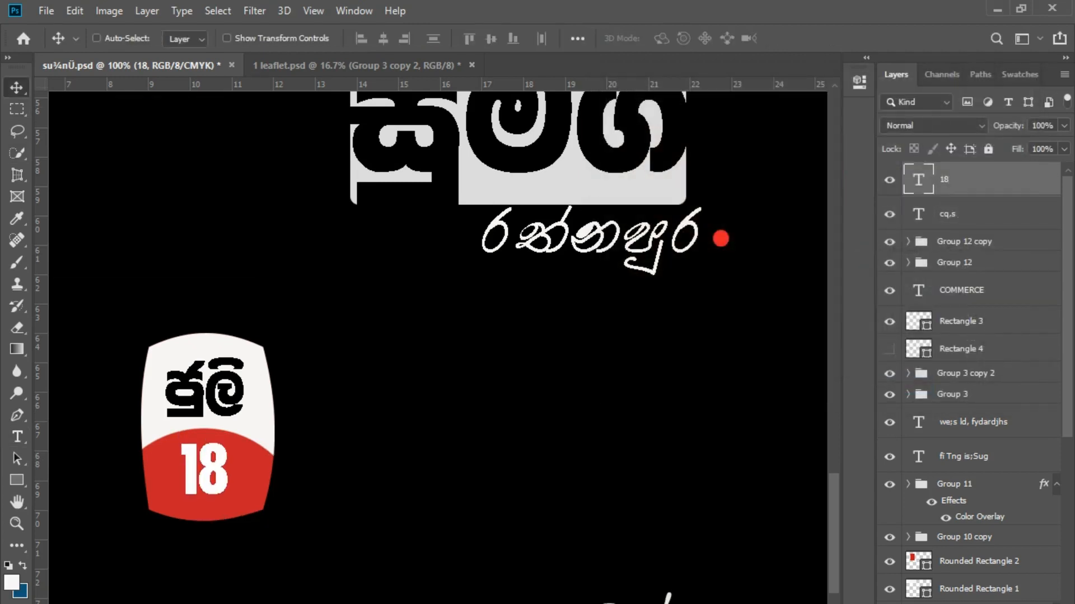
Select the ජුලි and 18 text layers together and copy them onto the badge under නොලේජ්.
key(ctrl+minus)
ctrl+click(947, 214)
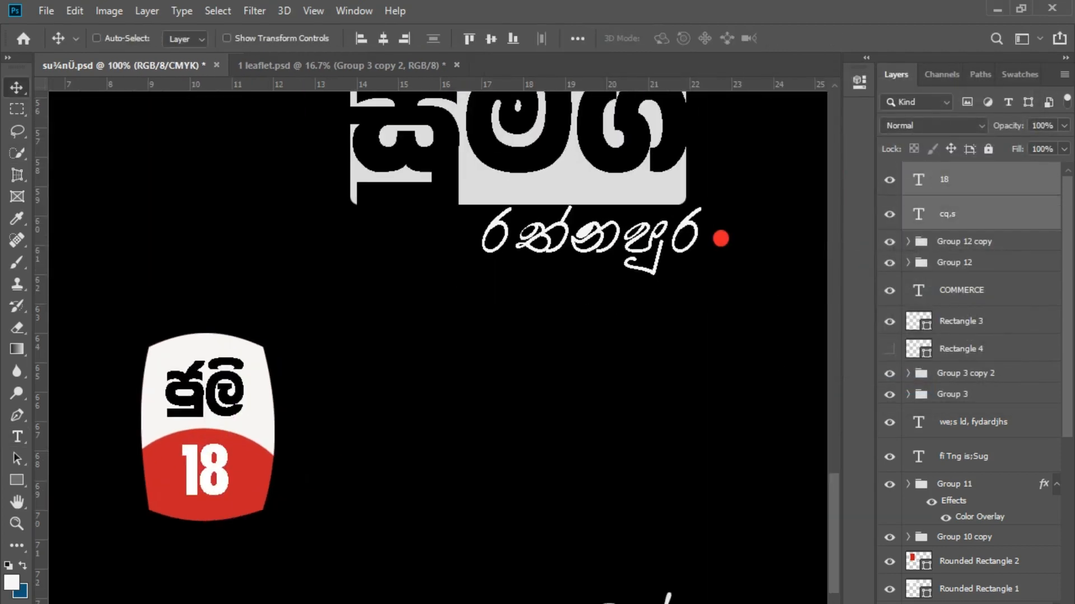
drag(224, 391, 659, 401)
drag(774, 339, 281, 329)
drag(160, 414, 501, 398)
mouse_move(360, 362)
mouse_down()
mouse_move(720, 325)
mouse_move(744, 336)
mouse_move(341, 352)
mouse_up()
Change the date on the නොලේජ් badge to 17.
key(t)
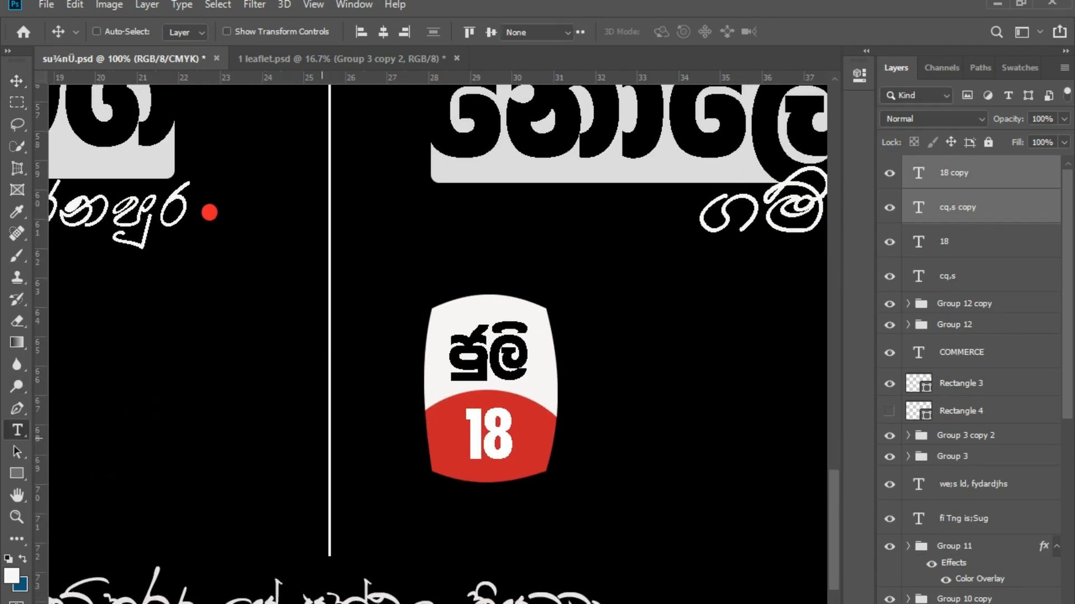
click(511, 443)
text(7)
click(16, 81)
Add a 36 pt text box in the apex-a.pura-017 font beside the 18 badge reading උදේ 8 සිට 11 දක්වා.
drag(190, 324, 564, 327)
click(18, 430)
drag(163, 354, 627, 459)
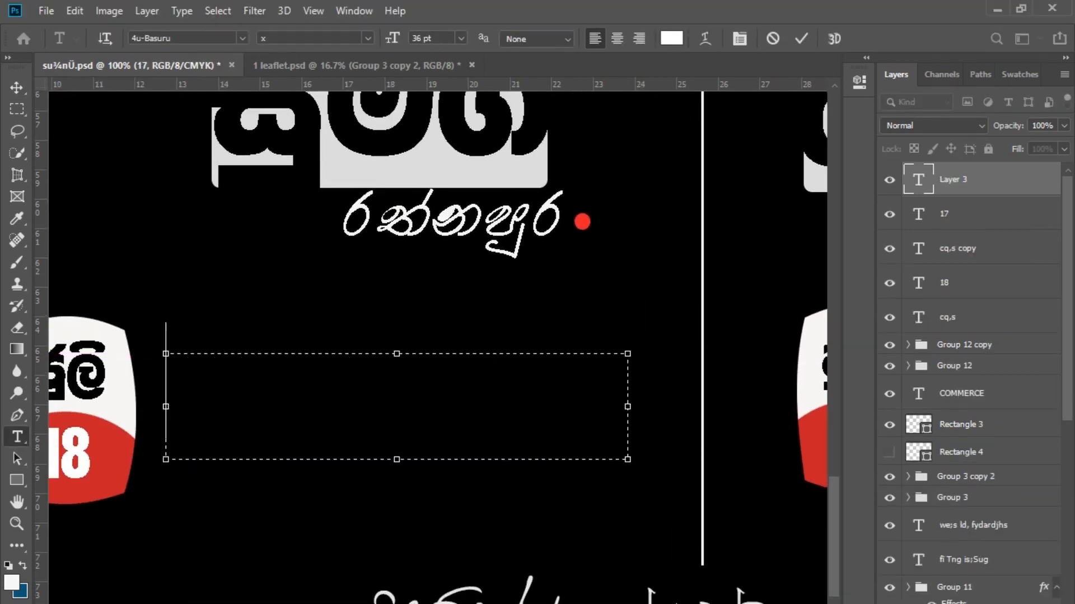
click(242, 37)
click(207, 126)
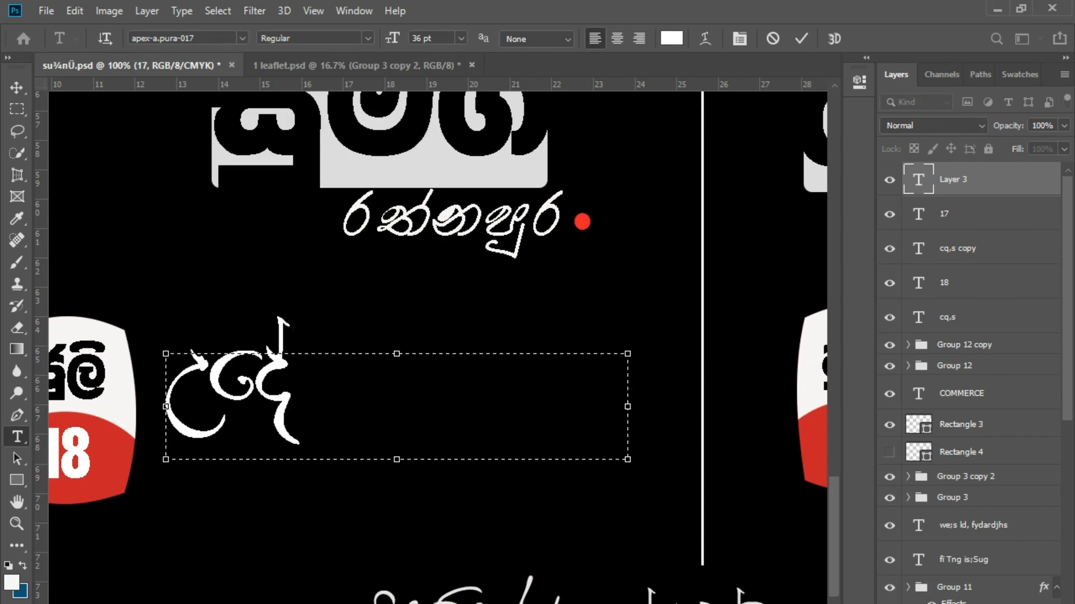
text(Wfoa 8 )
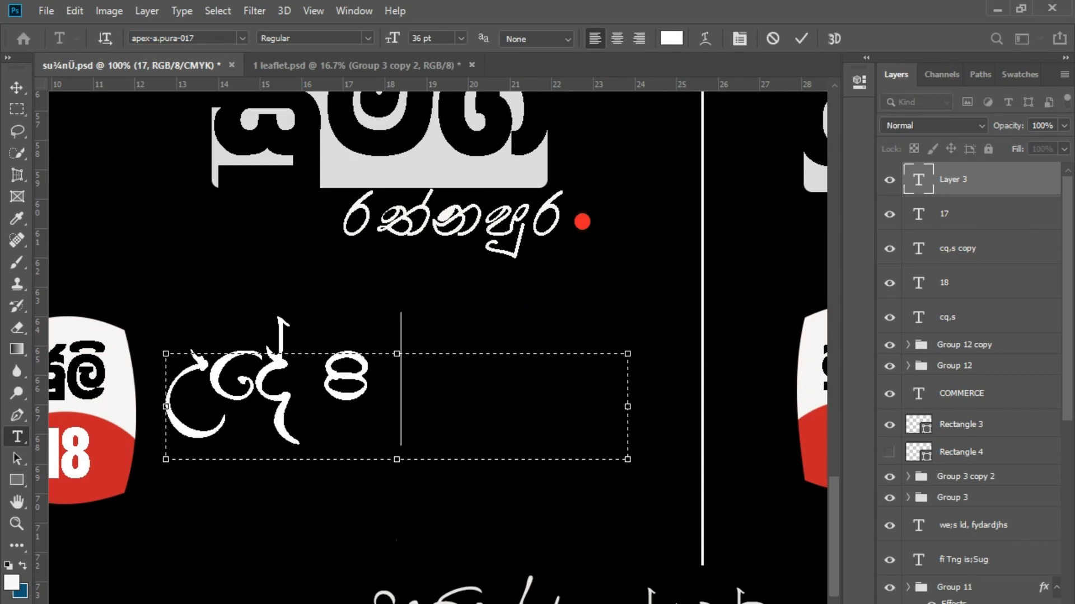
text(isg 11)
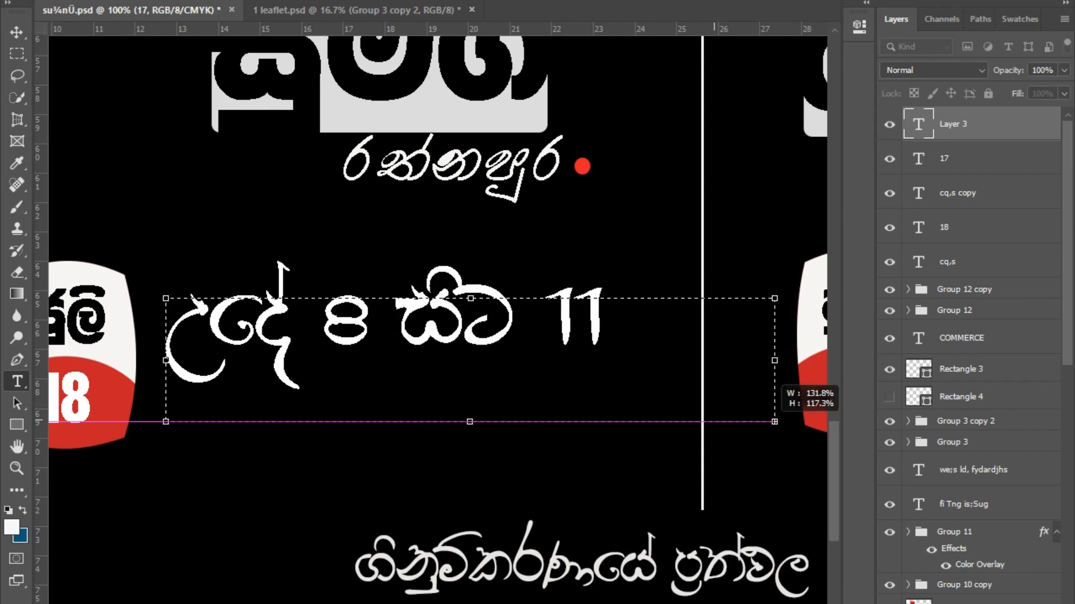
Fit the text frame to the උදේ 8 සිට 11 දක්වා line and scale it to about 53%.
drag(774, 422, 620, 364)
key(ctrl+t)
key(ctrl+t)
click(17, 32)
key(ctrl+t)
drag(620, 419, 432, 382)
drag(431, 382, 523, 372)
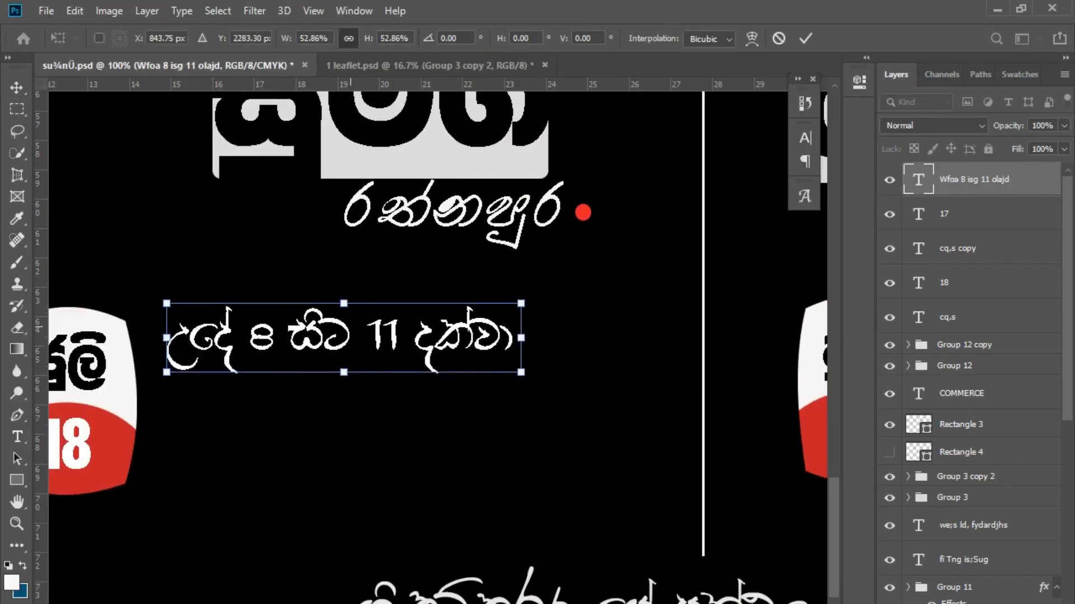
Position the time text beside the 18 badge and copy it beside the 17 badge.
drag(426, 321, 433, 382)
key(ctrl+minus)
key(ctrl+minus)
key(Return)
scroll(436, 336, right, 3)
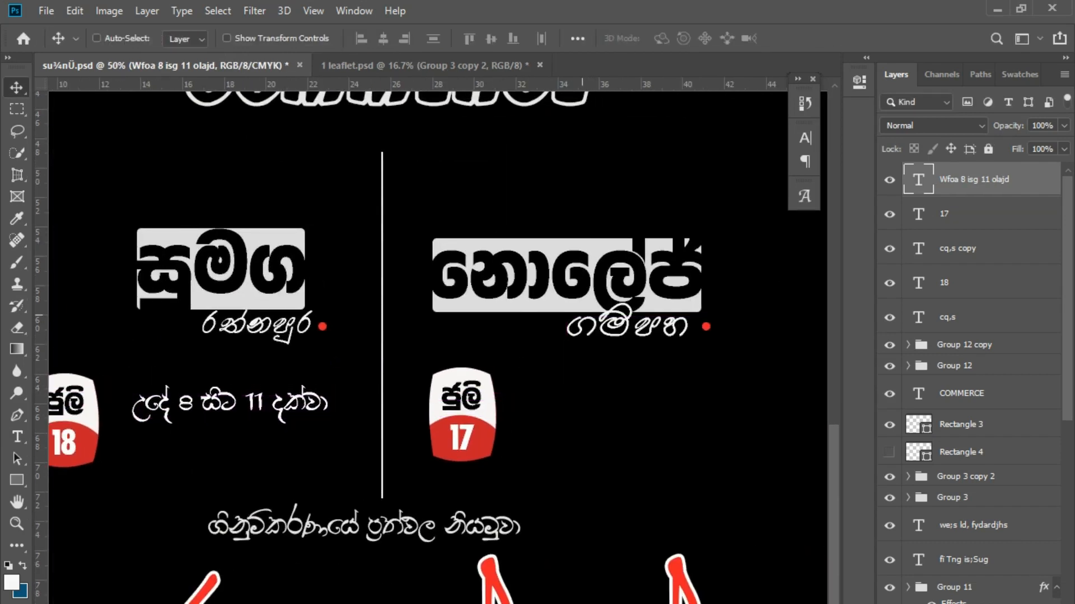
drag(262, 401, 637, 394)
key(ctrl+minus)
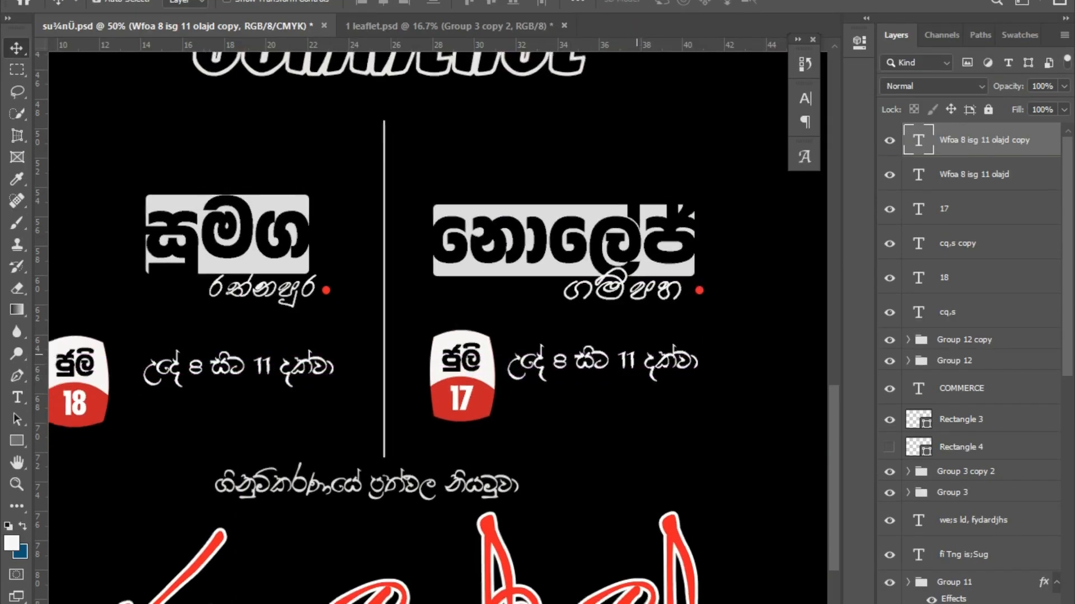
Change 10ට to 12ට in the line above the ADVANCE LEVEL banner on the right-hand page.
drag(635, 335, 181, 401)
drag(181, 191, 93, 211)
key(t)
click(455, 148)
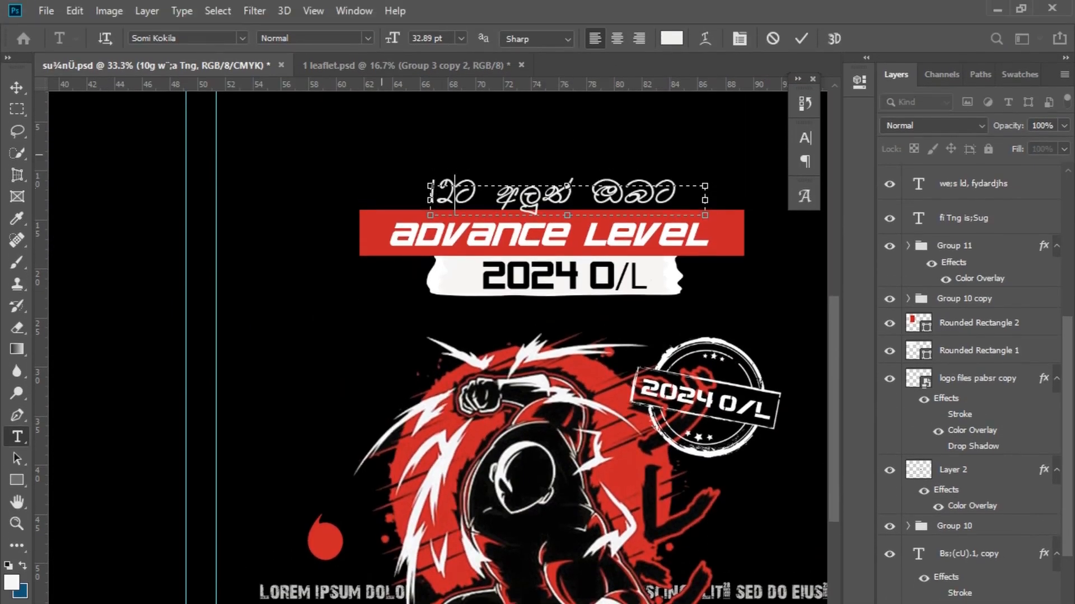
Change the 2024 O/L text under the ADVANCE LEVEL banner to 2024 A/L.
drag(187, 286, 211, 225)
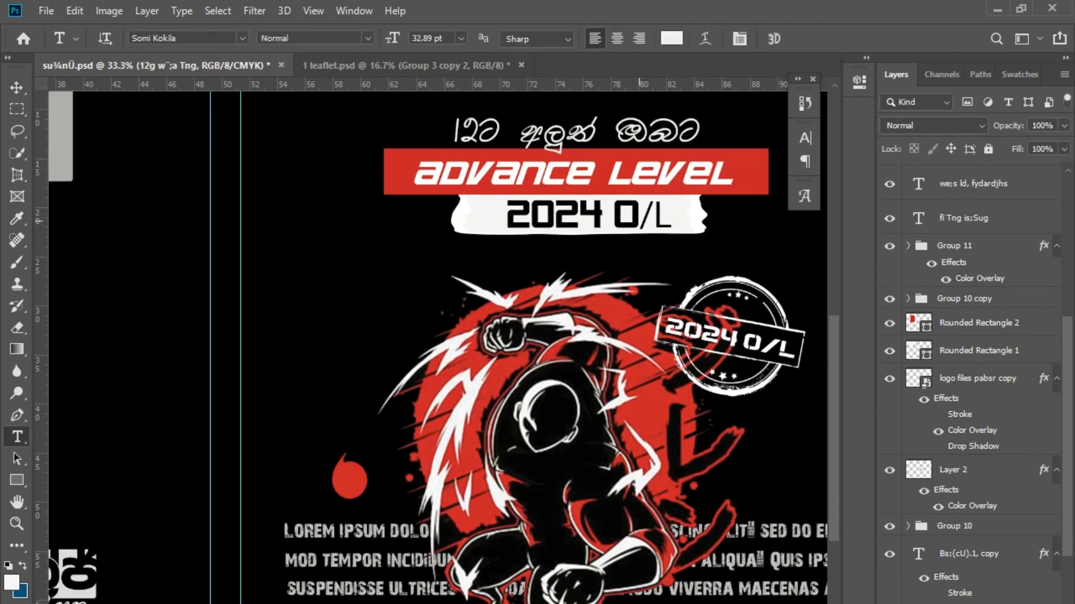
click(672, 215)
key(Left)
key(Left)
key(BackSpace)
key(ctrl+Return)
key(v)
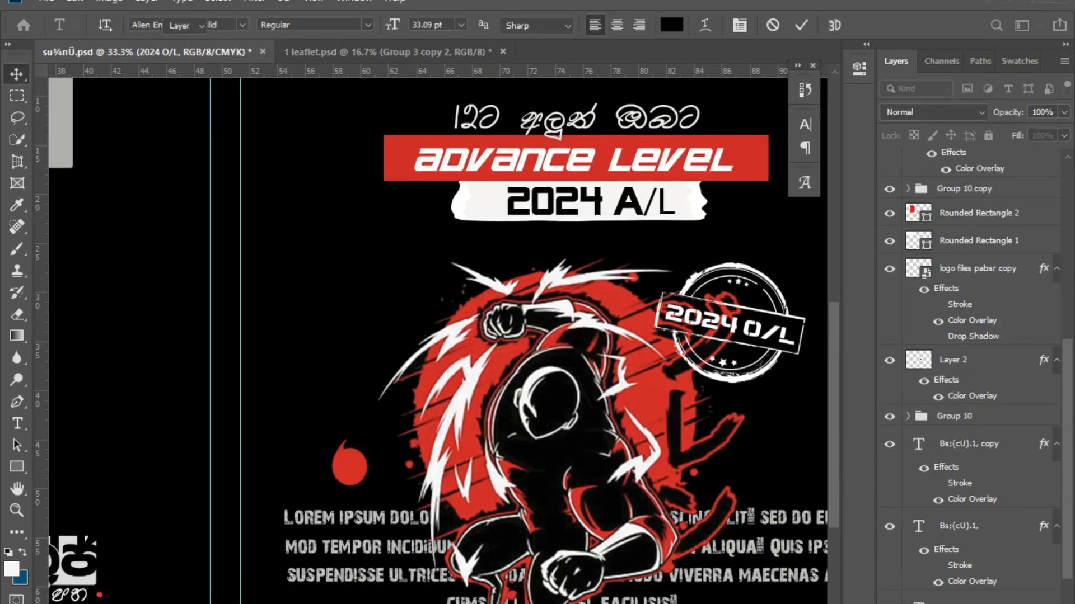
Nudge the time text beside the 17 badge up and enlarge it slightly.
drag(336, 518, 490, 76)
drag(109, 386, 461, 542)
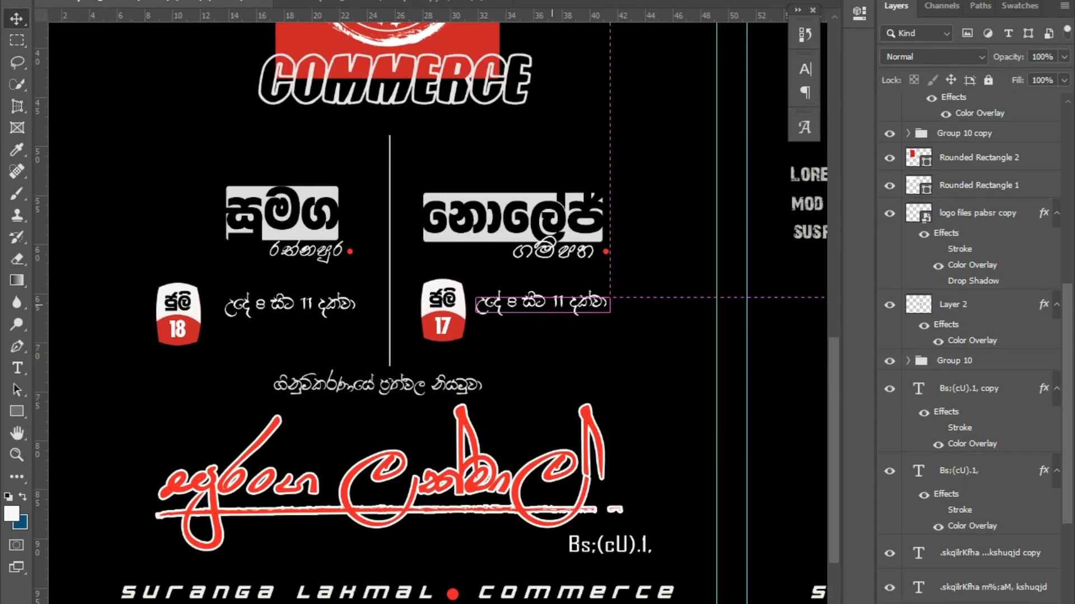
drag(552, 305, 553, 301)
key(ctrl+t)
drag(610, 319, 625, 322)
key(Return)
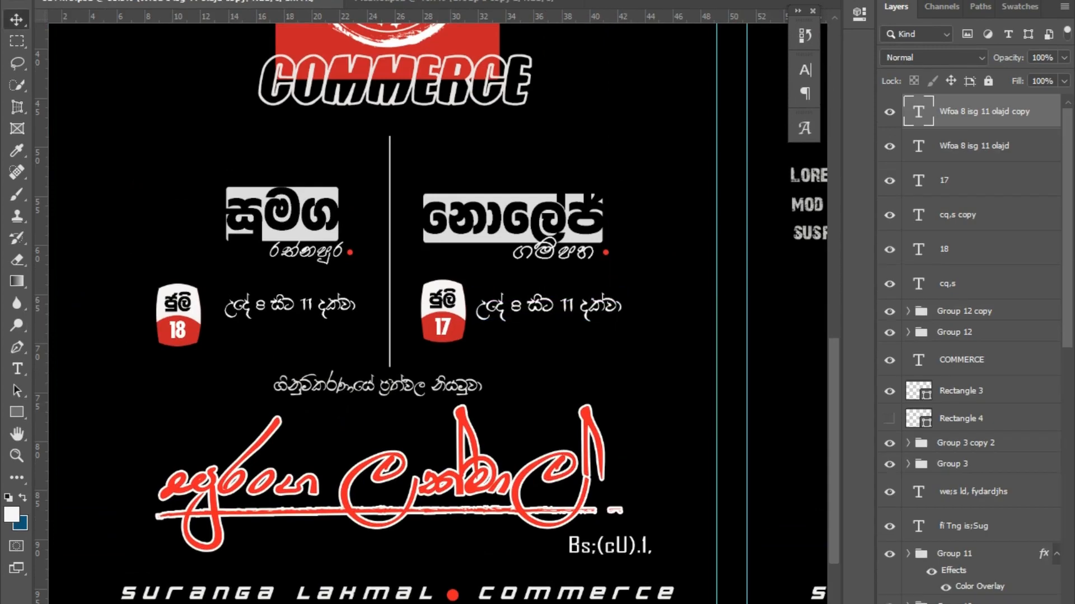
Replace the time text beside the 18 badge with a duplicate of the enlarged one from the 17 badge.
click(291, 305)
key(Delete)
ctrl+click(612, 297)
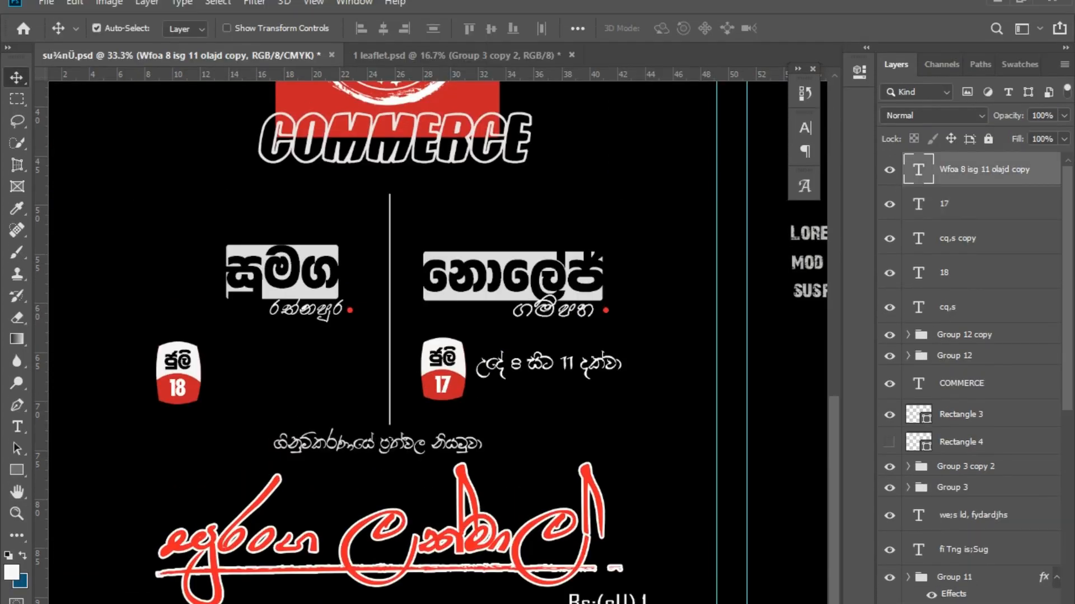
key(ctrl+j)
drag(293, 368, 319, 373)
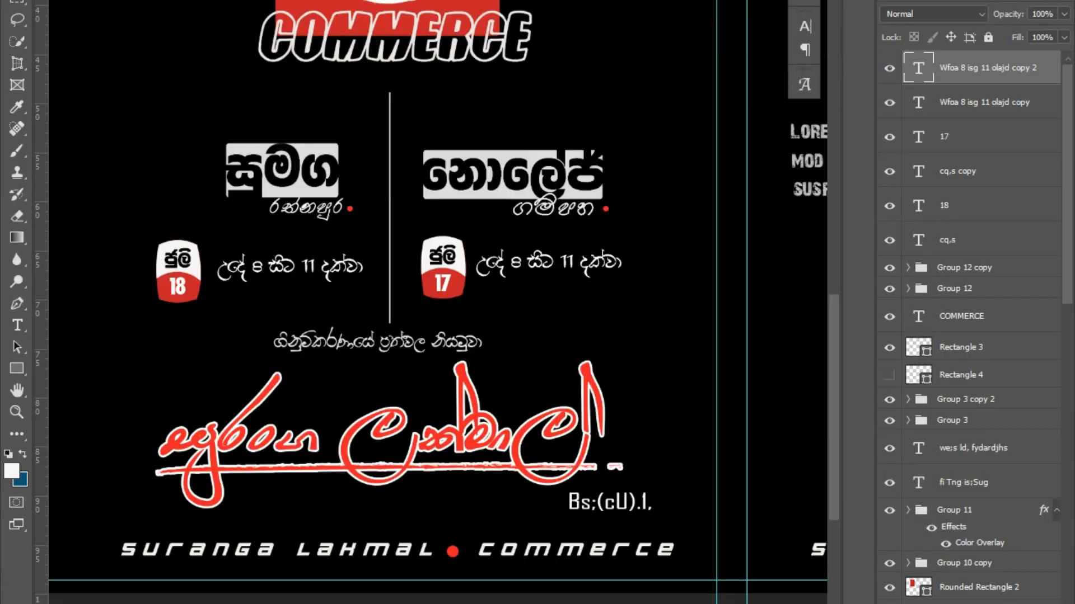
Toggle the visibility of Group 12 copy and move the 18 badge's time text layer into Group 12.
click(889, 267)
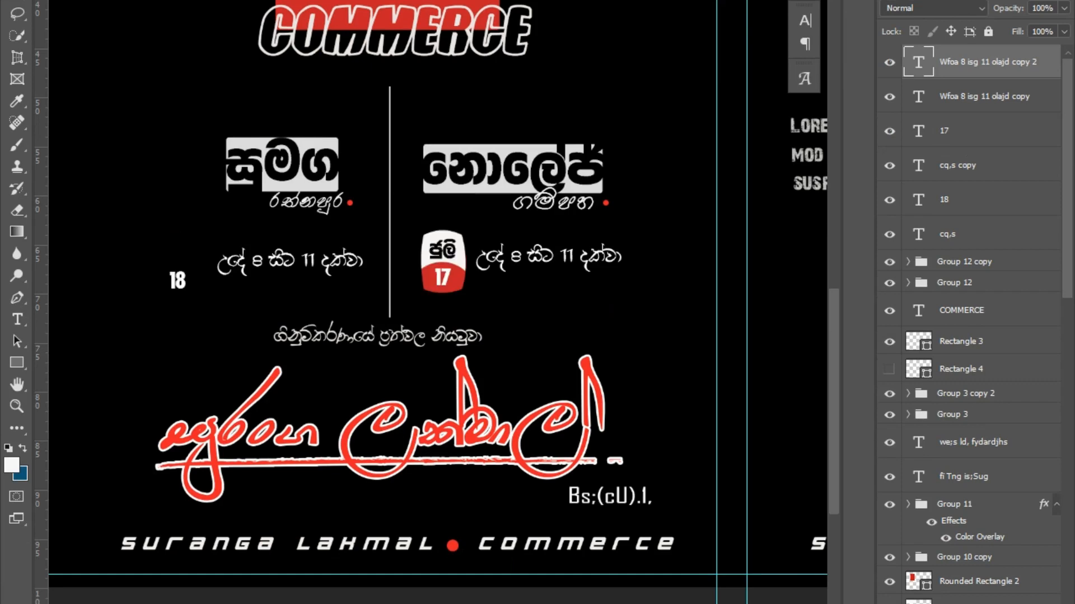
drag(987, 62, 974, 283)
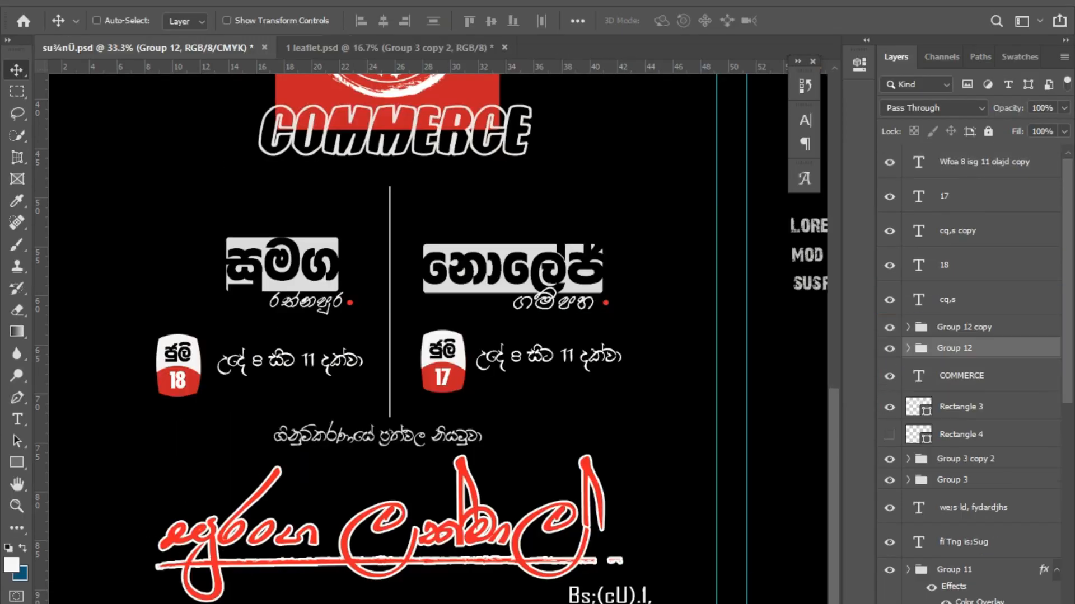
Move the 18 badge's number and month text layers into Group 12 and verify the grouping by toggling its visibility.
click(889, 349)
click(889, 349)
click(974, 269)
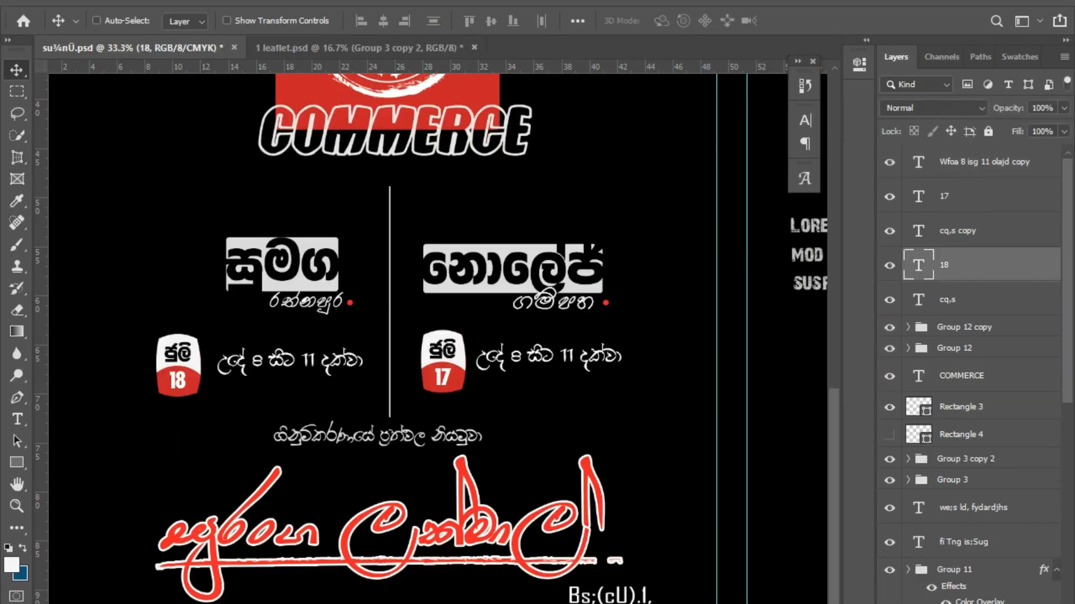
click(974, 299)
ctrl+click(974, 273)
drag(974, 273, 974, 347)
click(889, 280)
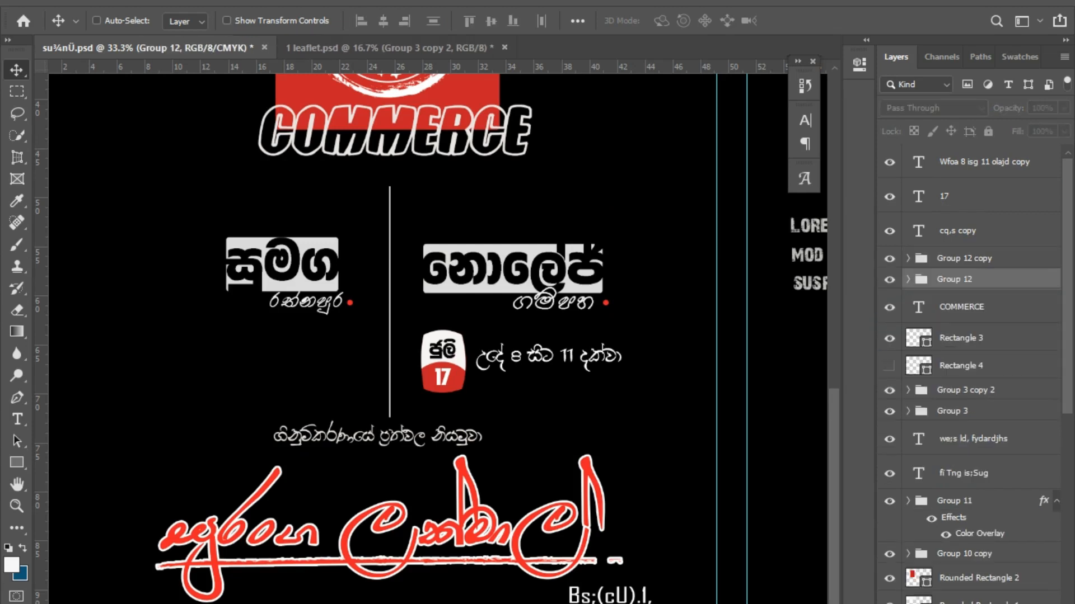
click(889, 279)
Move the 17 badge's time, number and month text layers into Group 12 copy.
click(974, 230)
ctrl+click(974, 196)
ctrl+click(974, 168)
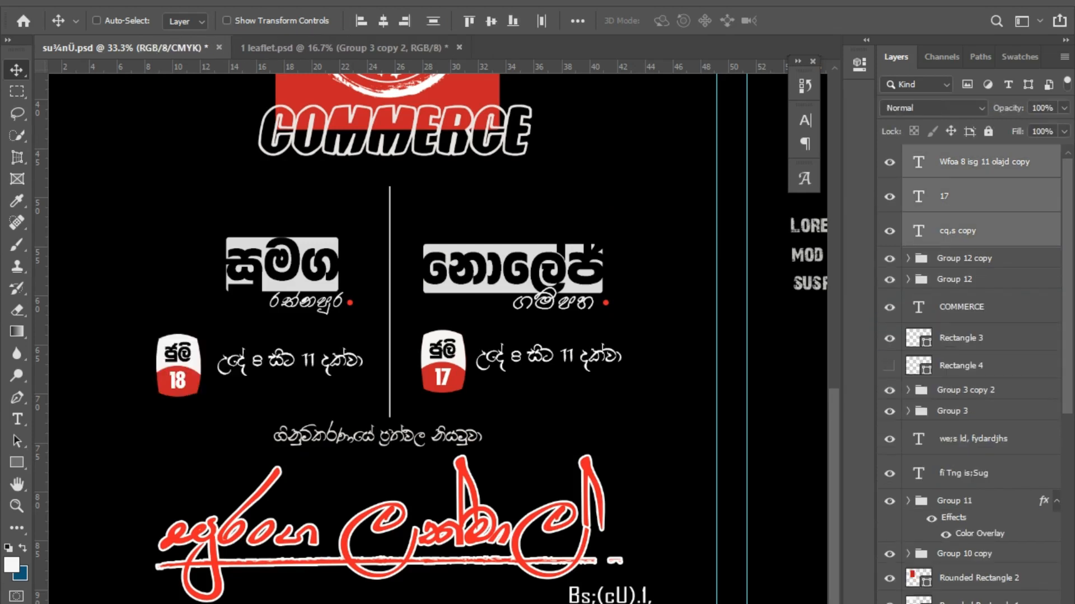
drag(974, 168, 974, 258)
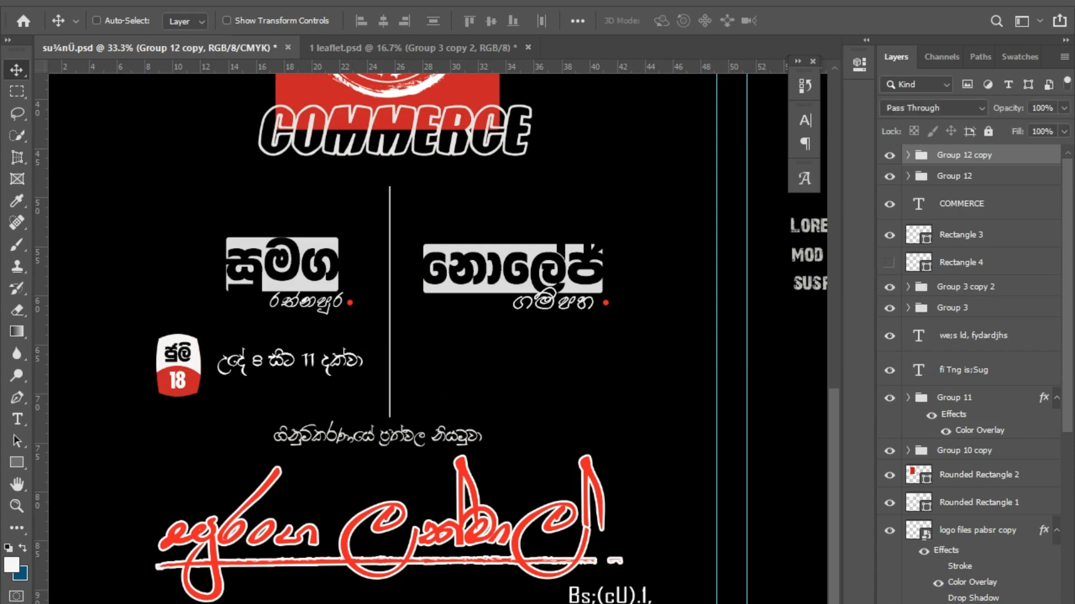
Nudge both date badge groups slightly right, then shift the 17 badge group back left a little.
key(ctrl+minus)
key(ctrl+minus)
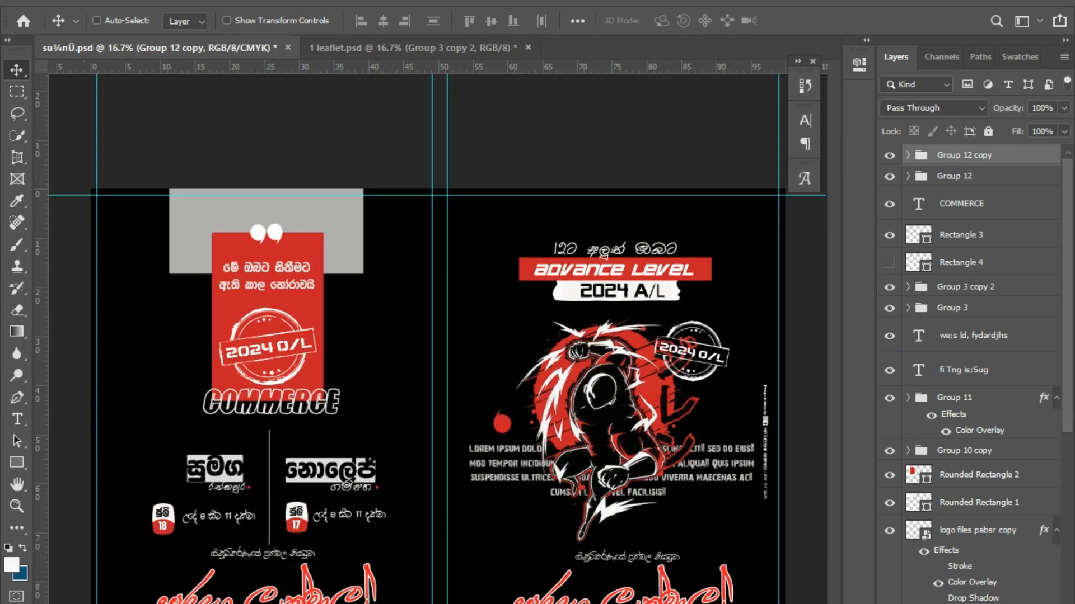
key(shift+Right)
key(shift+Right)
key(shift+Right)
click(954, 176)
key(shift+Right)
key(shift+Right)
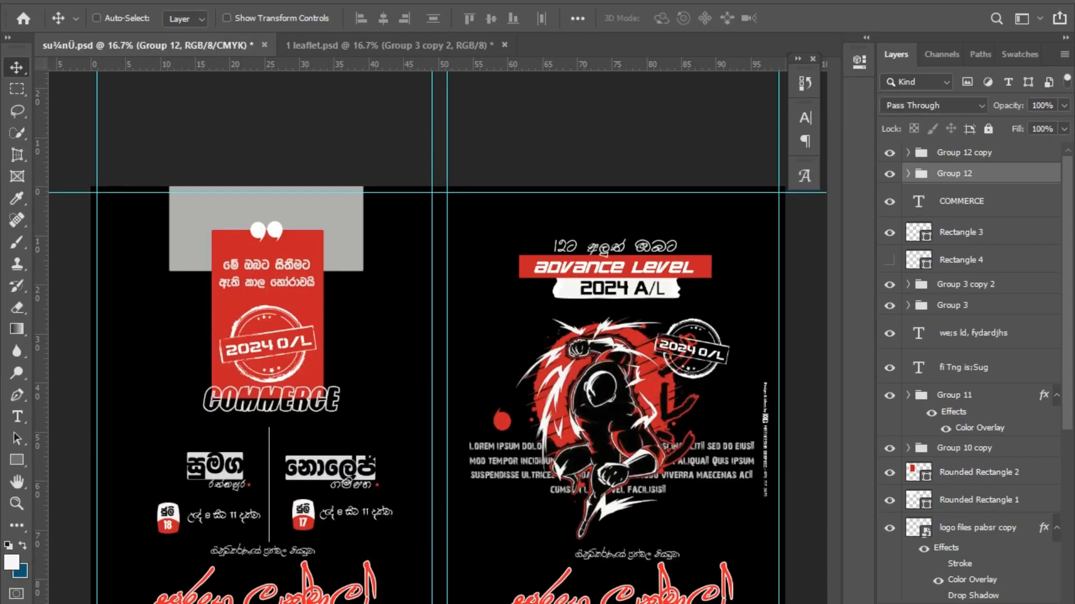
click(964, 77)
key(shift+Left)
key(shift+Left)
Select the COMMERCE title text for editing and search the font list for "empac".
click(306, 400)
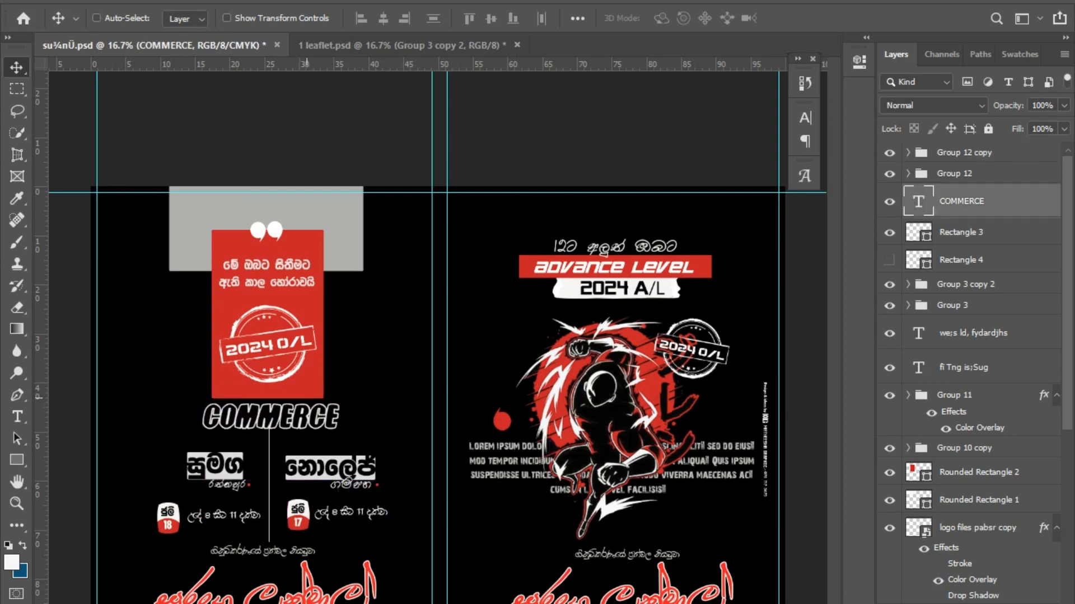
double_click(307, 398)
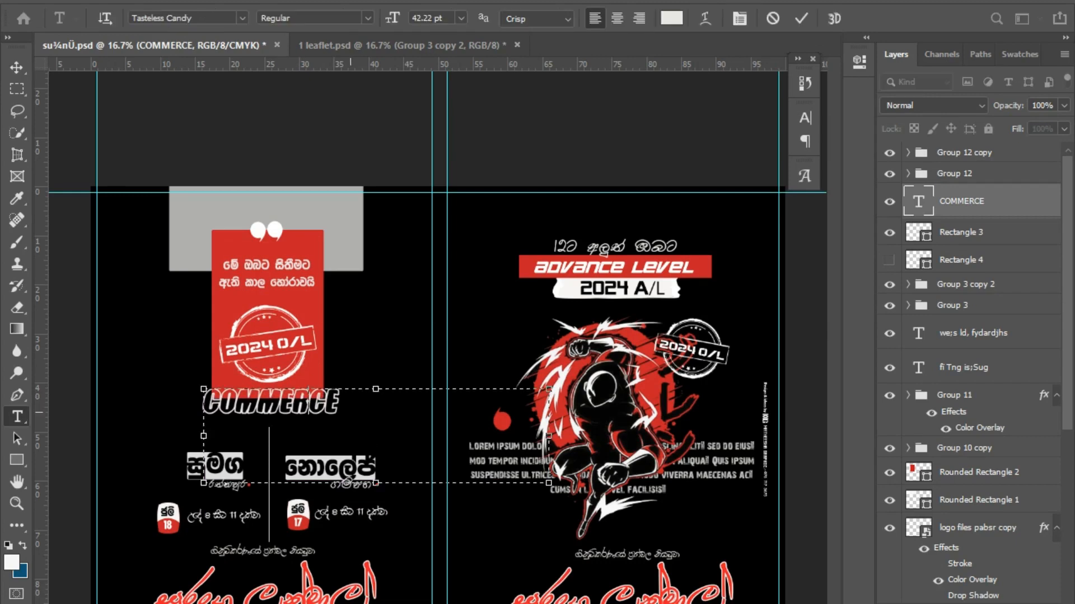
click(242, 39)
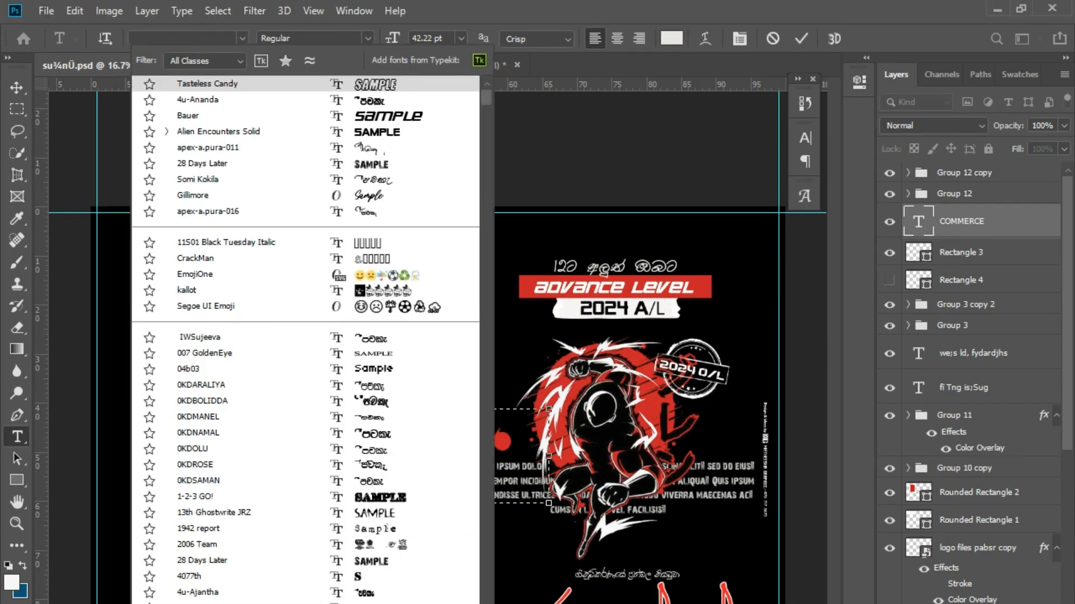
text(emÉct)
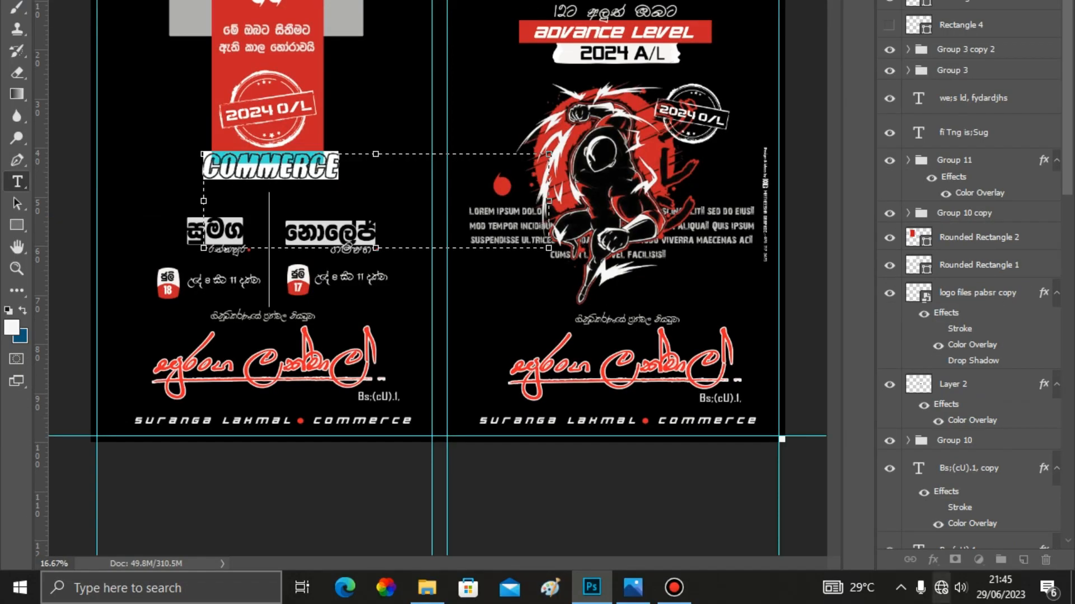
click(900, 588)
click(934, 554)
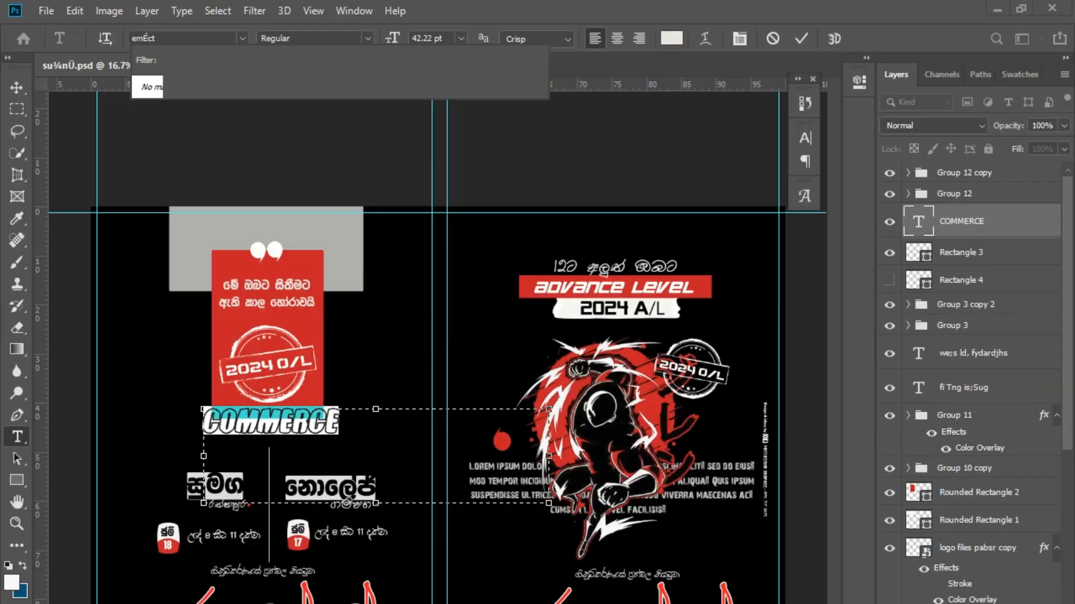
key(Escape)
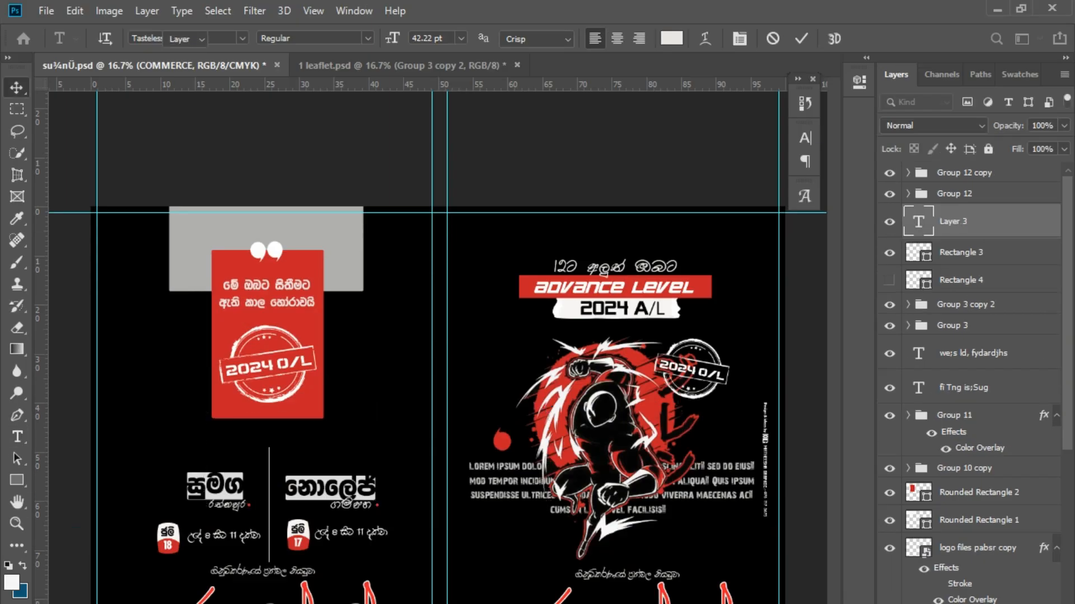
drag(376, 363, 331, 423)
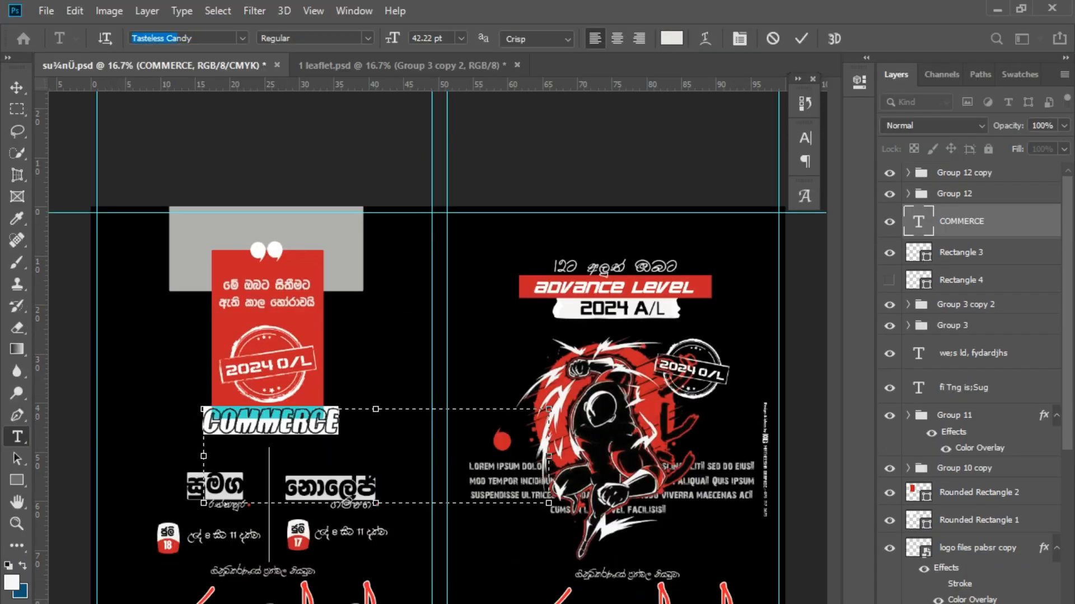
text(empac)
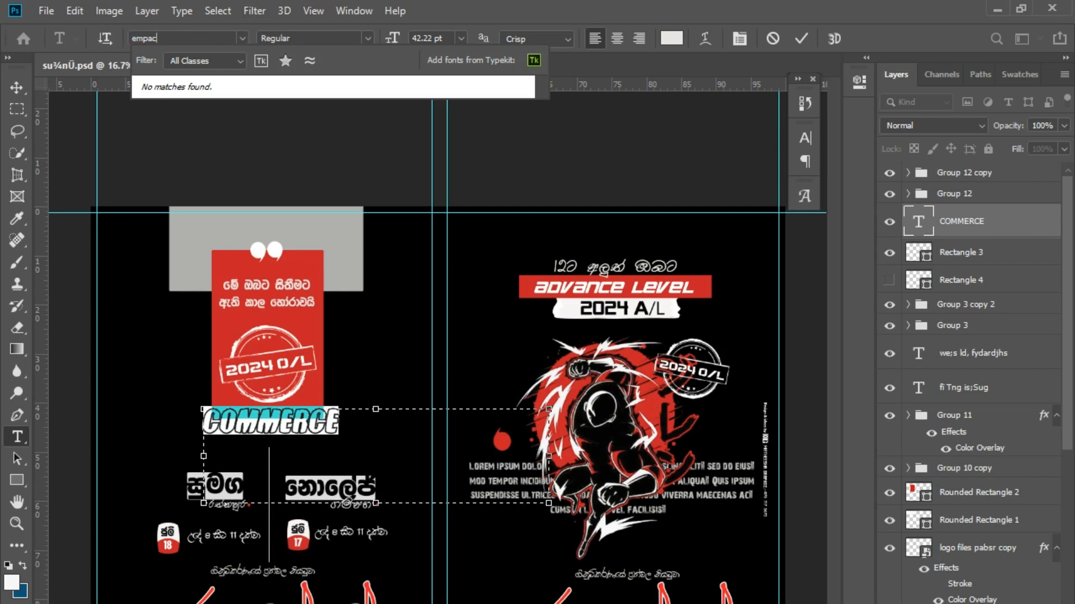
key(Escape)
Try the Impact Regular font on the COMMERCE title.
click(242, 38)
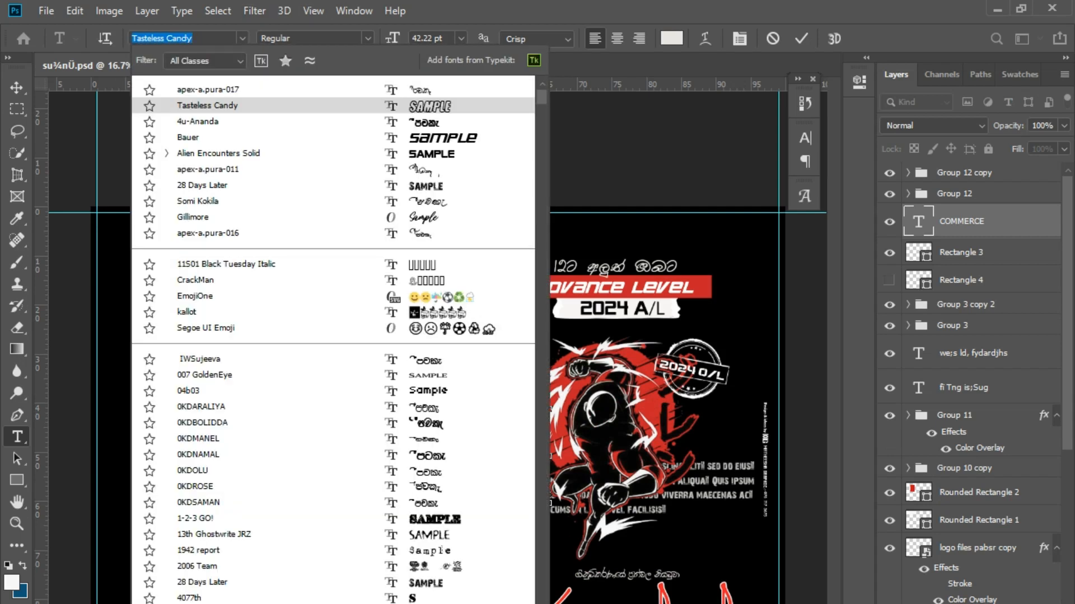
text(em)
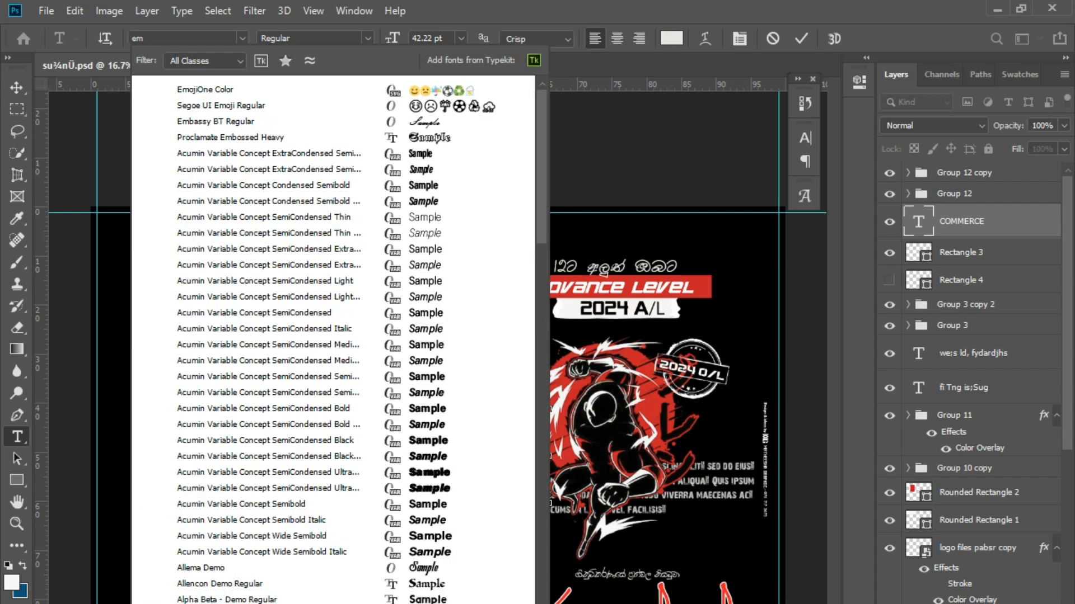
text(p)
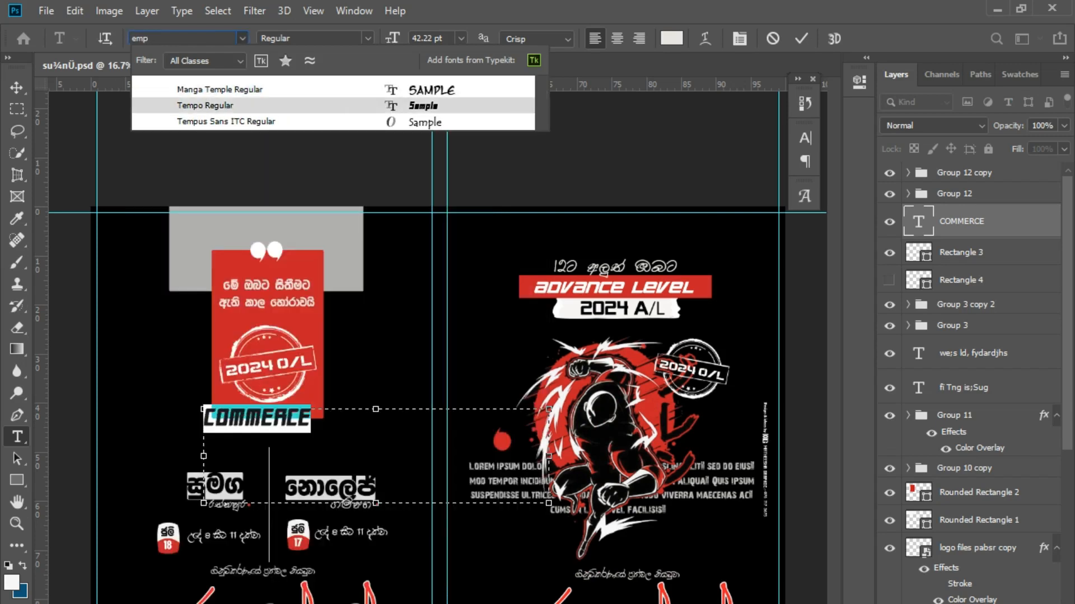
text(a)
key(BackSpace)
key(BackSpace)
key(BackSpace)
key(BackSpace)
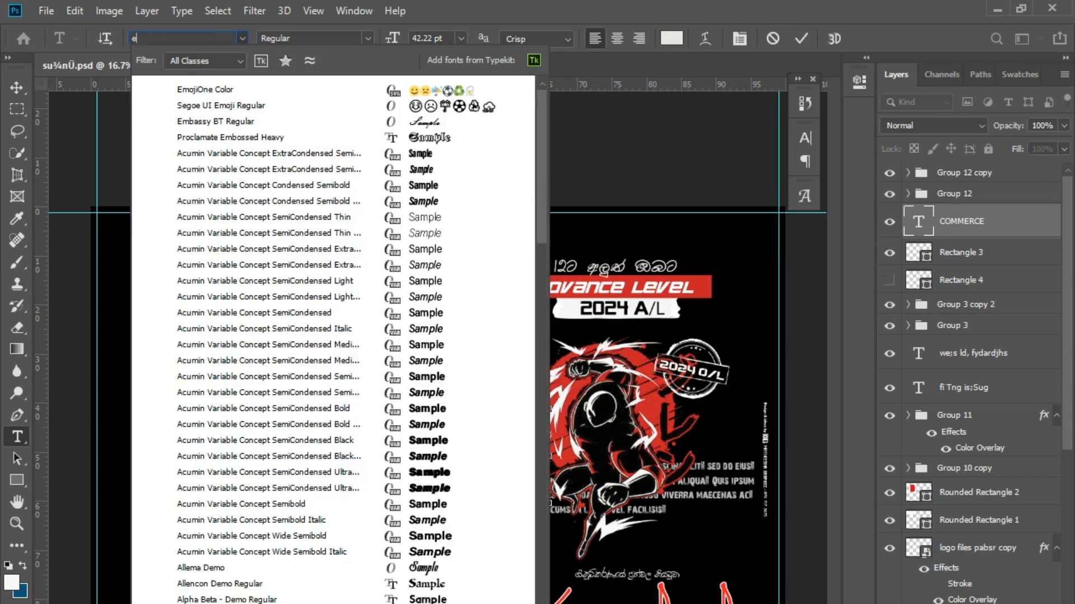
text(im)
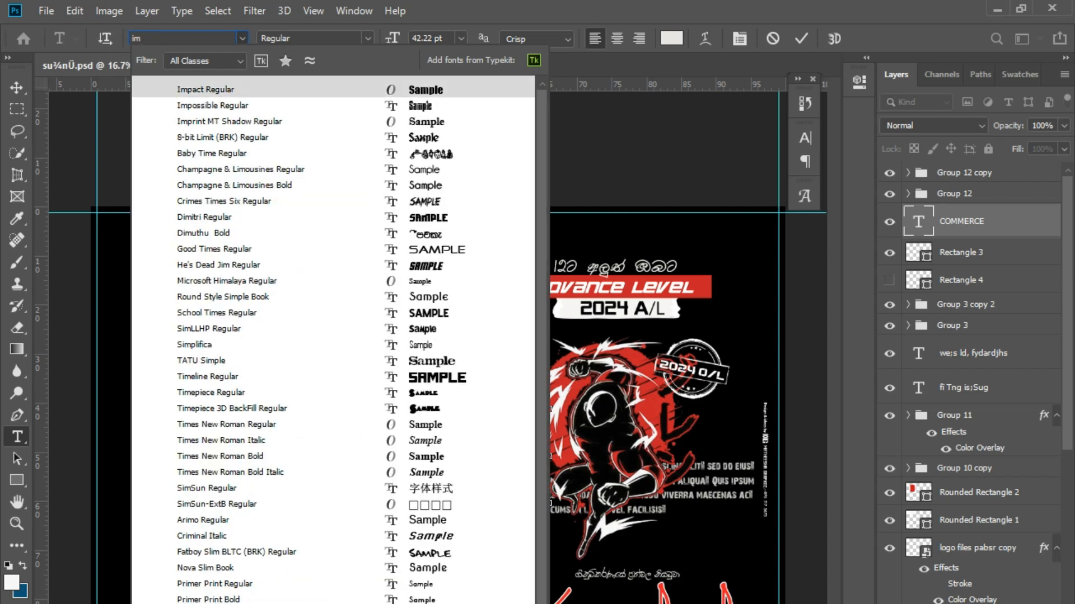
text(pa)
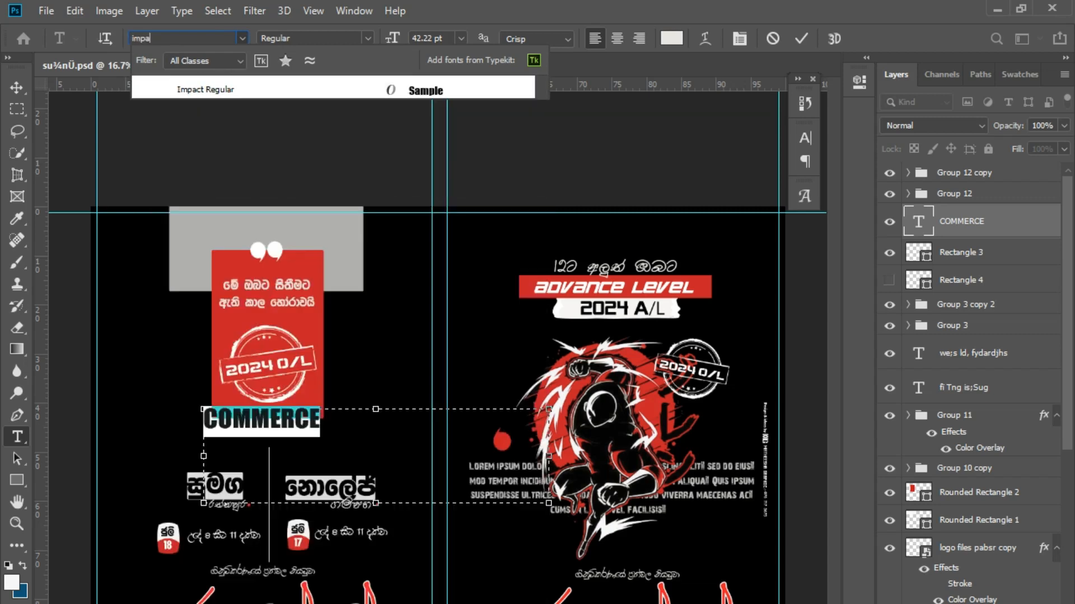
key(Return)
Tighten the COMMERCE title's text box and enlarge the title slightly.
drag(548, 435, 336, 371)
click(17, 20)
key(ctrl+t)
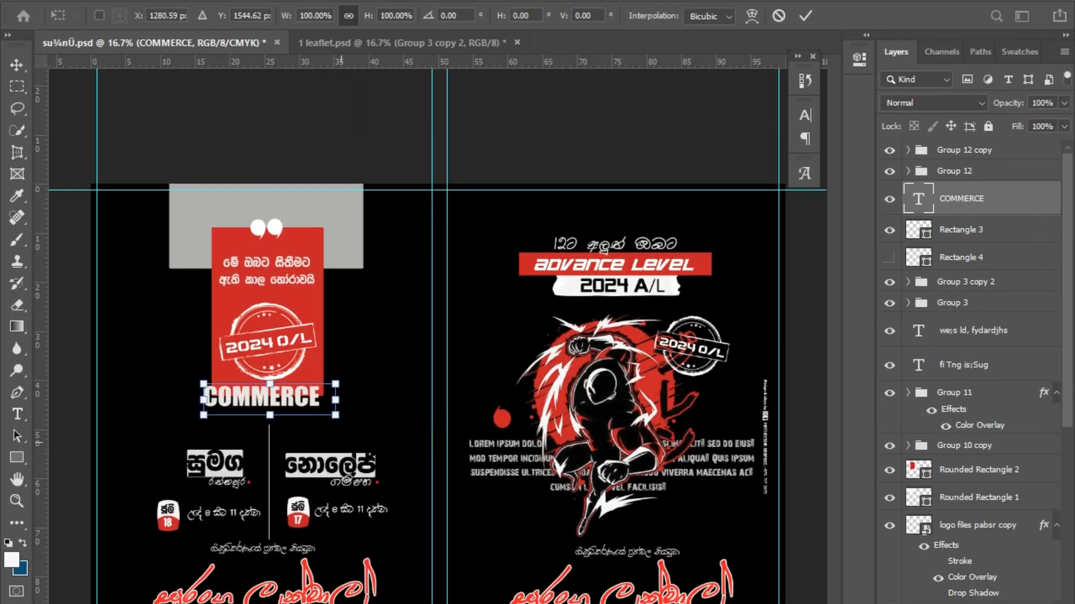
drag(337, 430, 359, 436)
key(Return)
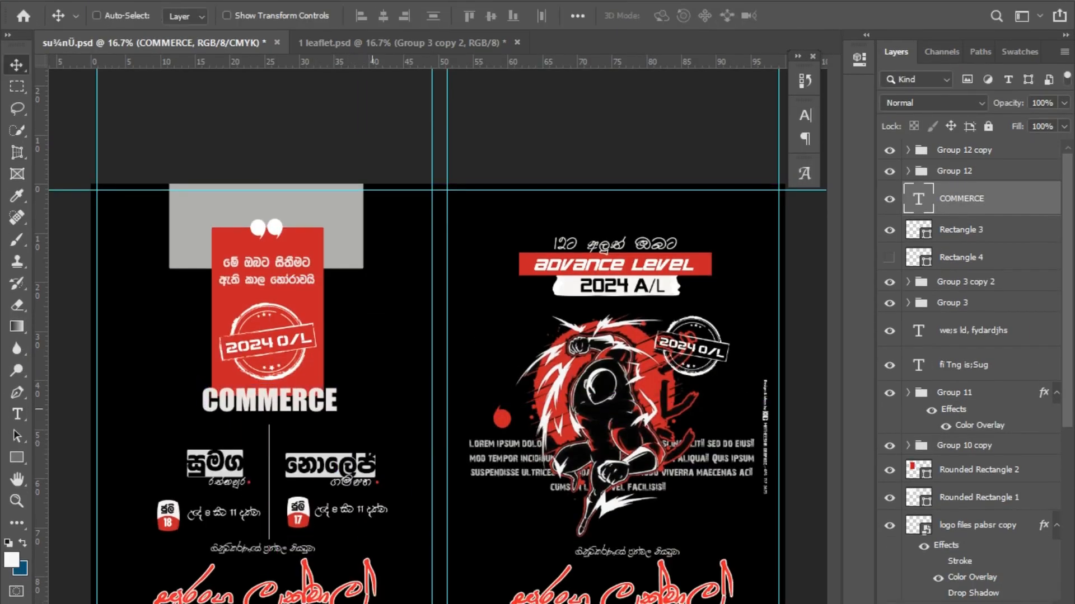
Reposition the COMMERCE title so it slightly overlaps the lower edge of the red panel.
key(ctrl+plus)
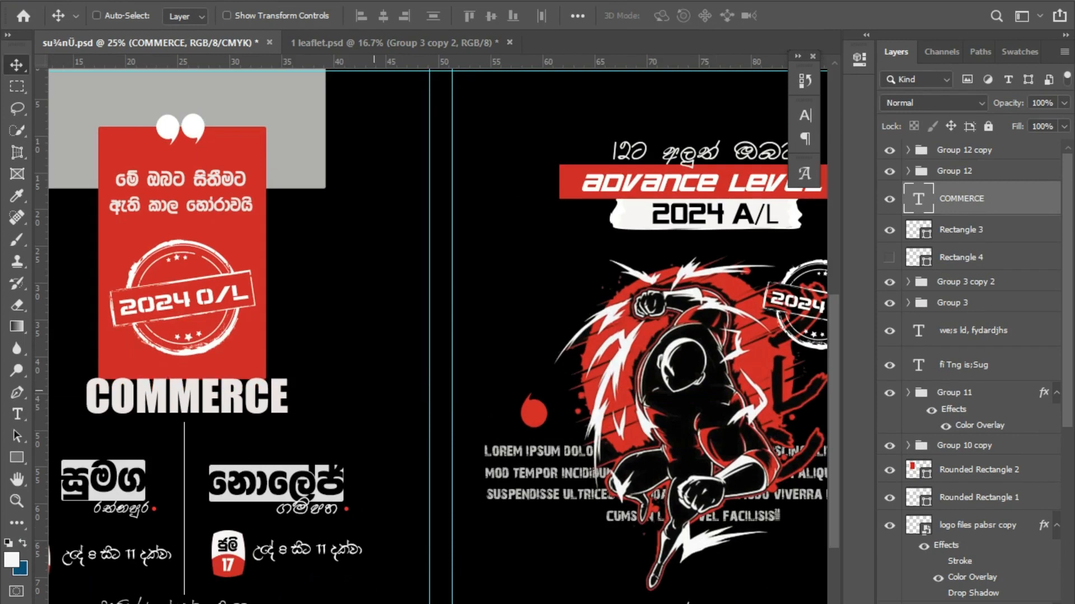
key(ctrl+minus)
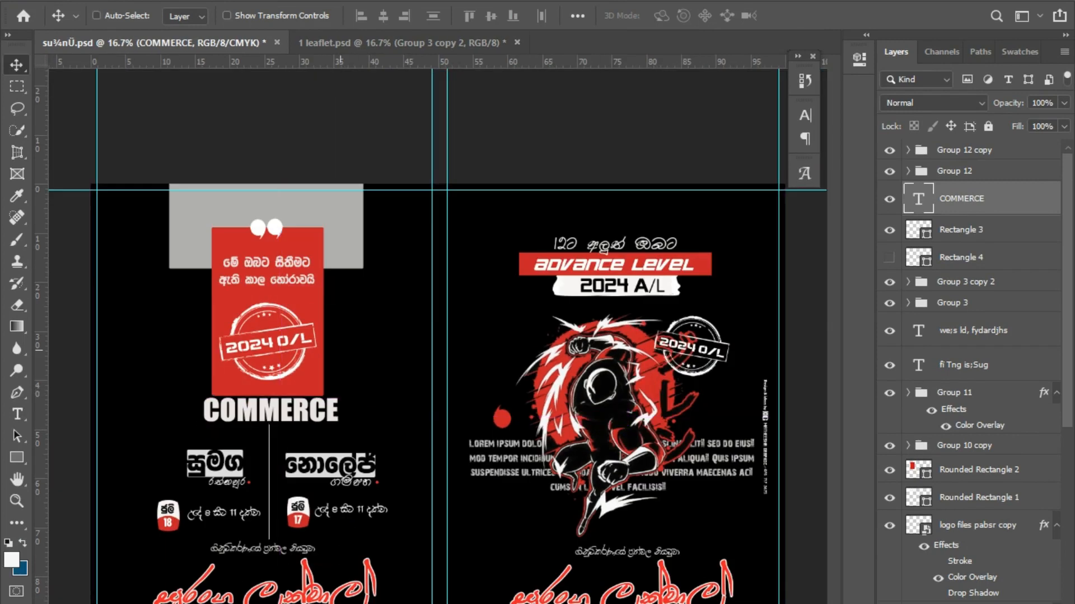
drag(341, 350, 339, 342)
key(shift+Up)
key(shift+Left)
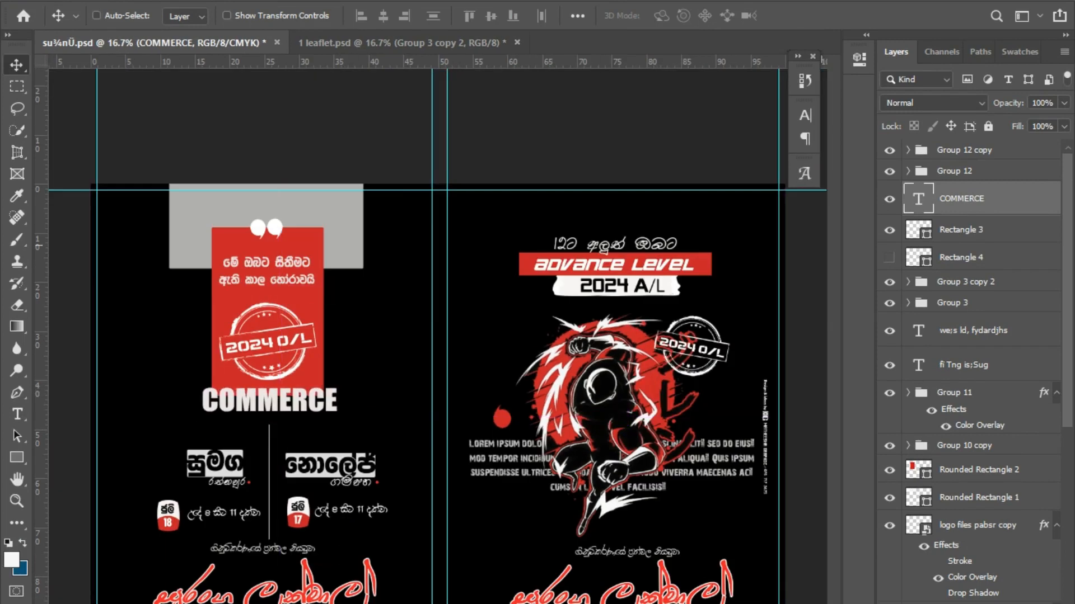
Add a 35 px outside stroke in black (000000) to the COMMERCE title.
double_click(1018, 199)
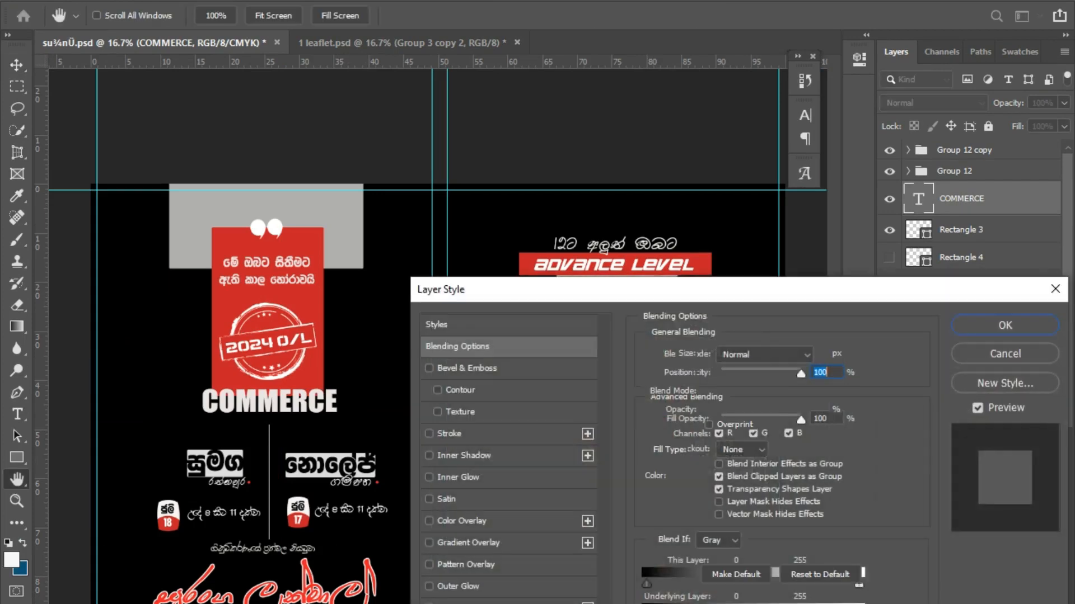
click(450, 433)
click(684, 475)
text(000000)
key(Return)
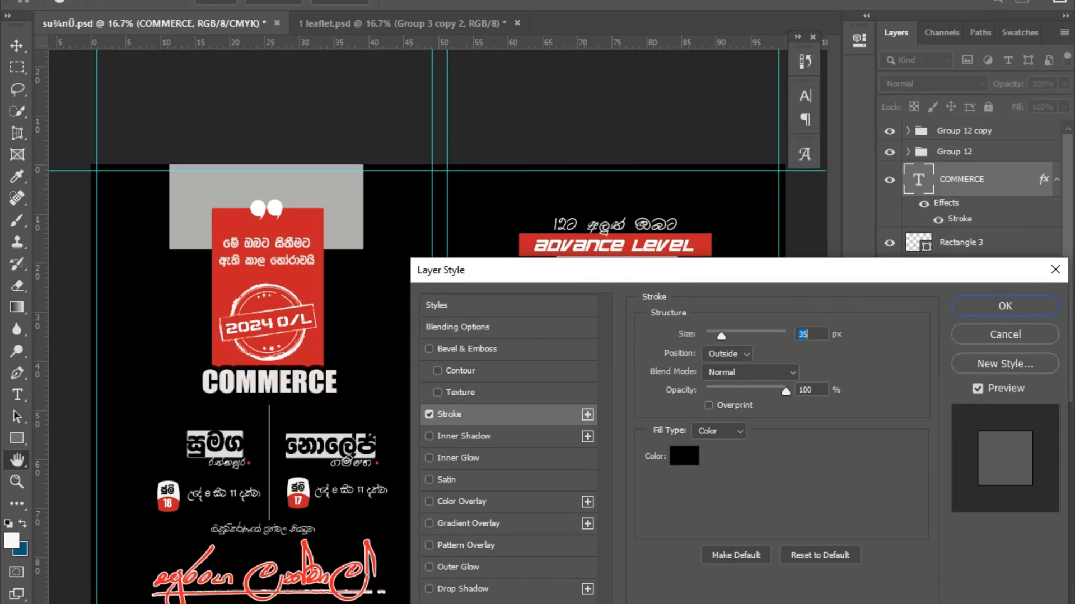
key(Return)
Set the COMMERCE title's stroke size to 27 px, leaving bevel, texture and color overlay off.
key(ctrl+plus)
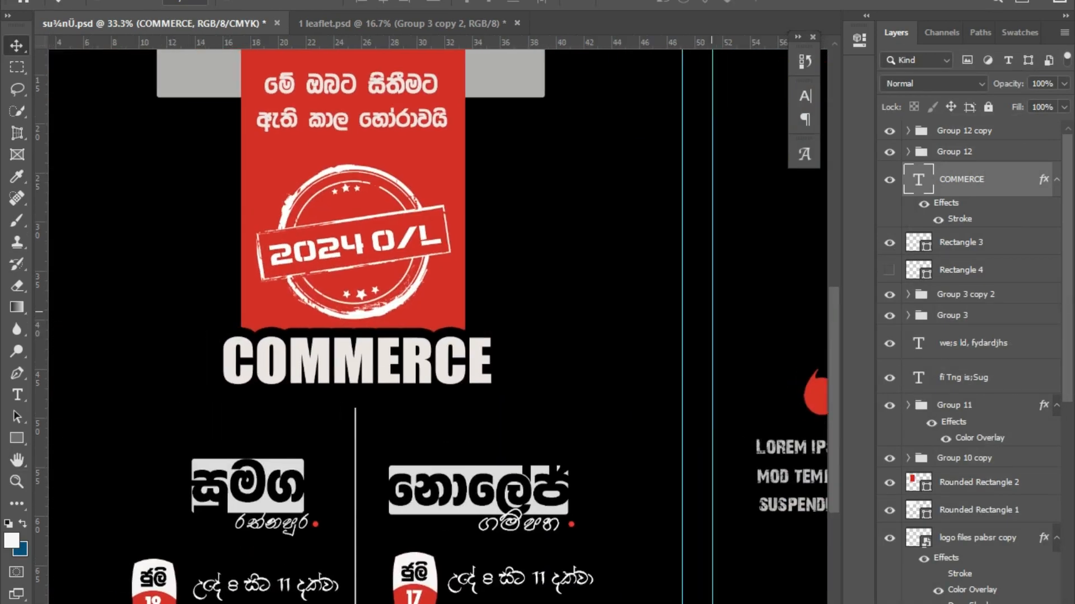
double_click(959, 218)
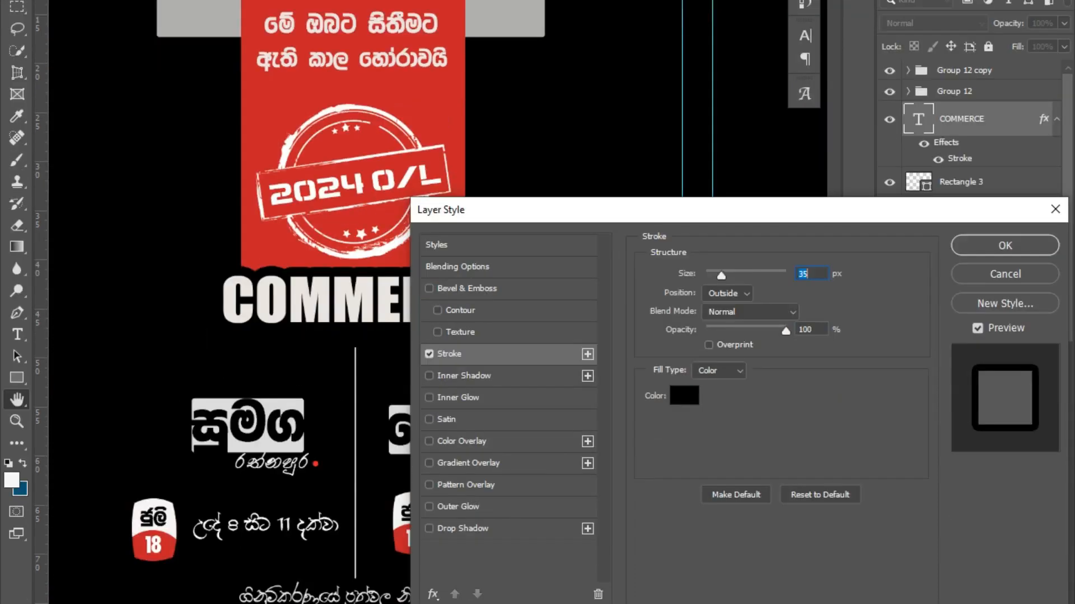
click(462, 501)
click(429, 442)
click(460, 332)
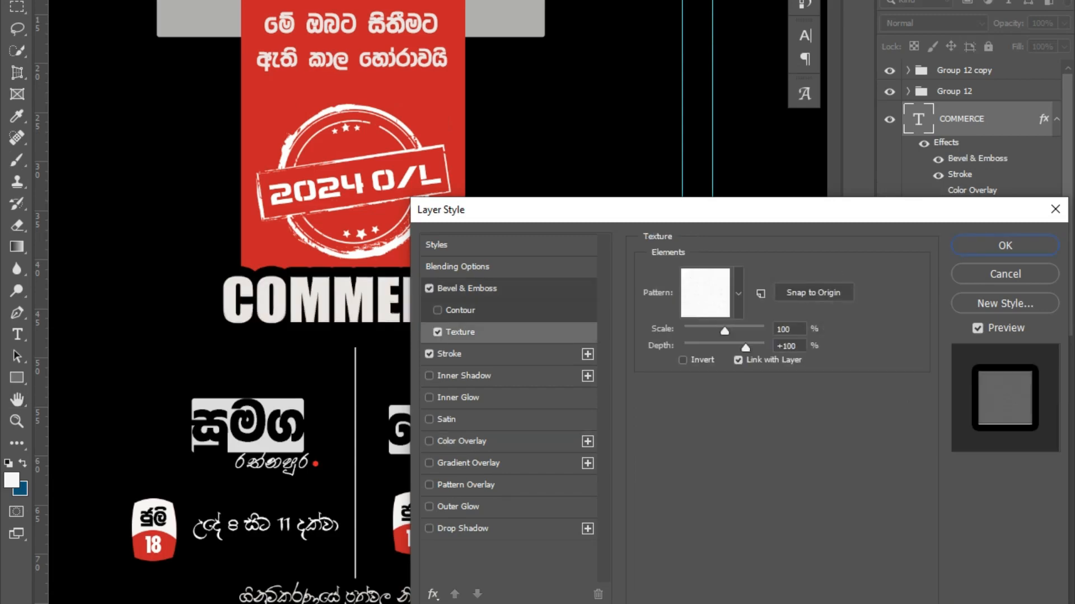
click(450, 354)
click(437, 333)
click(429, 289)
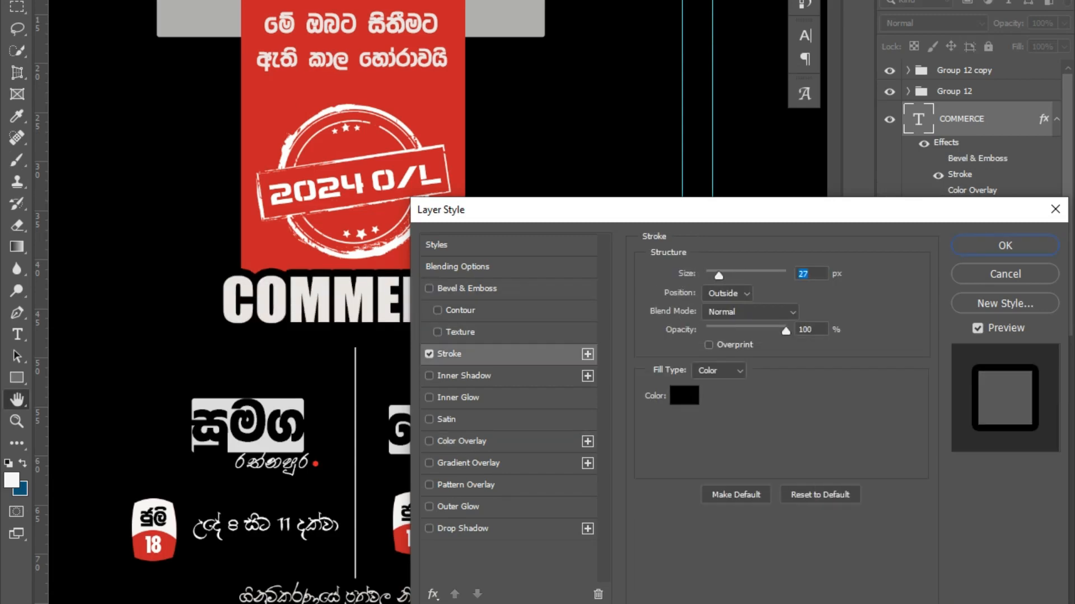
key(Return)
key(ctrl+minus)
key(ctrl+minus)
key(ctrl+minus)
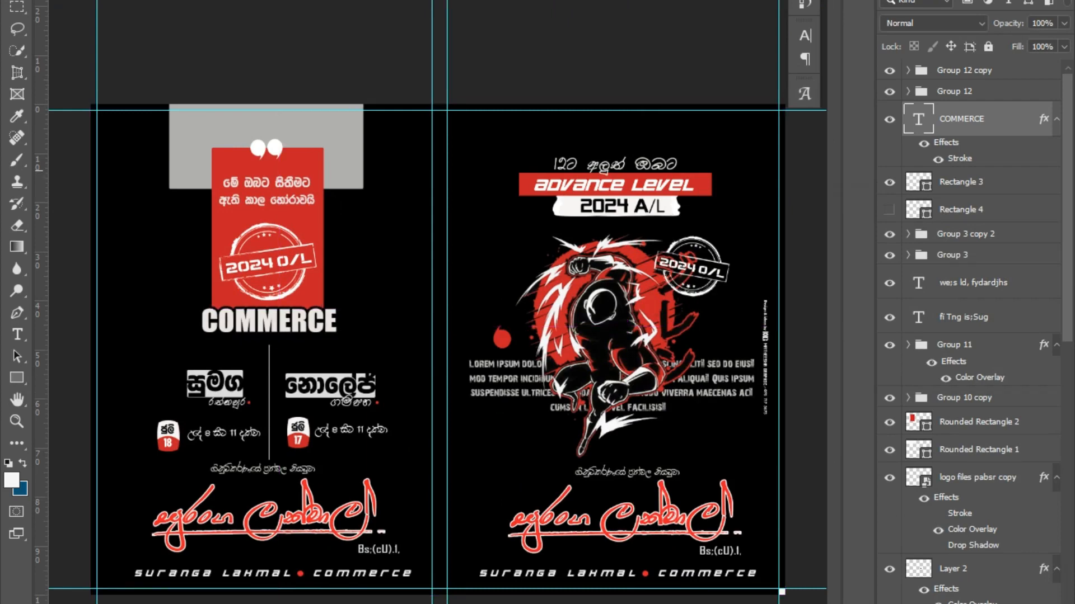
Undo the COMMERCE title's stroke, placement, scaling and Impact font changes.
key(ctrl+plus)
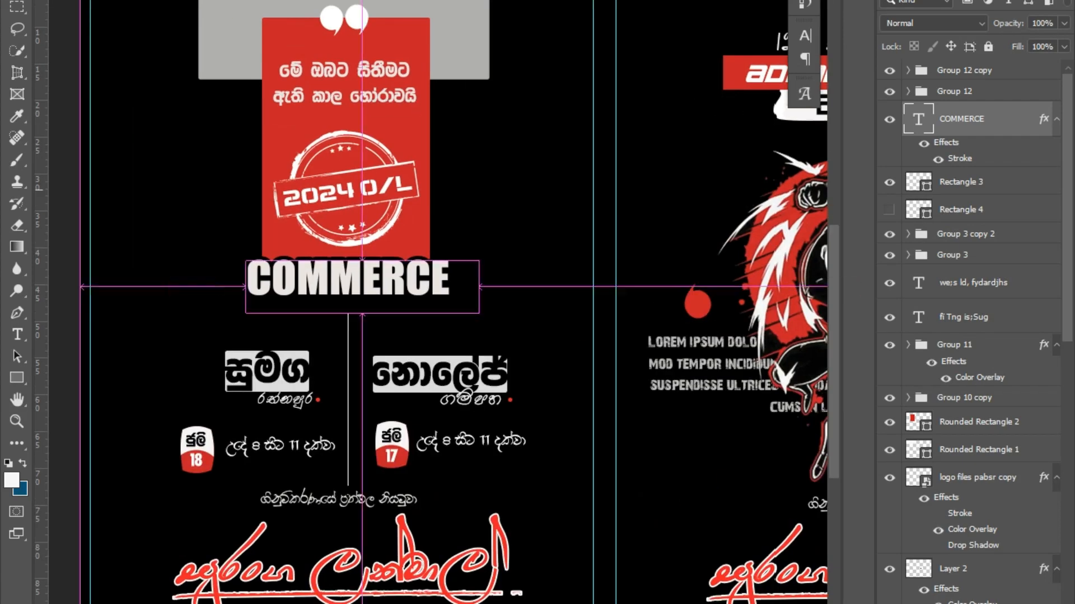
key(ctrl+z)
key(ctrl+z)
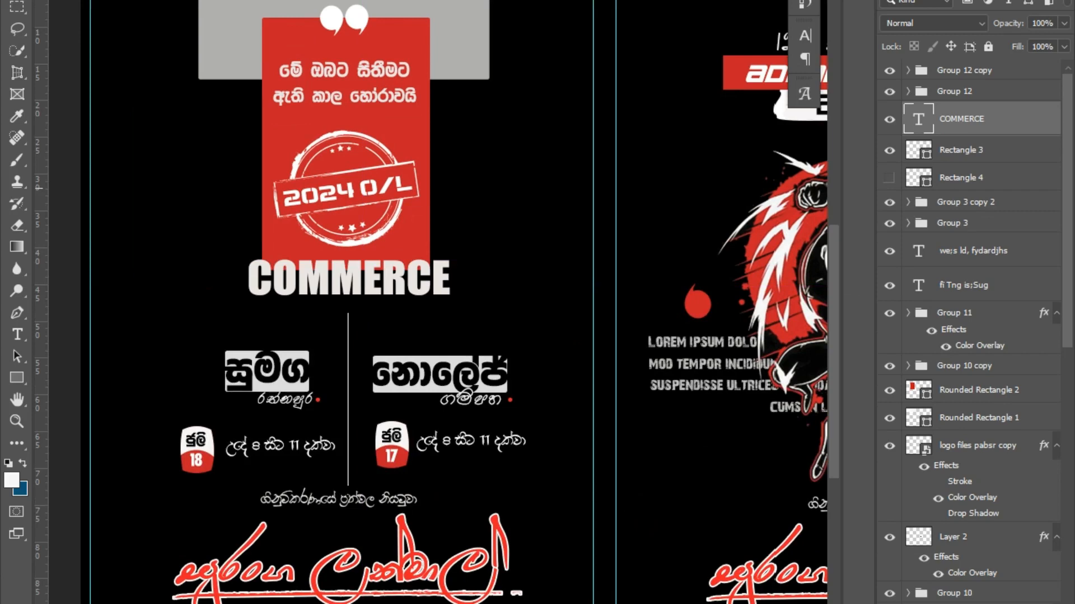
key(ctrl+z)
key(ctrl+z)
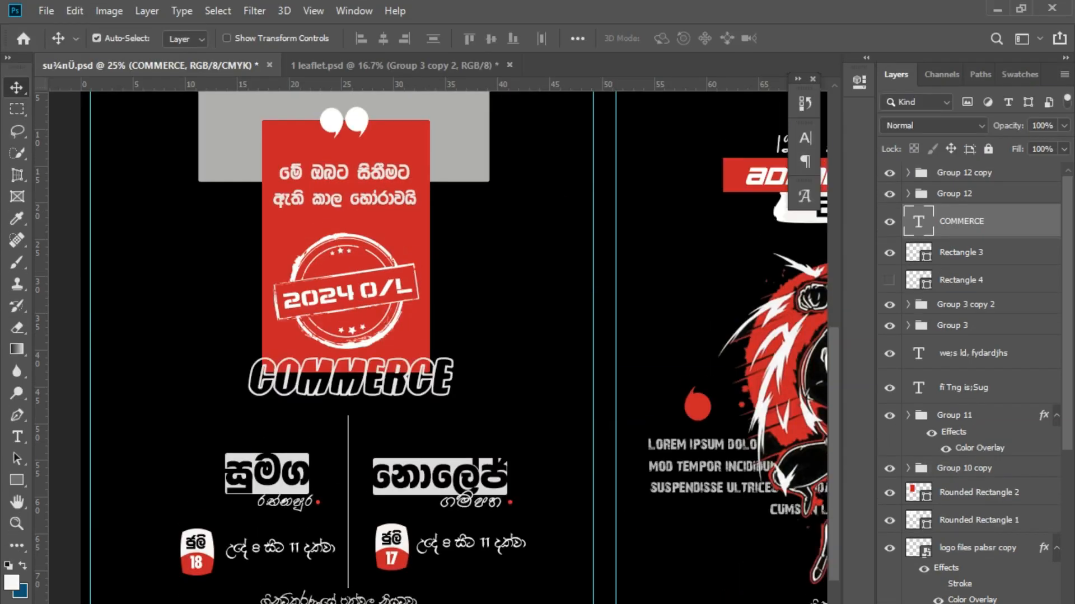
Enlarge the COMMERCE title slightly and nudge it back into place over the red panel's lower edge.
key(ctrl+t)
drag(766, 355, 794, 347)
key(Return)
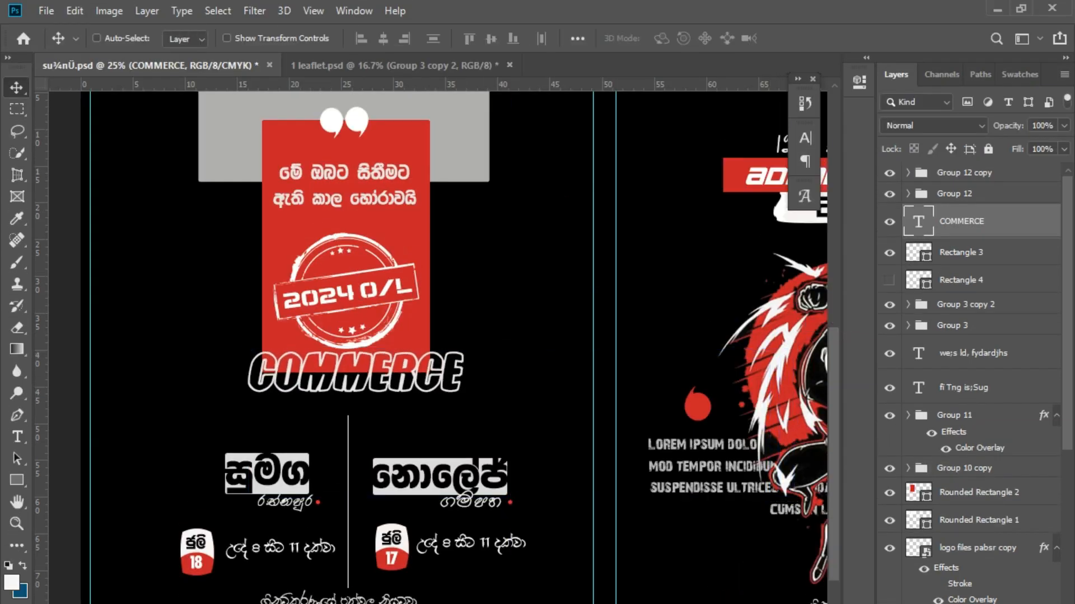
key(shift+Down)
key(shift+Left)
Add a black stroke layer style around the lettering of the COMMERCE title.
double_click(1012, 222)
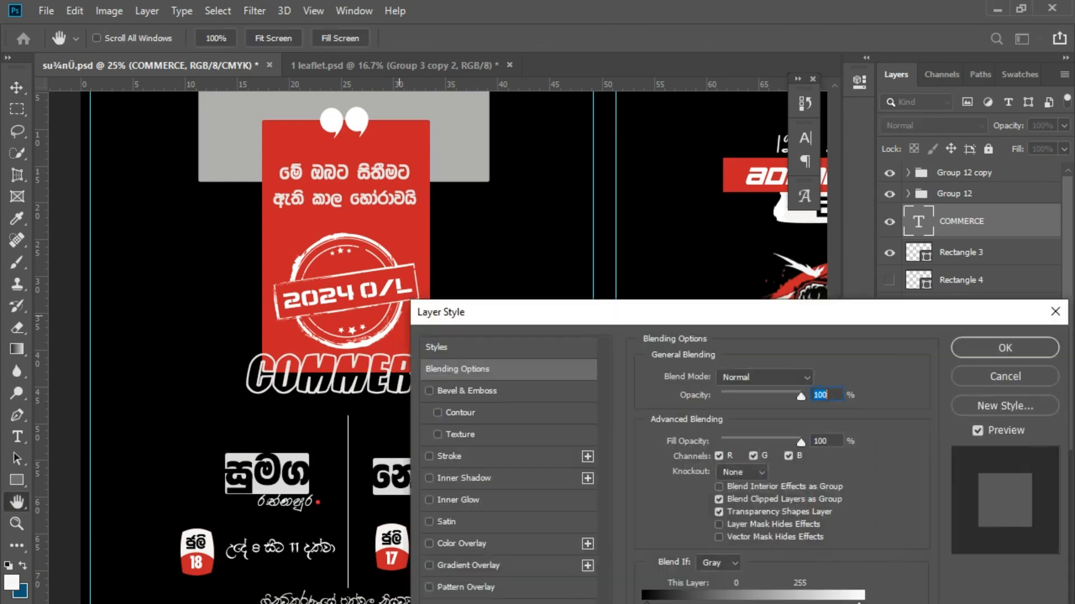
click(452, 456)
key(Return)
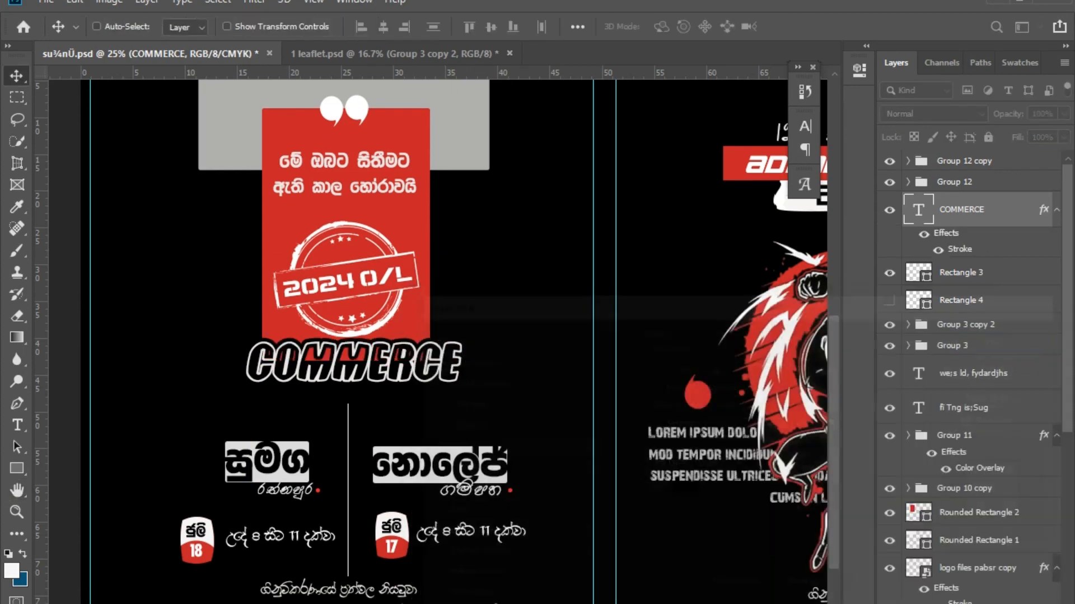
Fine-tune the COMMERCE title's position so its upper part overlaps the lower edge of the red panel.
key(ctrl+minus)
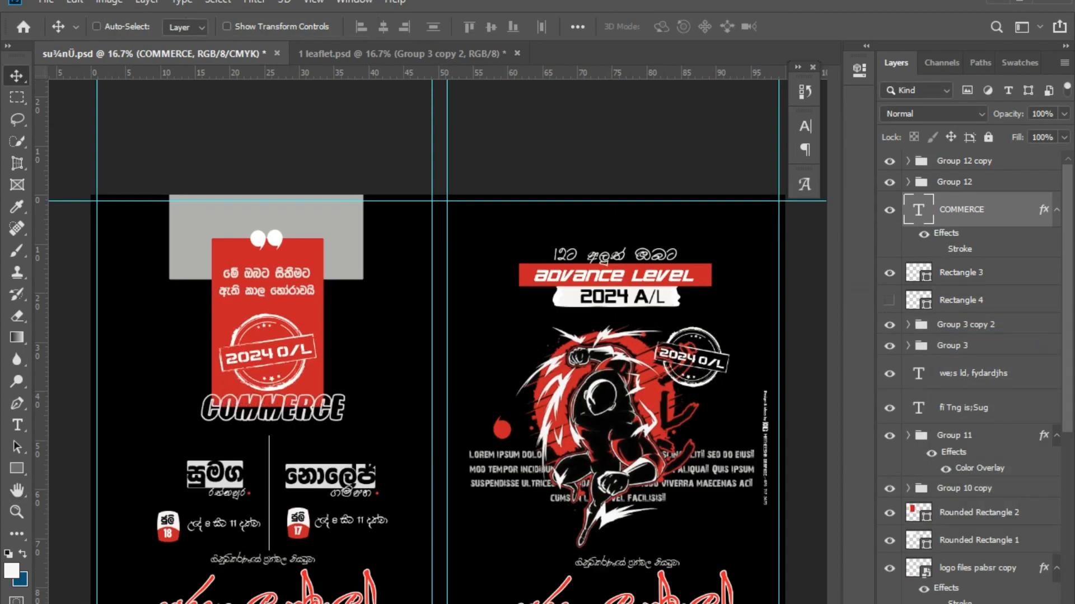
key(shift+Left)
key(shift+Down)
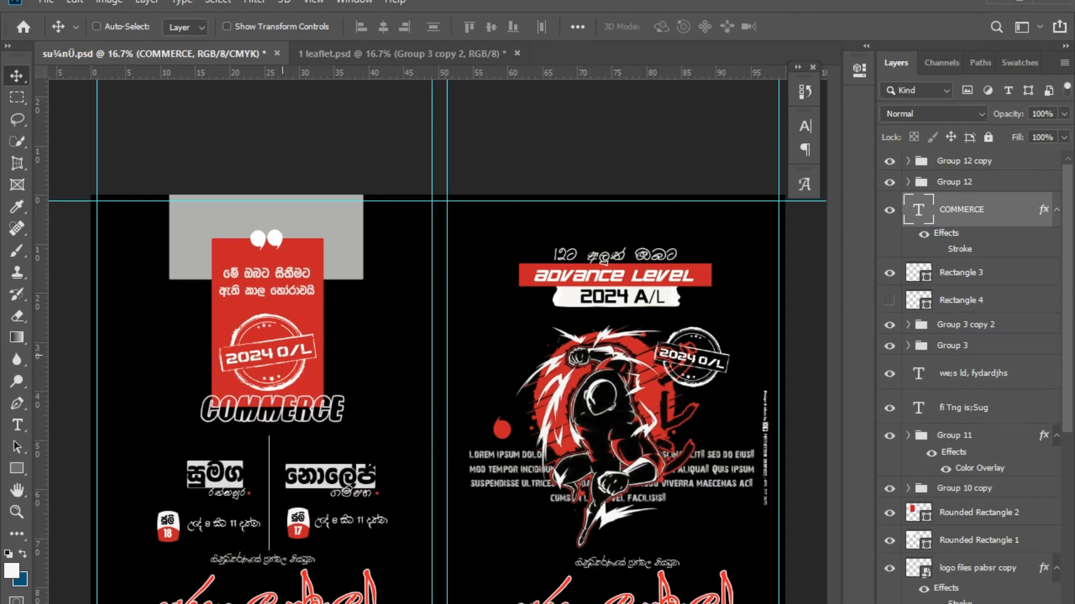
key(shift+Down)
key(shift+Down)
key(shift+Down)
key(shift+Down)
key(shift+Down)
key(shift+Down)
key(shift+Down)
key(shift+Down)
key(shift+Down)
key(shift+Down)
key(shift+Down)
key(shift+Down)
key(shift+Down)
key(shift+Down)
key(shift+Down)
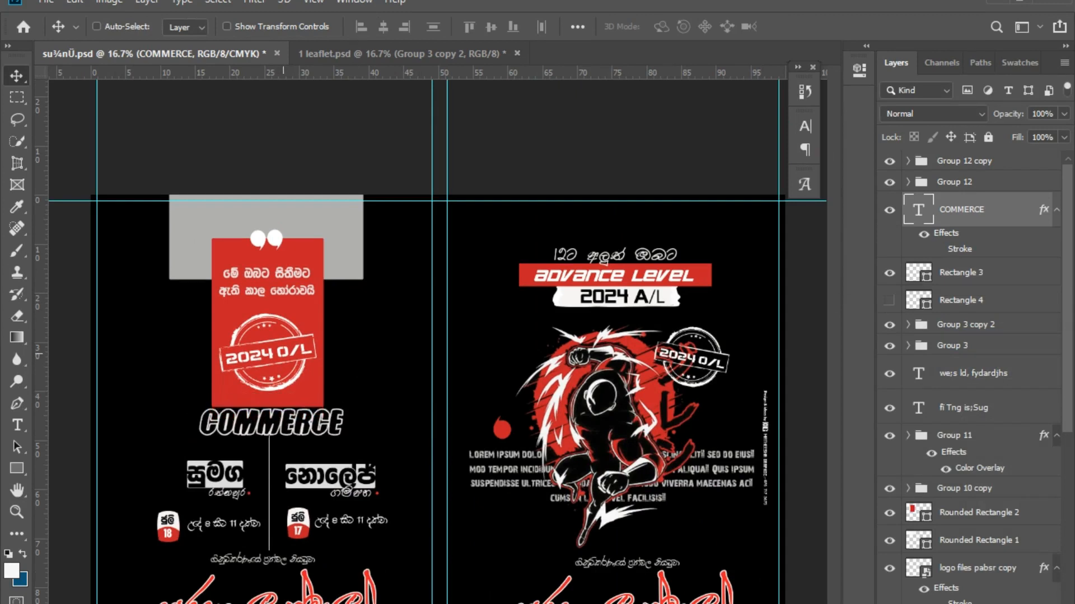
key(shift+Down)
key(shift+Down)
key(shift+Down)
key(shift+Up)
key(shift+Up)
key(shift+Up)
key(shift+Up)
key(shift+Up)
key(shift+Up)
key(shift+Up)
key(shift+Up)
key(shift+Up)
key(shift+Up)
key(shift+Up)
key(shift+Up)
key(shift+Up)
key(shift+Up)
key(shift+Up)
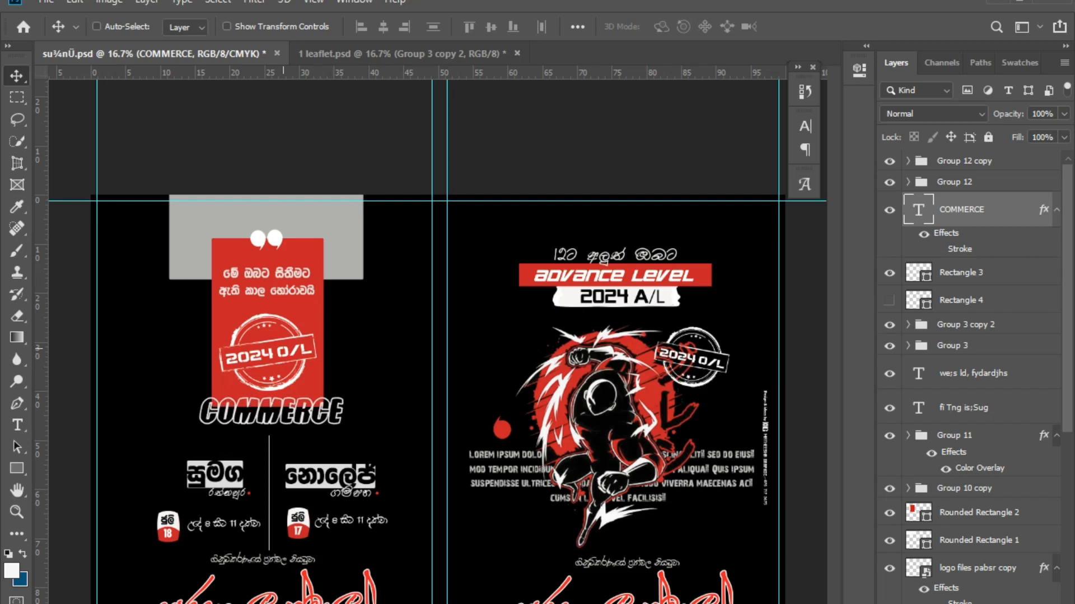
key(shift+Up)
key(shift+Up)
key(shift+Up)
Duplicate the vertical designer credit line from the Advance Level page onto the inner side of the COMMERCE page.
ctrl+click(765, 429)
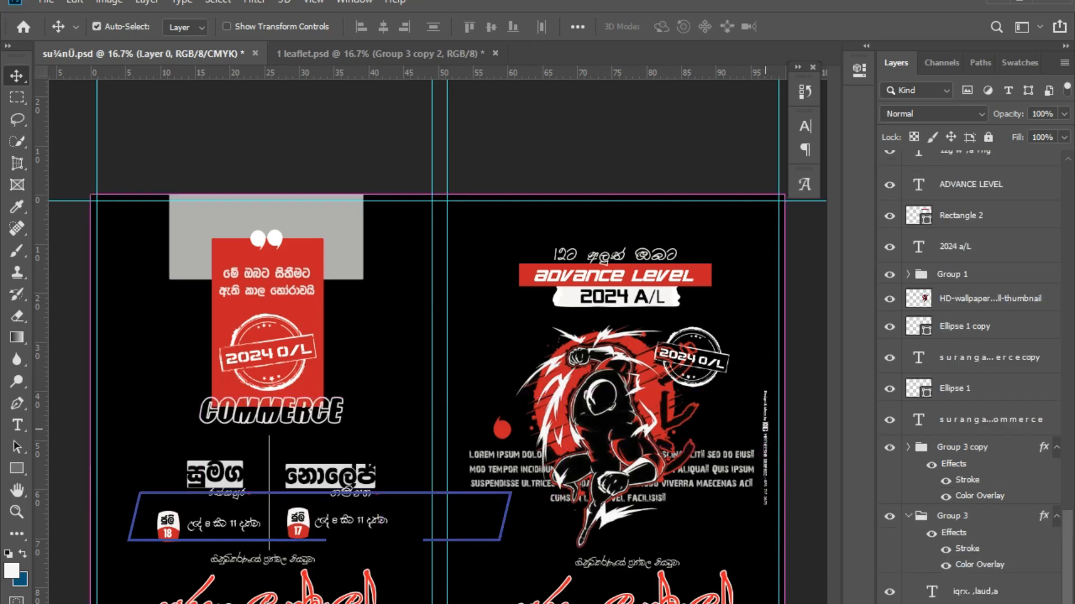
key(ctrl+plus)
drag(765, 429, 379, 419)
ctrl+click(540, 407)
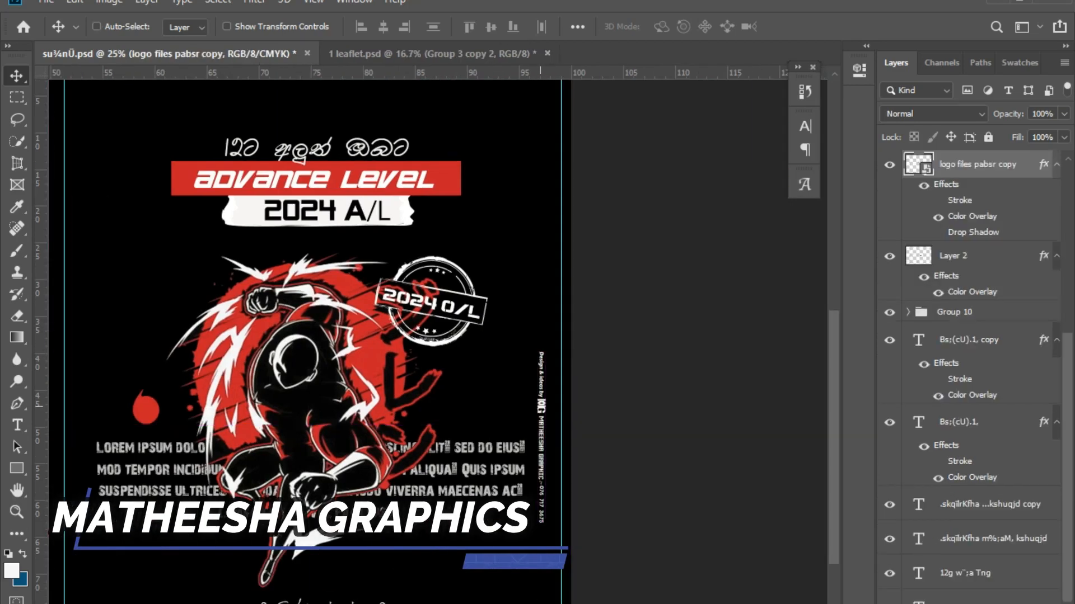
drag(541, 407, 94, 397)
drag(128, 365, 366, 364)
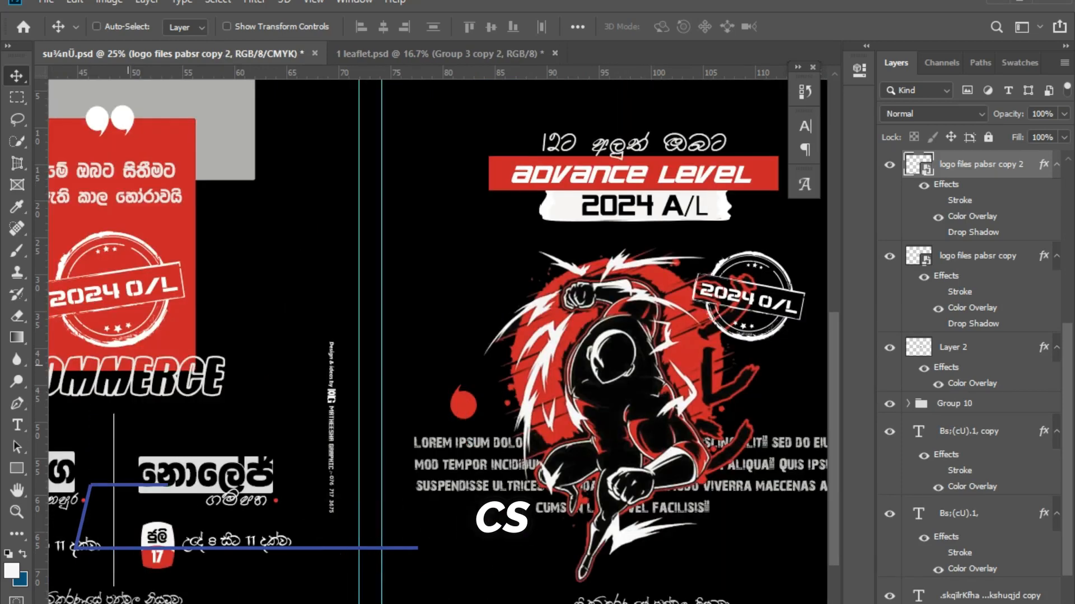
Scale down the copied designer credit line and place it just inside the COMMERCE page's inner guide.
key(ctrl+t)
drag(126, 313, 111, 296)
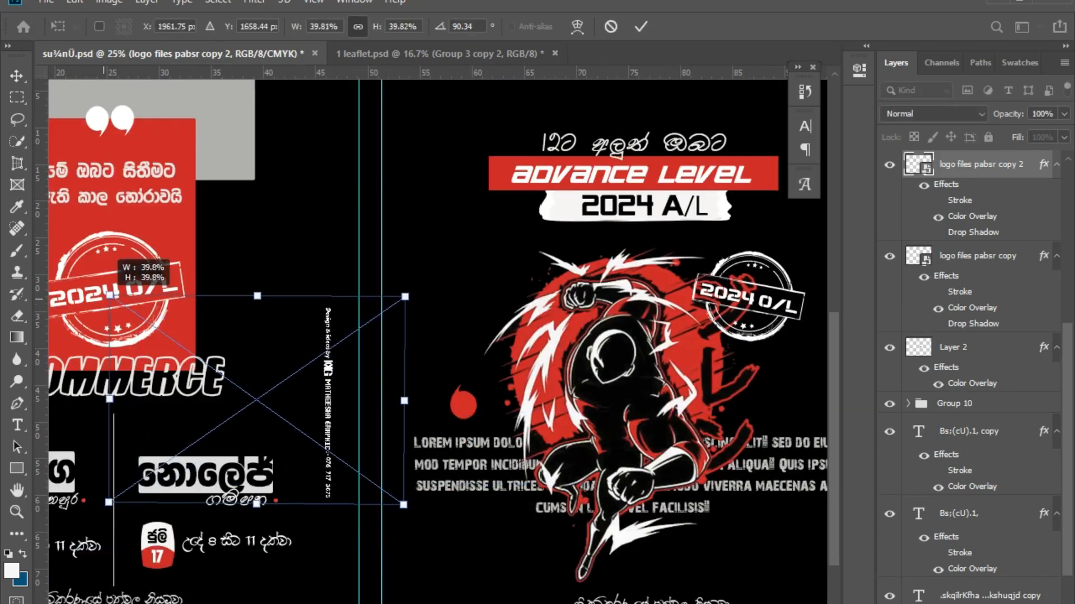
key(Return)
scroll(626, 494, down, 2)
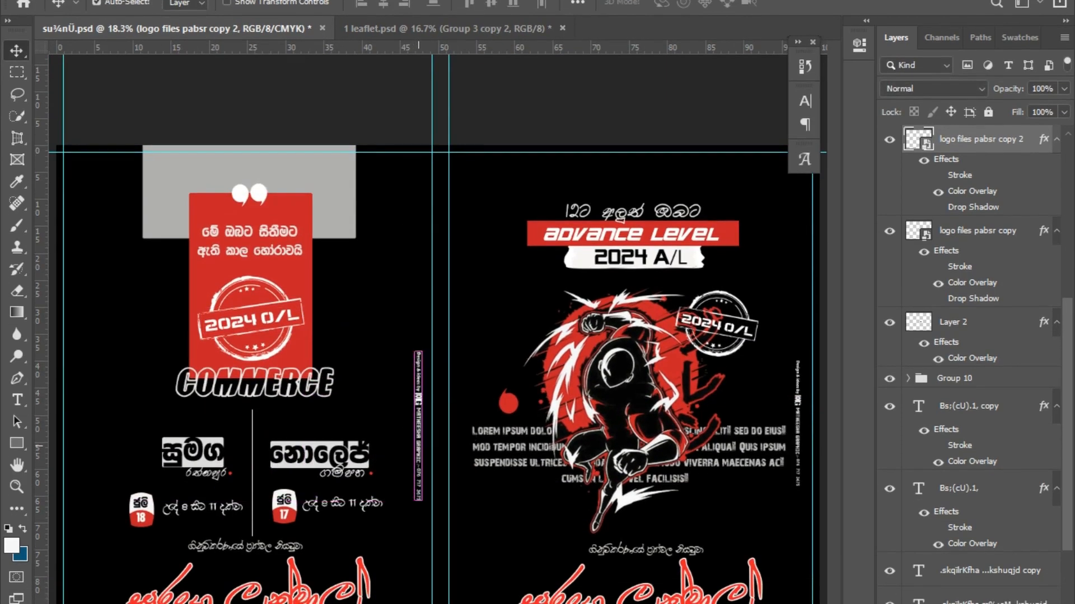
key(ctrl+t)
drag(480, 343, 456, 360)
key(Return)
drag(402, 408, 419, 403)
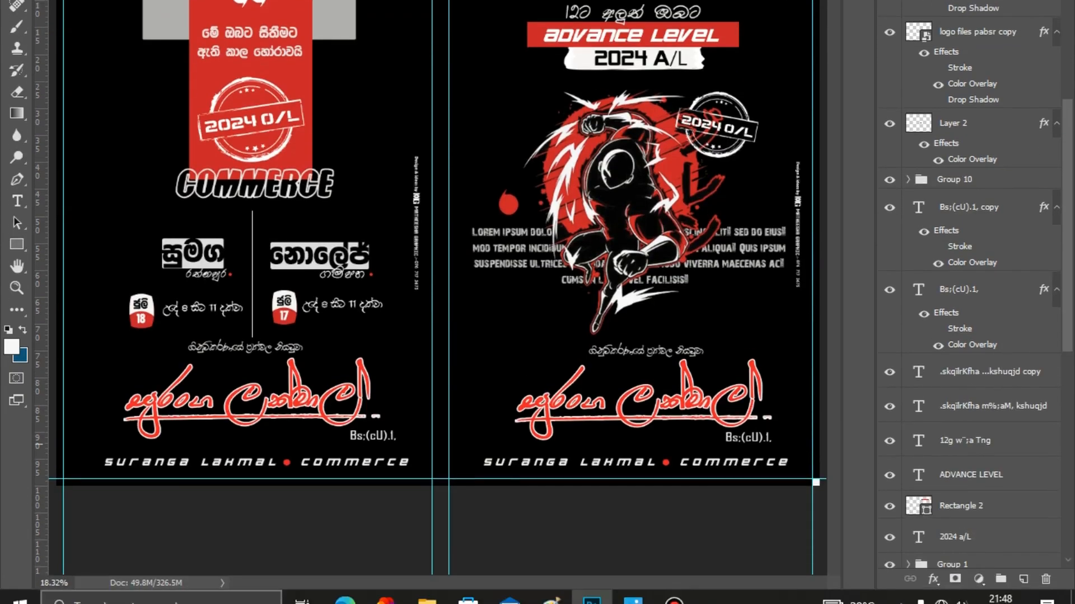
Duplicate the Advance Level page's footer name line together with its red dot, placing the copy higher up.
ctrl+click(635, 461)
click(953, 453)
scroll(952, 453, down, 3)
ctrl+click(634, 449)
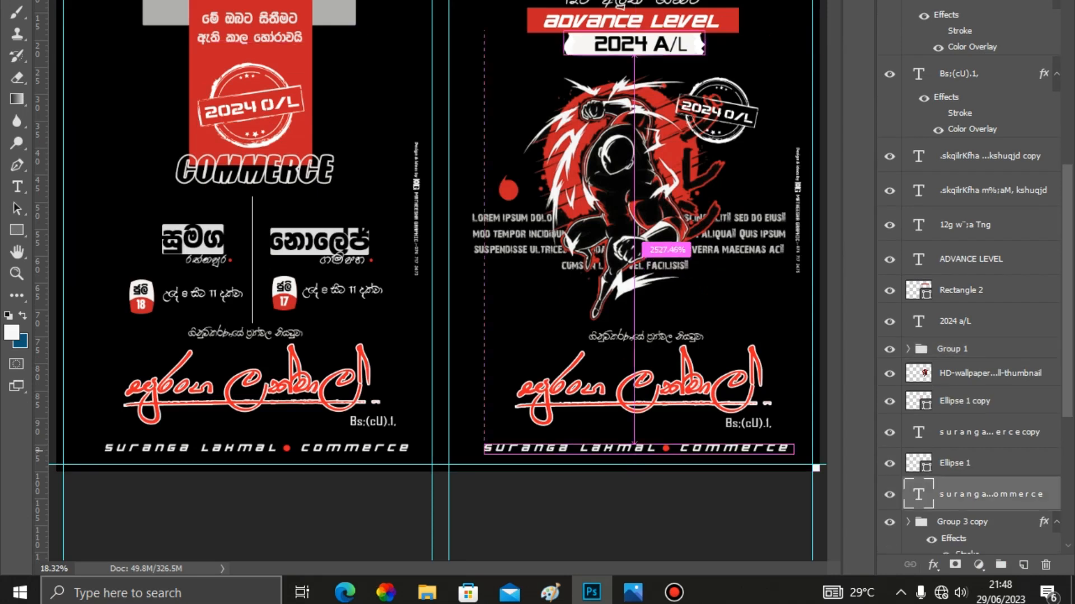
ctrl+shift+click(665, 448)
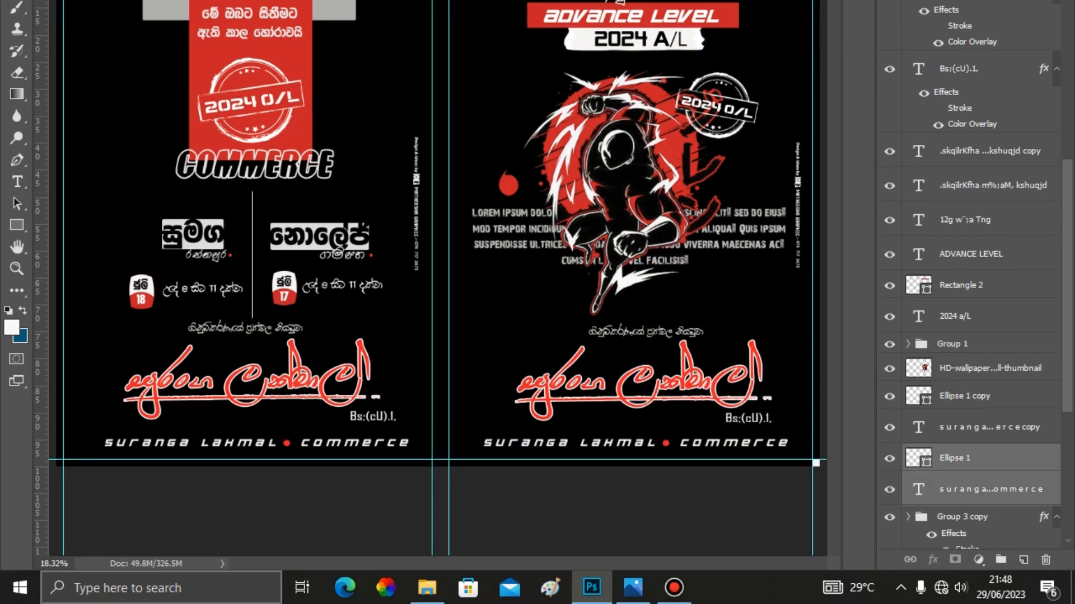
alt+drag(666, 442, 543, 162)
Rotate the copied footer line to vertical and move it into the spine between the two centre guides.
key(ctrl+t)
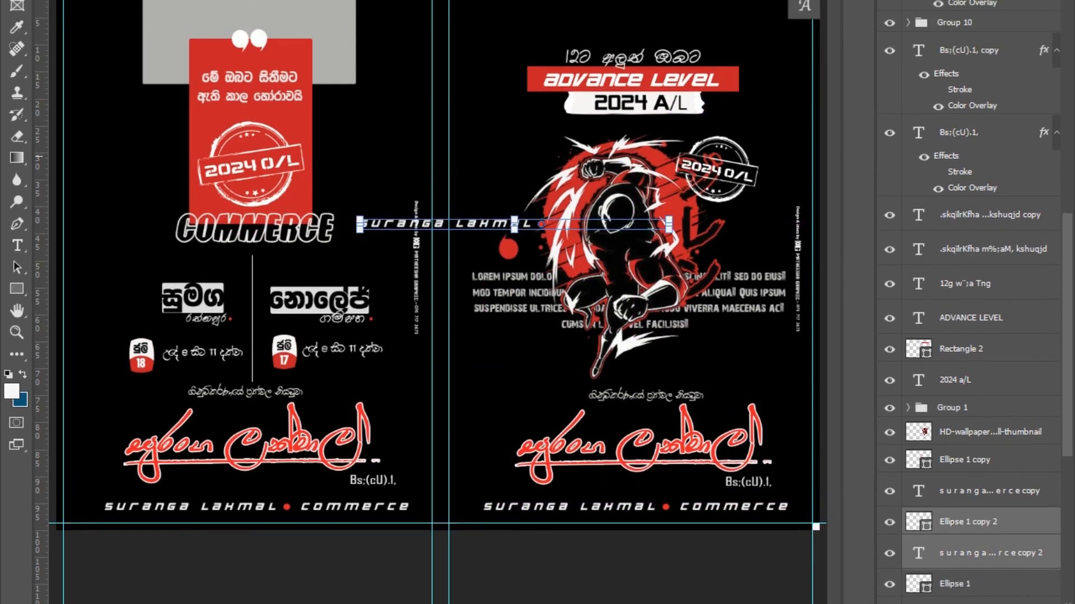
drag(728, 107, 739, 178)
drag(744, 238, 552, 504)
drag(515, 313, 444, 309)
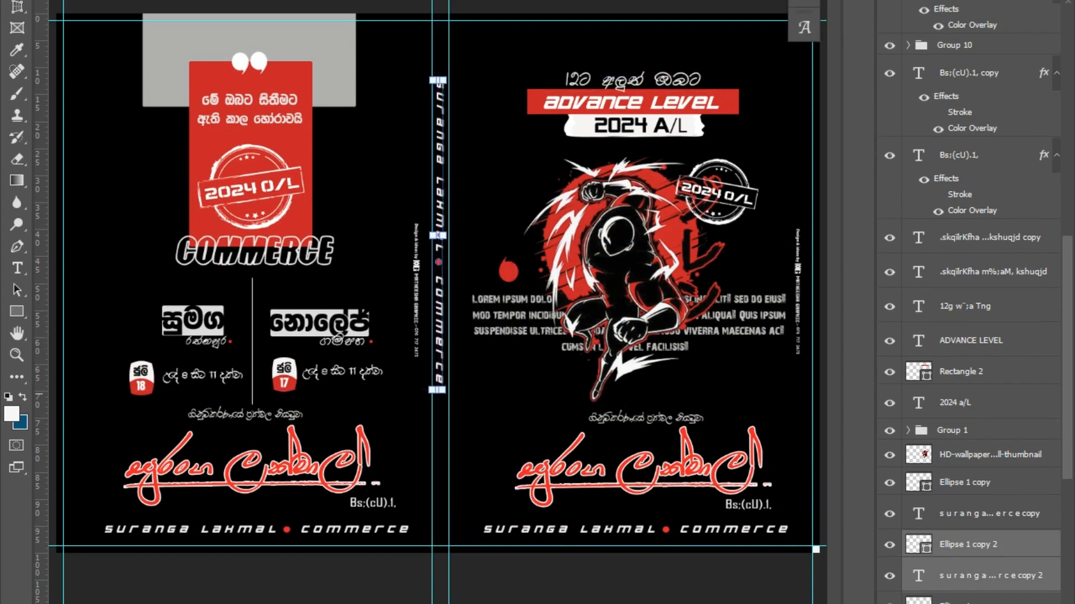
Resize the vertical spine text so its lettering fits inside the narrow strip between the centre guides.
drag(442, 391, 441, 437)
drag(442, 80, 442, 90)
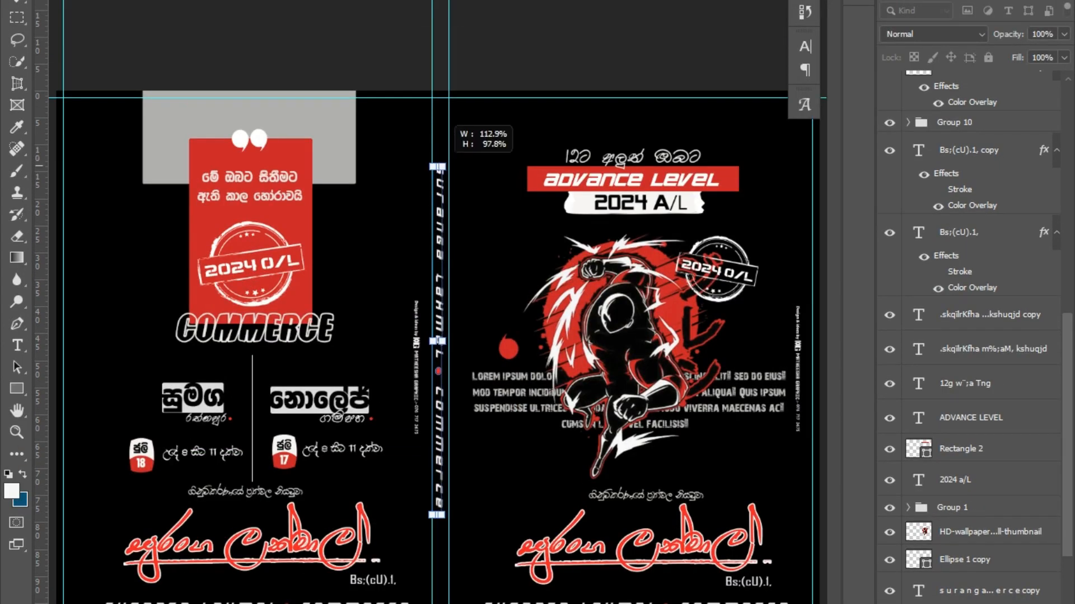
drag(437, 167, 437, 193)
drag(253, 348, 252, 355)
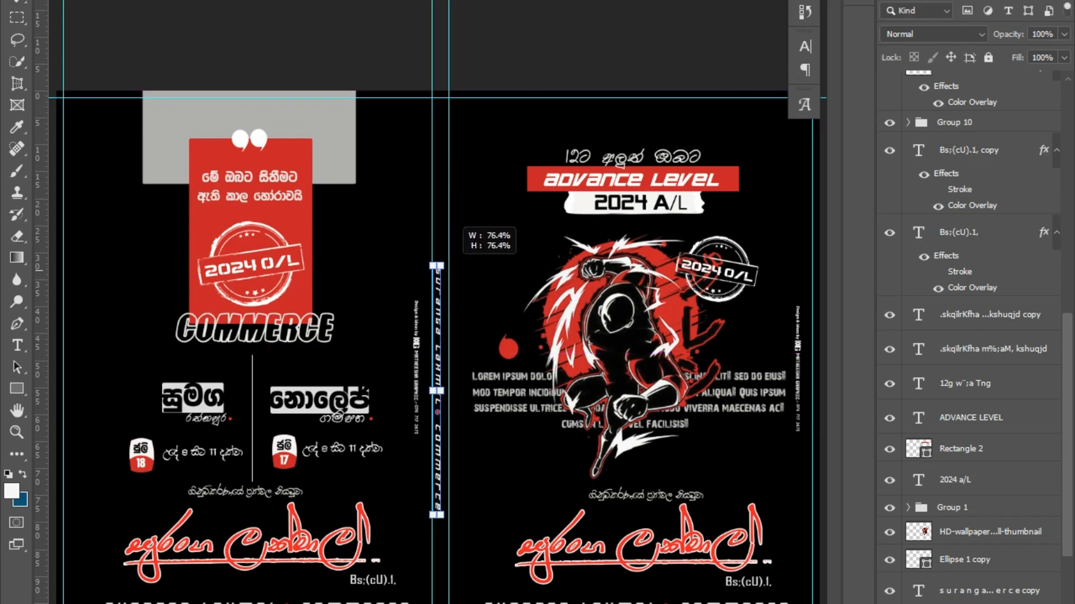
drag(437, 266, 437, 262)
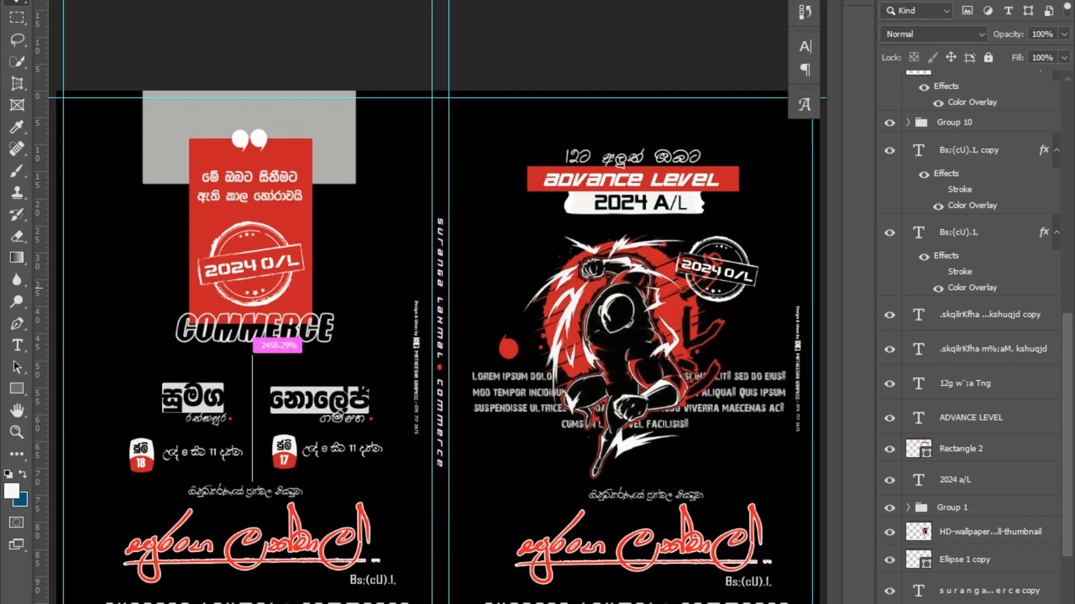
Lengthen the vertical spine text and adjust its upper end to balance it along the spine.
key(ctrl+t)
drag(438, 476, 438, 516)
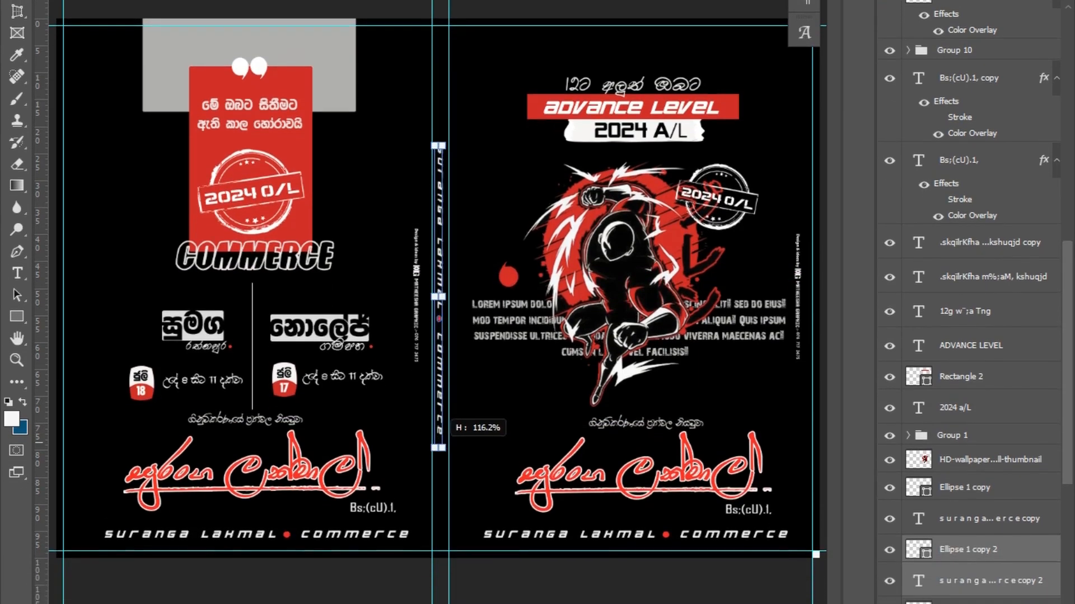
drag(438, 448, 438, 467)
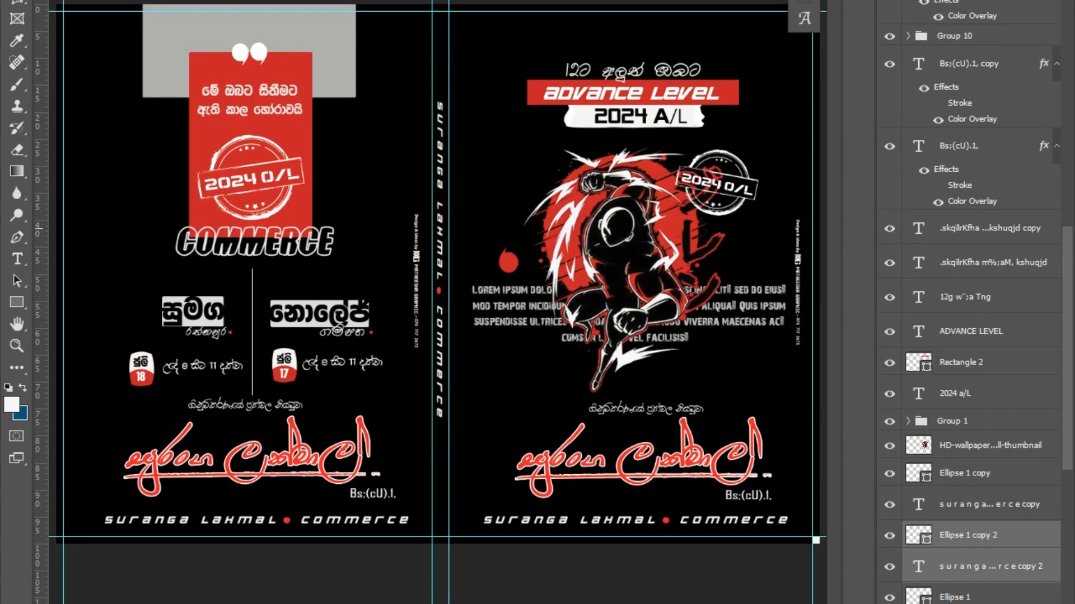
key(ctrl+t)
drag(438, 103, 439, 112)
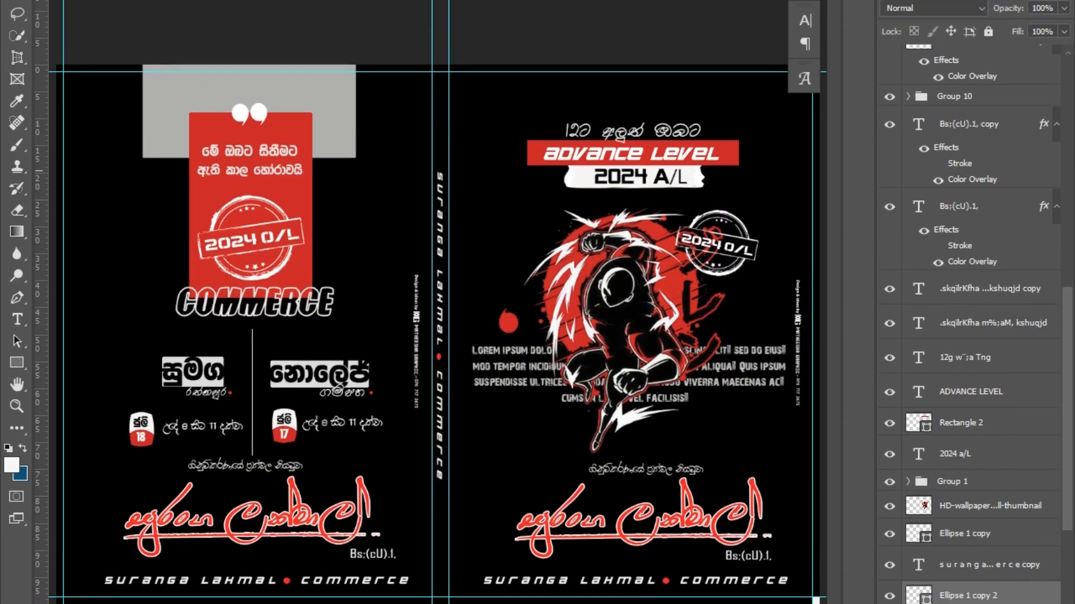
Save the leaflet as the Photoshop file su¾nÜ with its layers, keeping the existing name.
key(ctrl+shift+s)
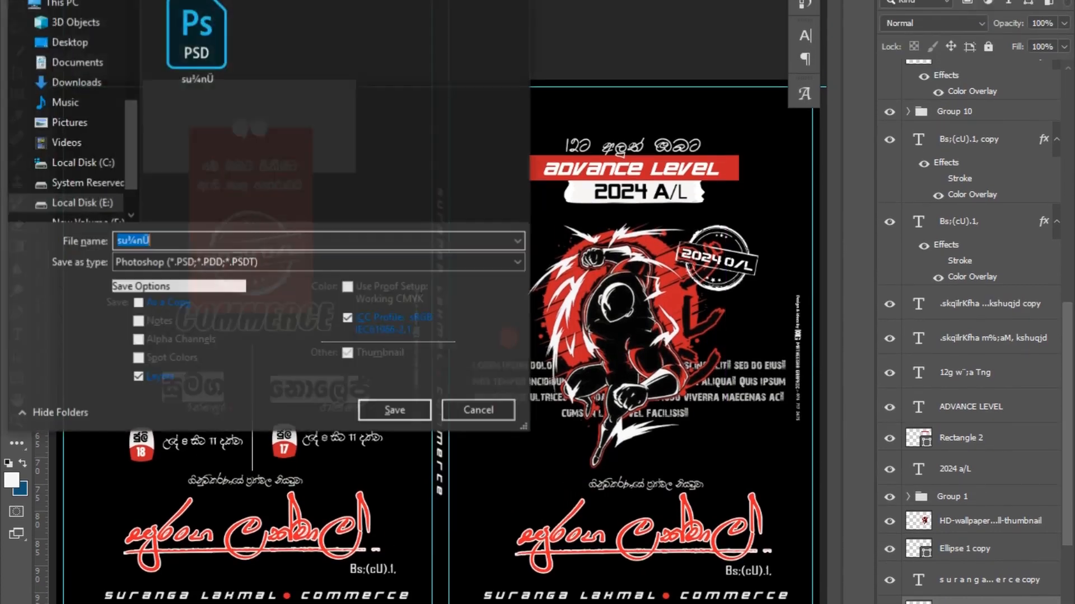
key(Return)
key(Return)
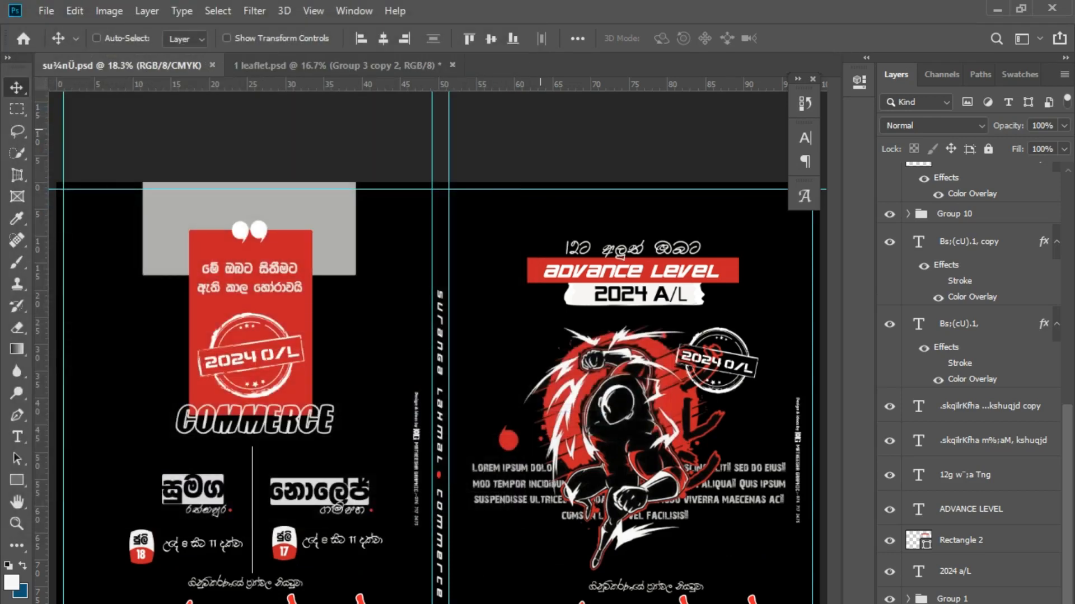
Save a JPEG copy of the leaflet named "commerce file" at quality 12 (Maximum), Baseline ("Standard").
key(ctrl+shift+s)
key(Tab)
key(j)
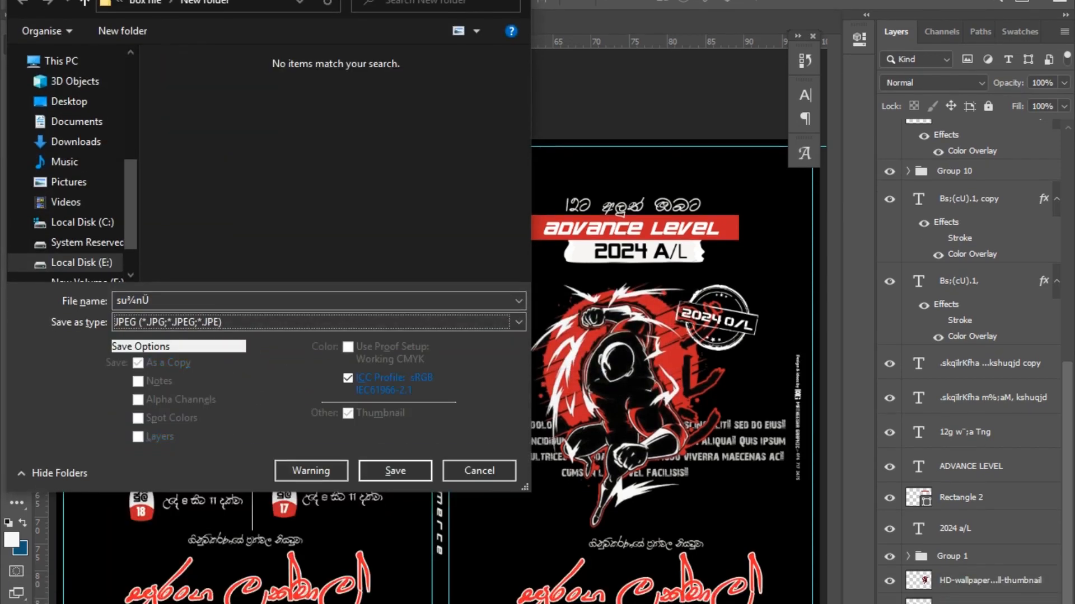
key(shift+Tab)
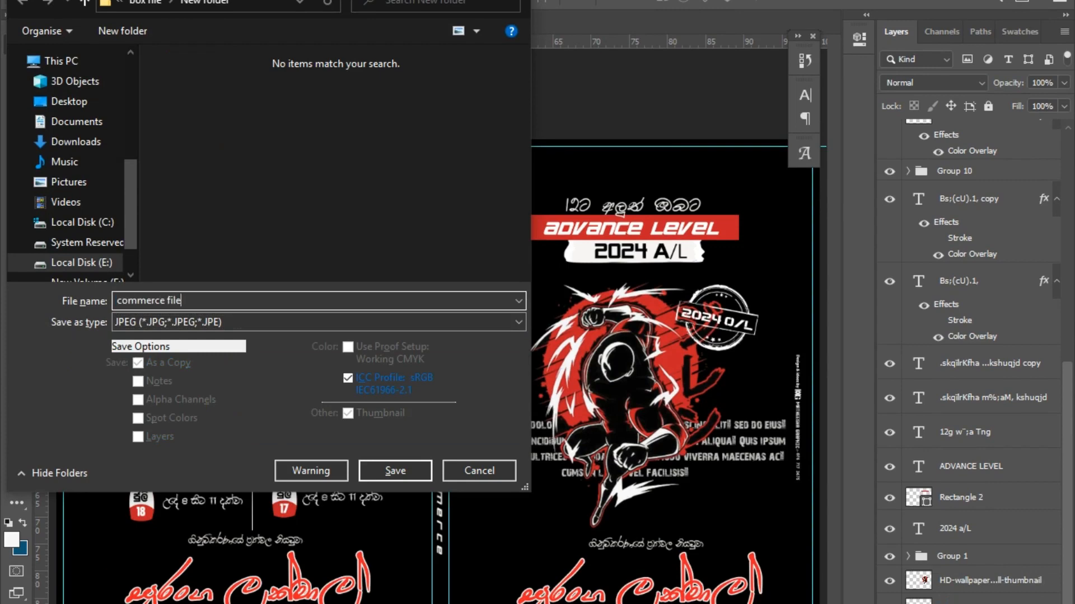
key(Return)
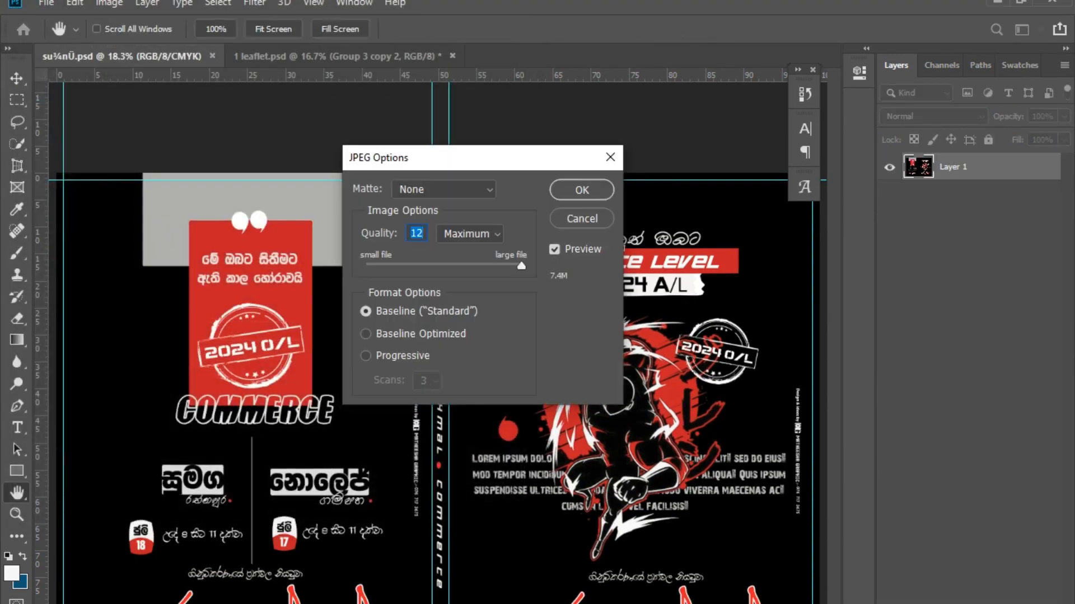
key(Return)
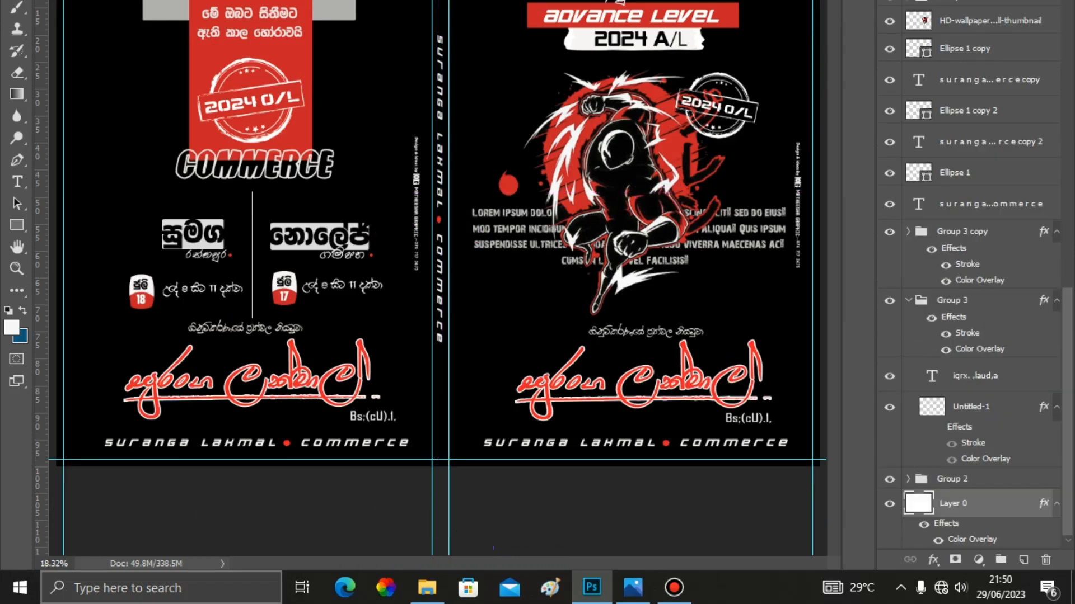
Save the leaflet as a JPEG over the existing "commerce file" image, accepting the replacement and JPEG options.
key(ctrl+shift+s)
click(319, 352)
click(168, 456)
click(197, 143)
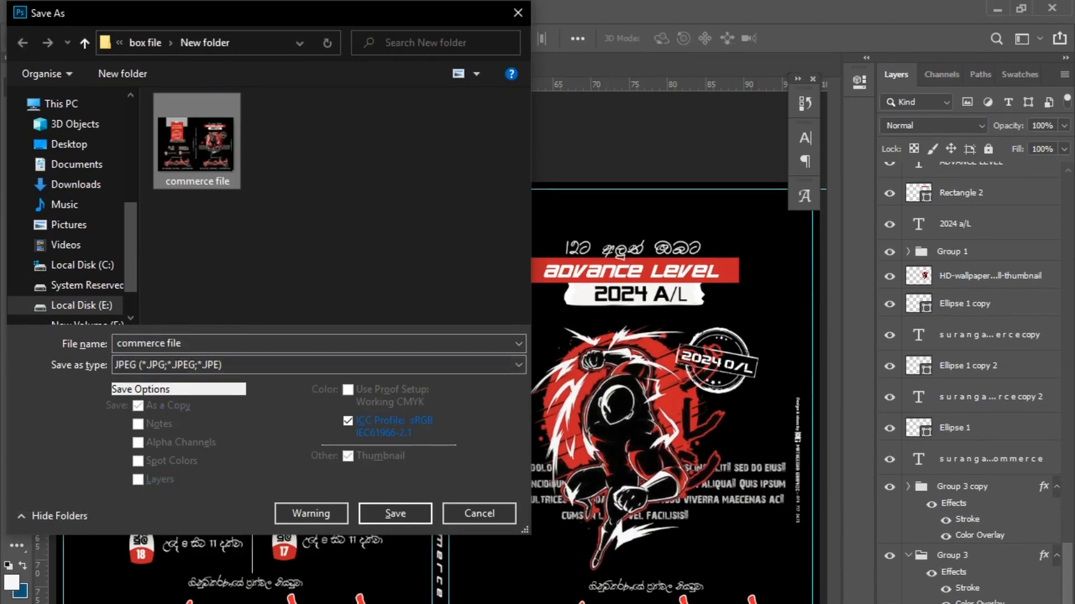
click(396, 514)
click(576, 364)
click(584, 150)
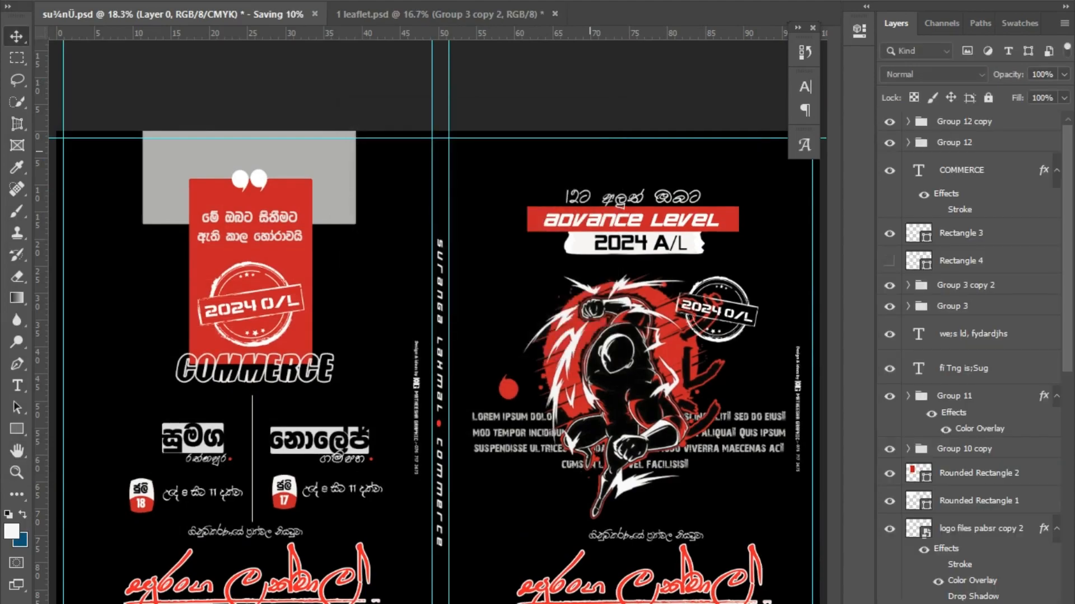